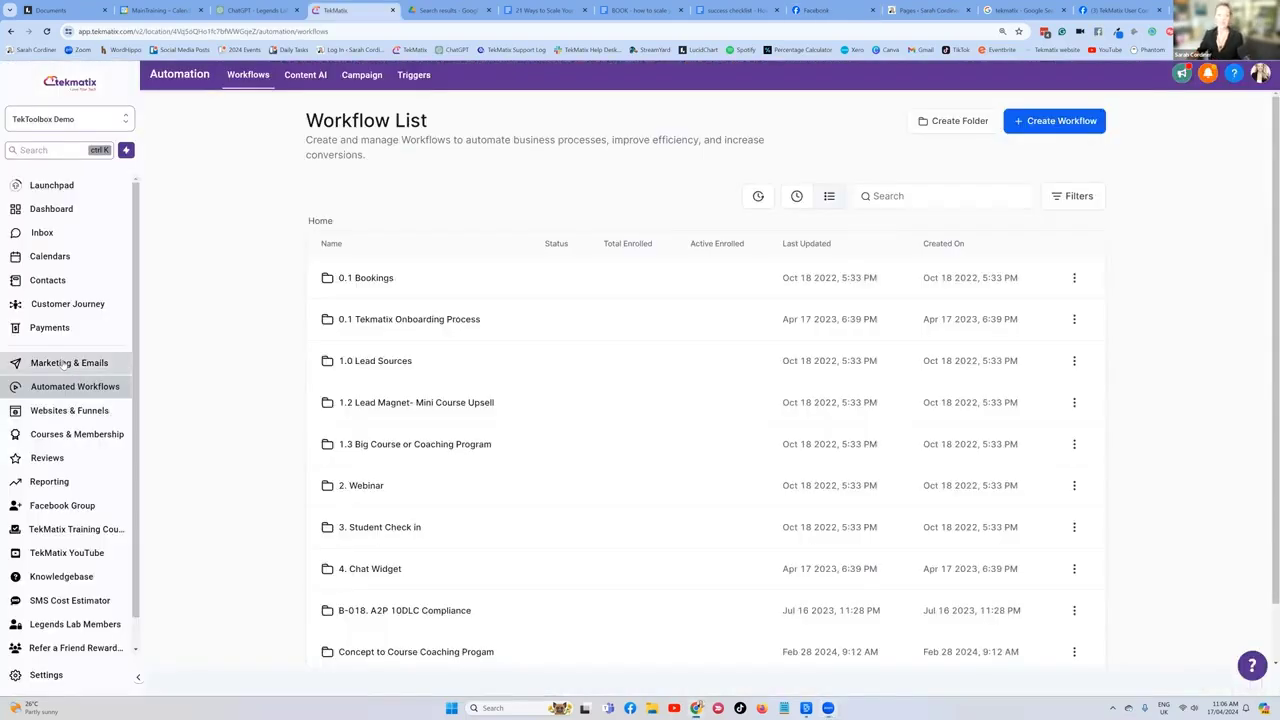
Go to Marketing & Emails and open Email Builder to list the email templates
click(63, 365)
click(305, 75)
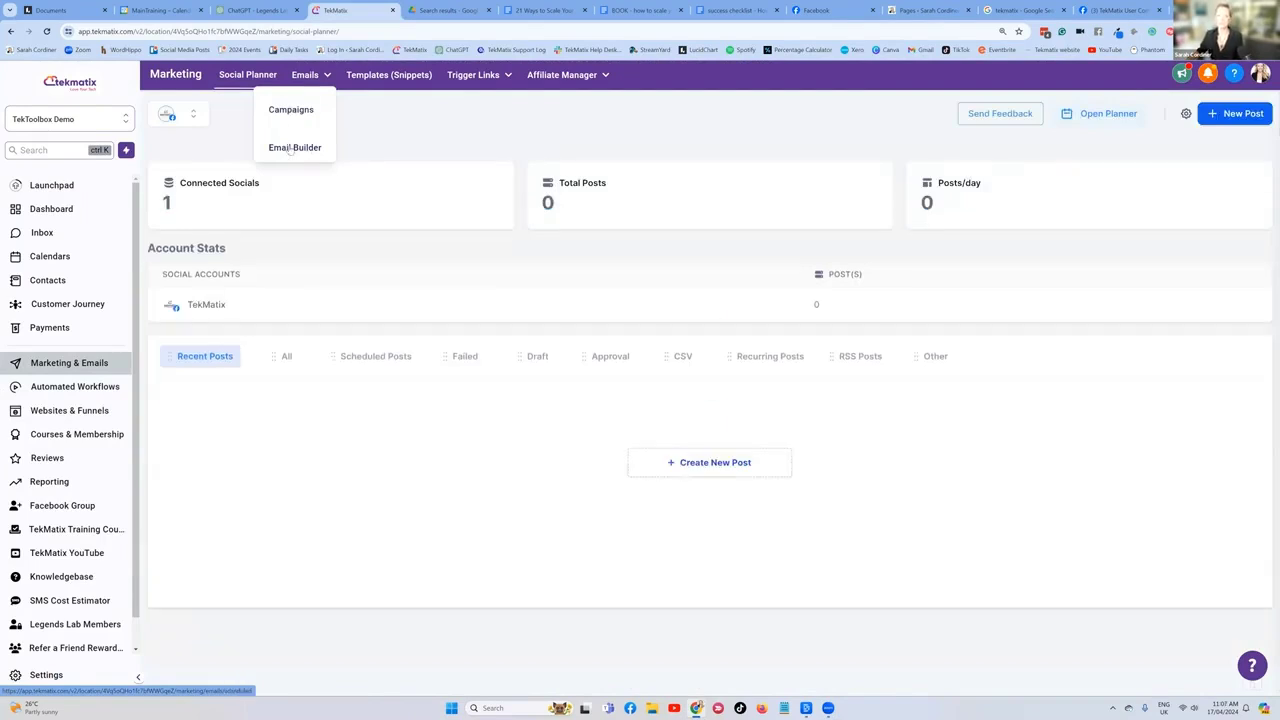
click(313, 150)
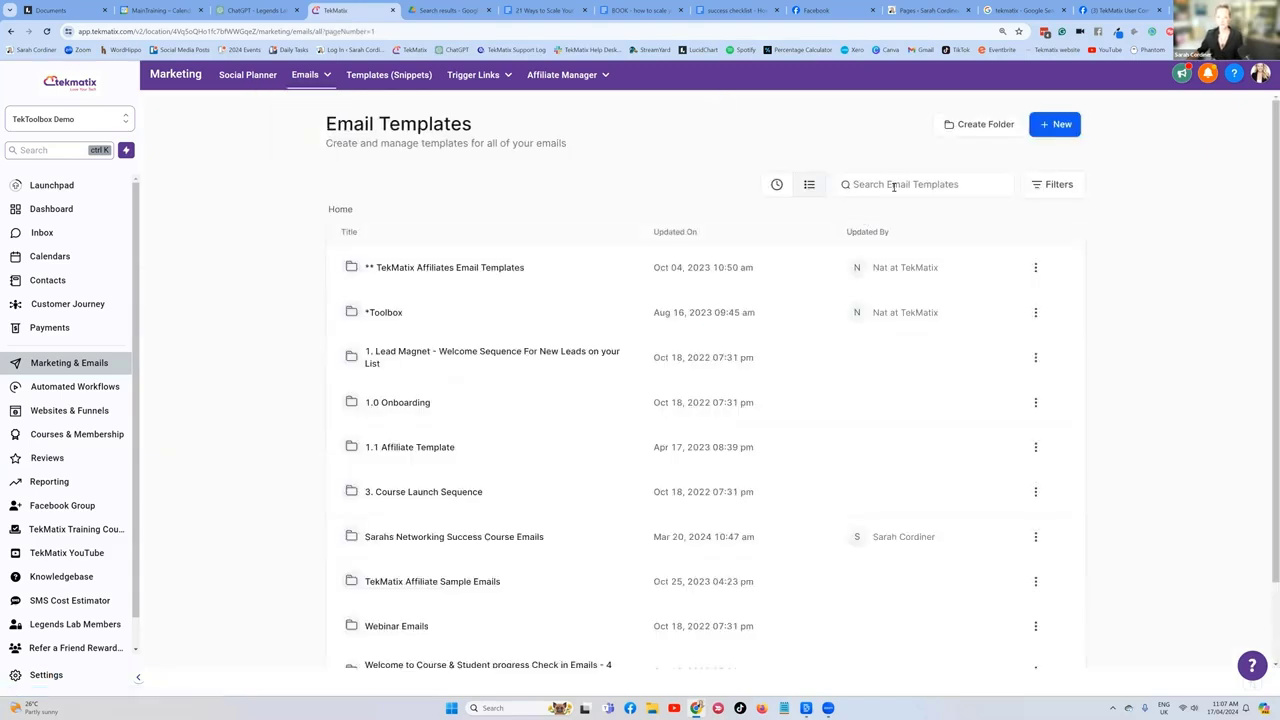
Search the templates for 'master' and clone the standard master template
click(889, 185)
text(master)
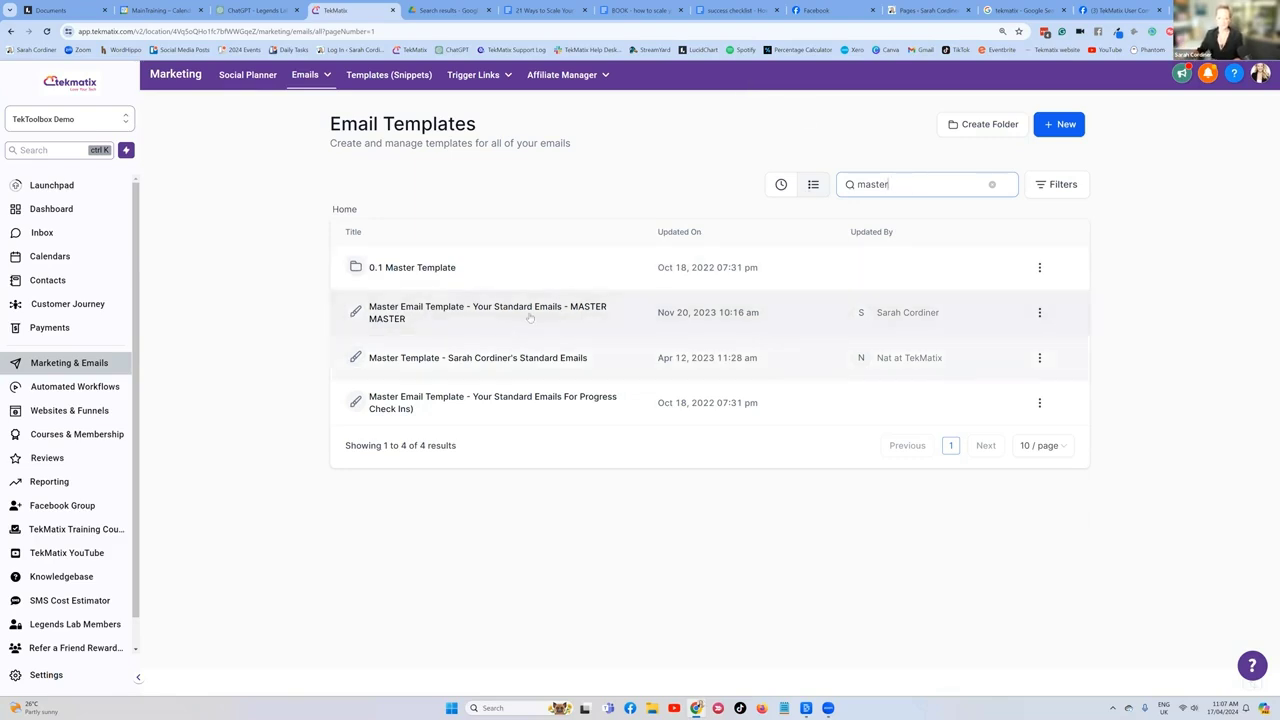
click(1040, 313)
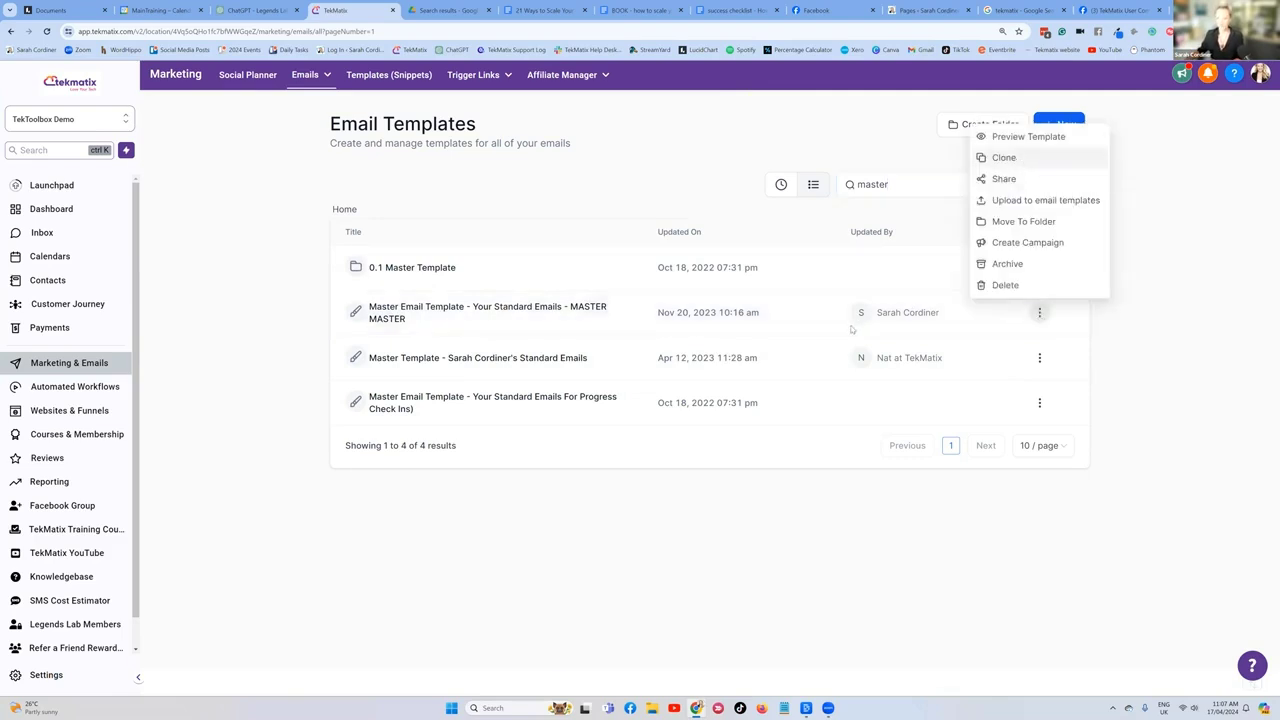
click(1004, 158)
Name the copy 'Gluten free course - student check in email' and create it
click(800, 376)
key(ctrl+a)
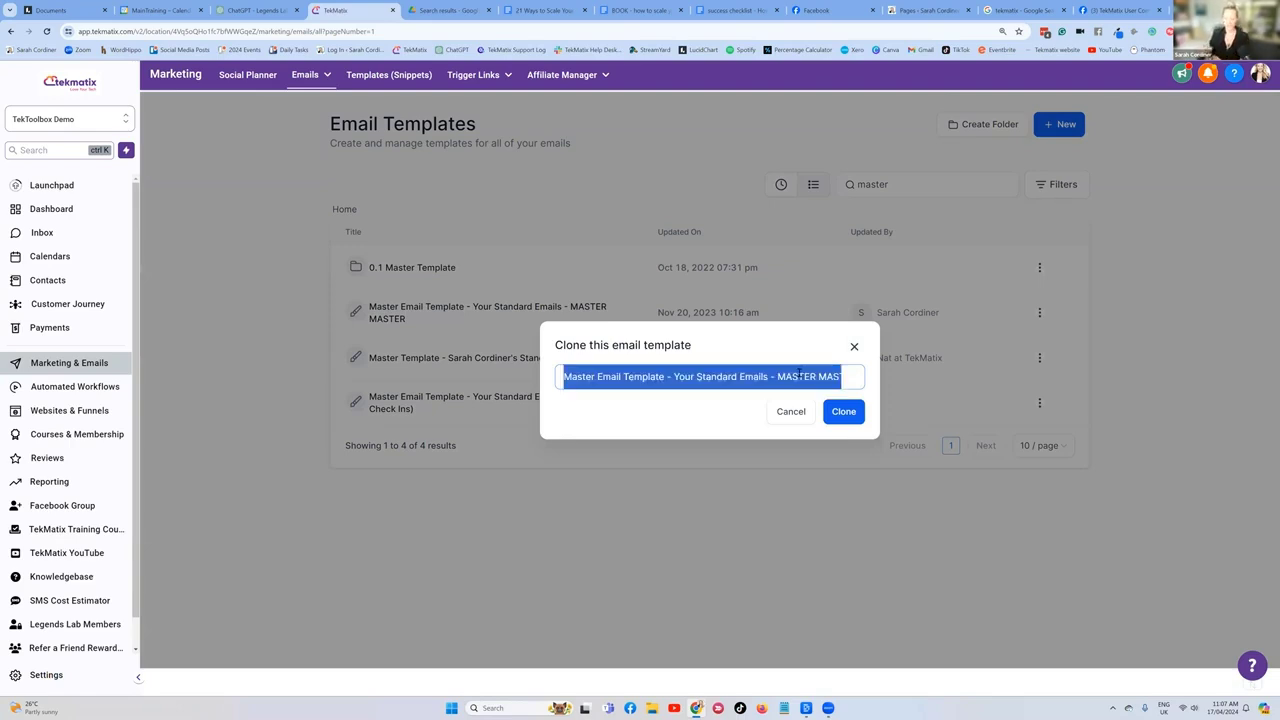
key(BackSpace)
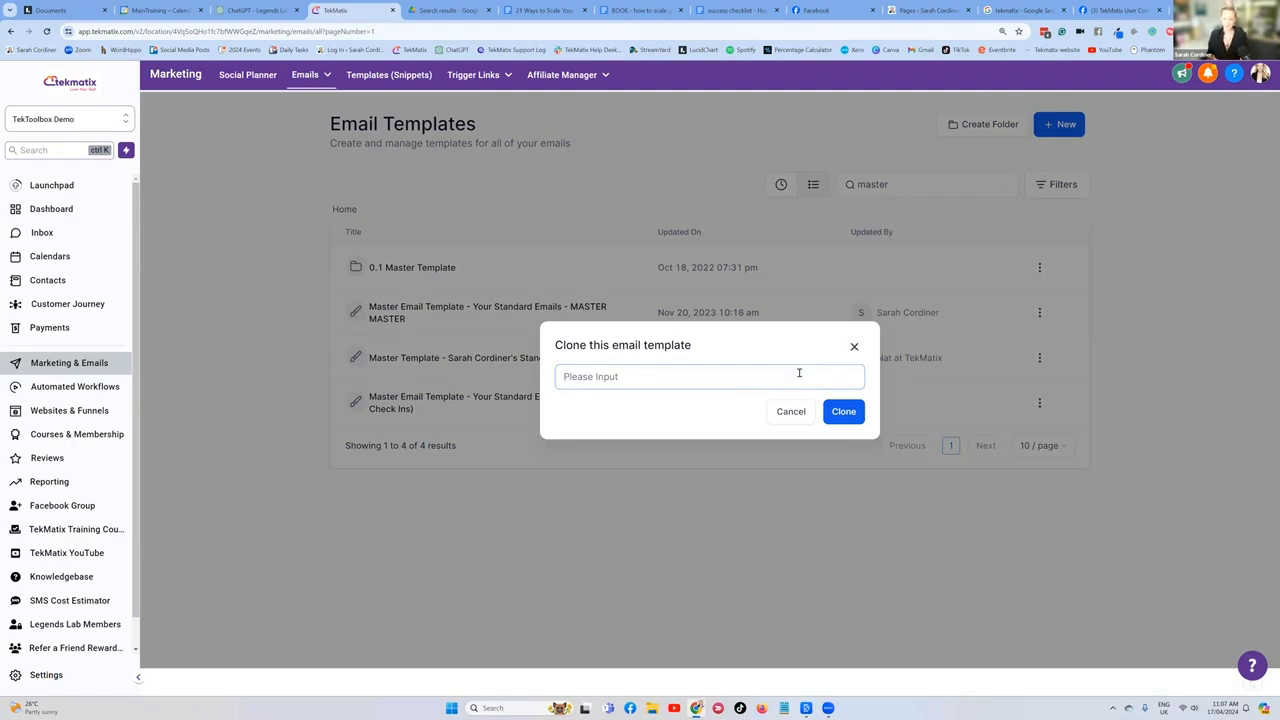
text(Gluten free course student check in email)
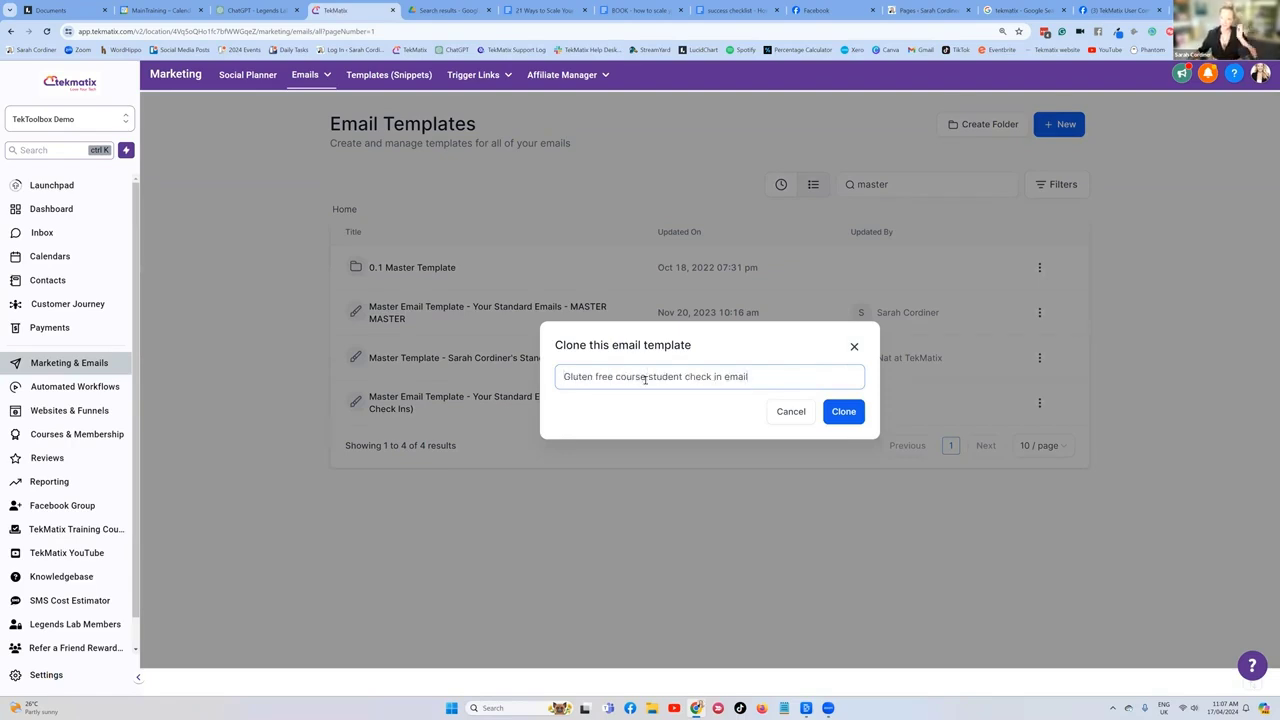
click(645, 377)
text(-)
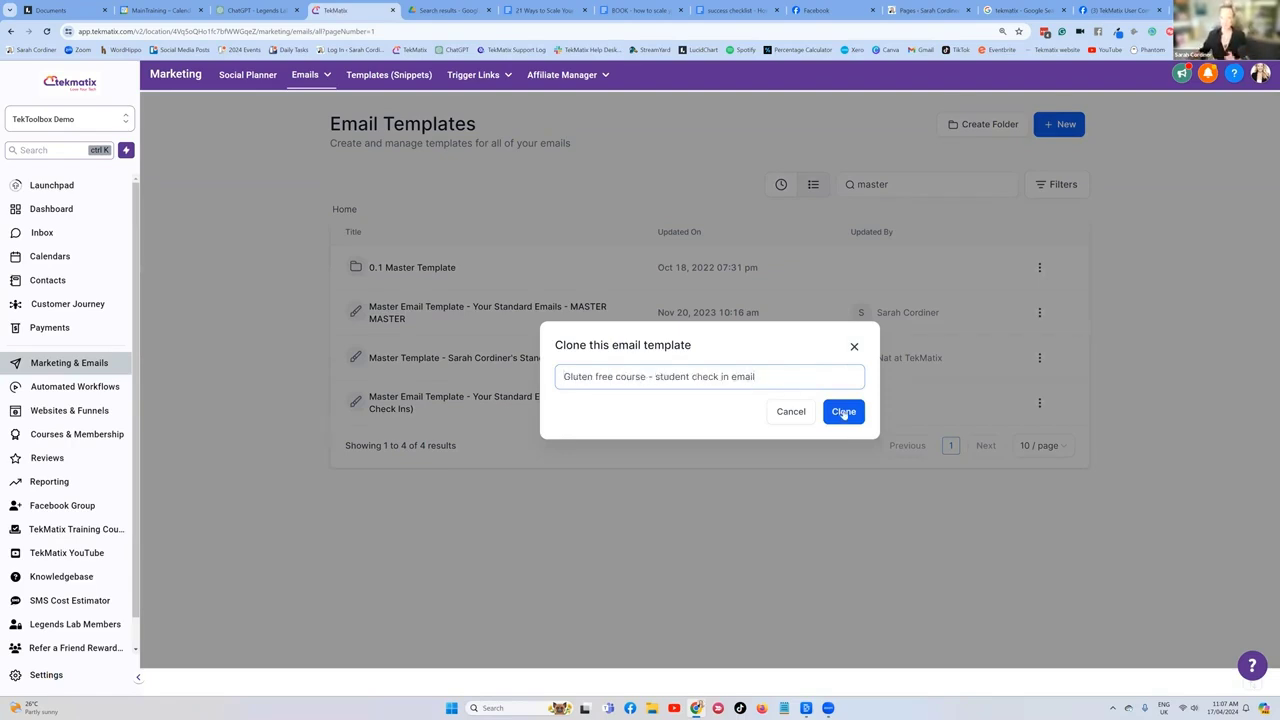
click(843, 412)
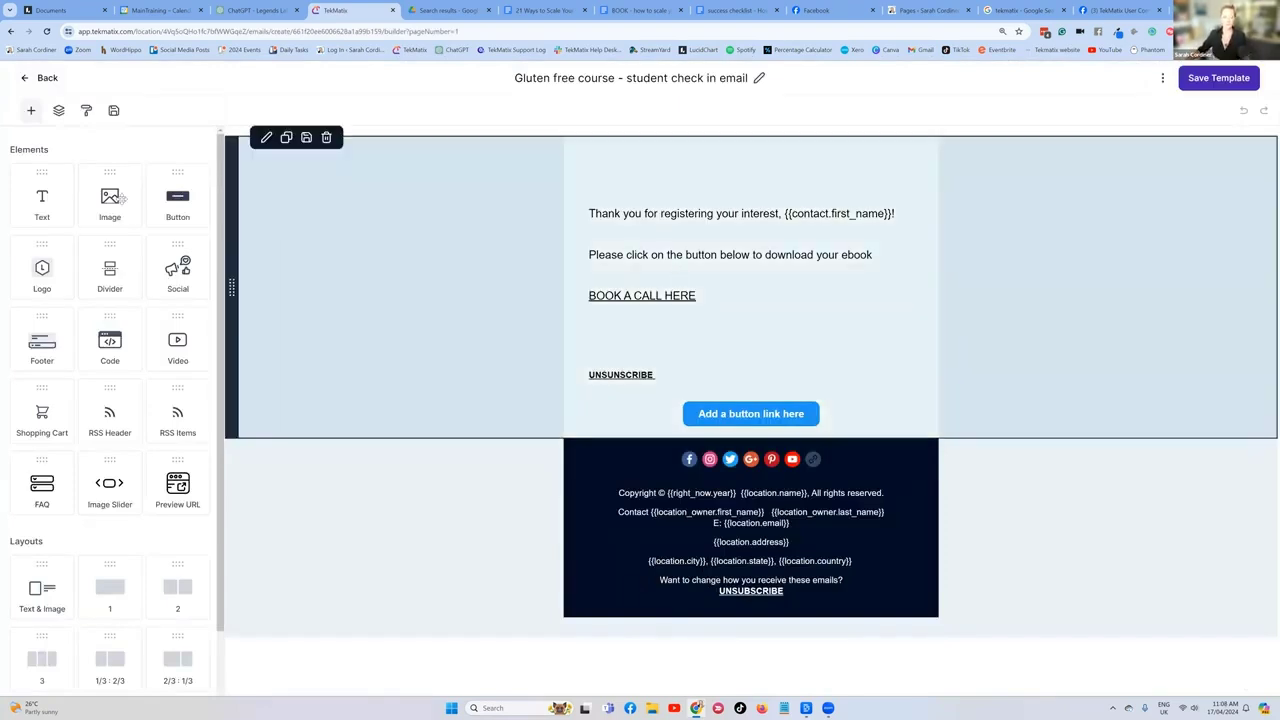
Add an Image block at the top filled with the whip-up-a-website banner from the media library
drag(122, 199, 752, 190)
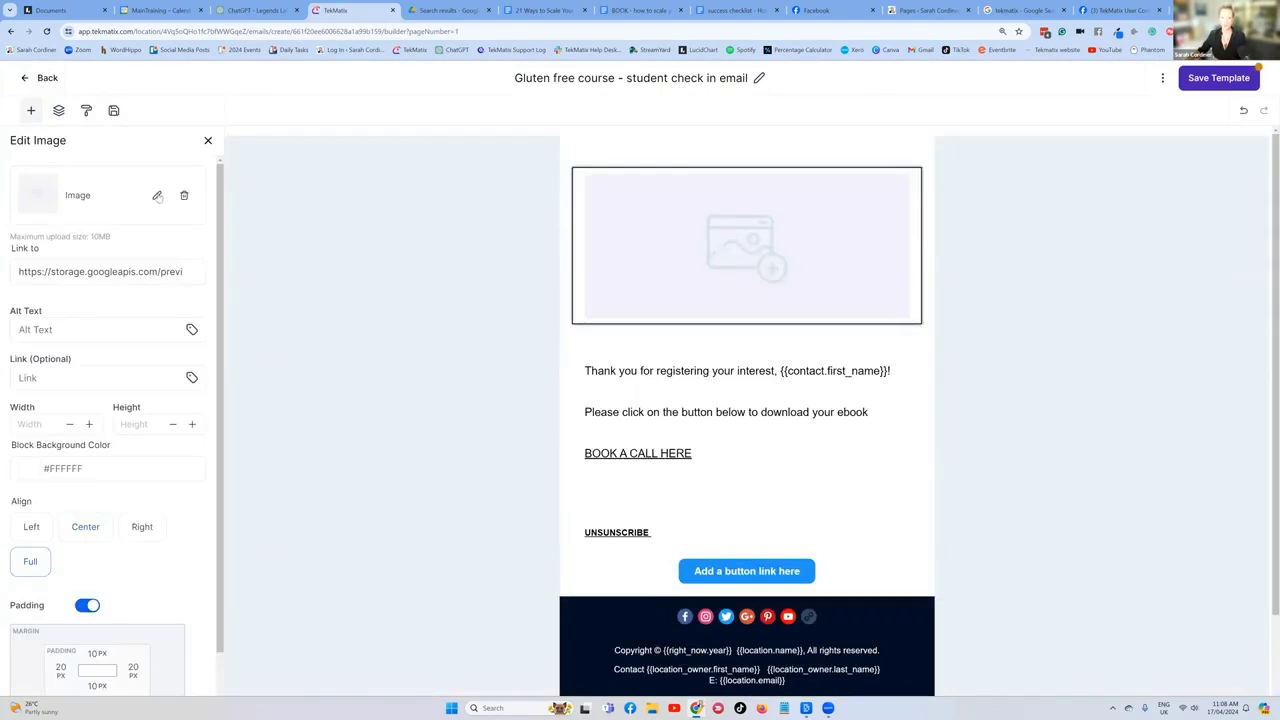
click(156, 195)
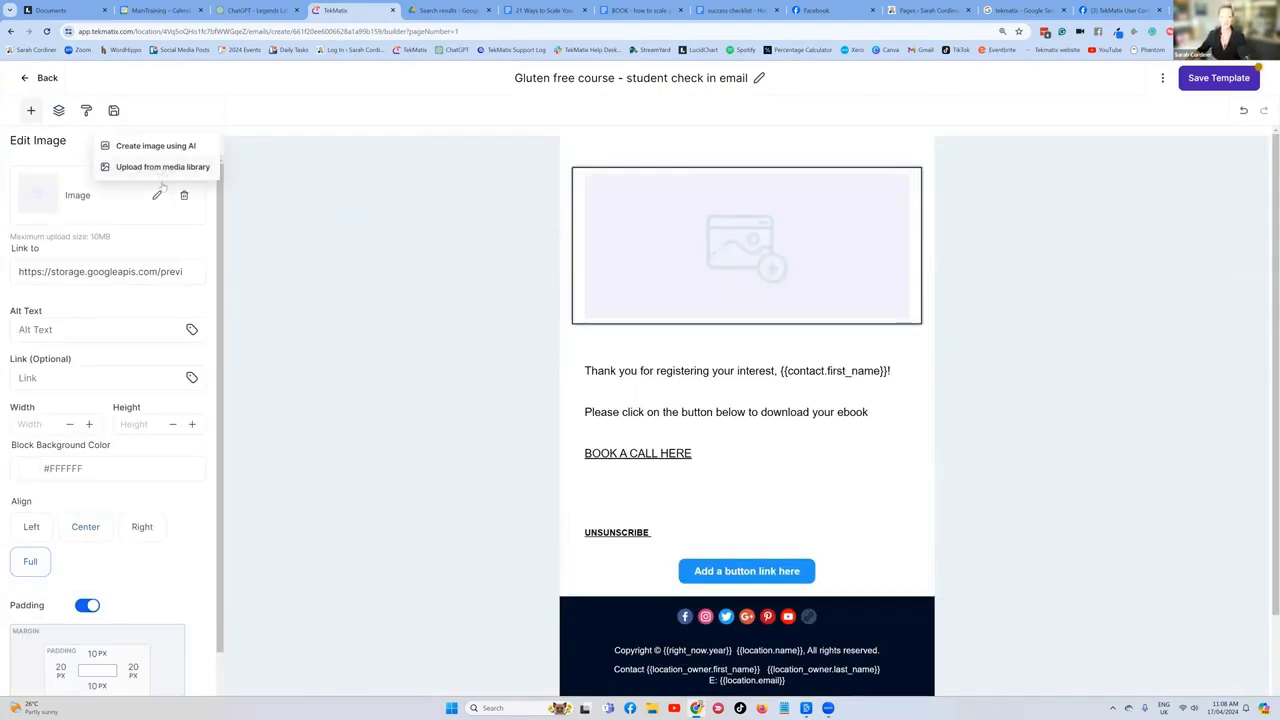
click(160, 167)
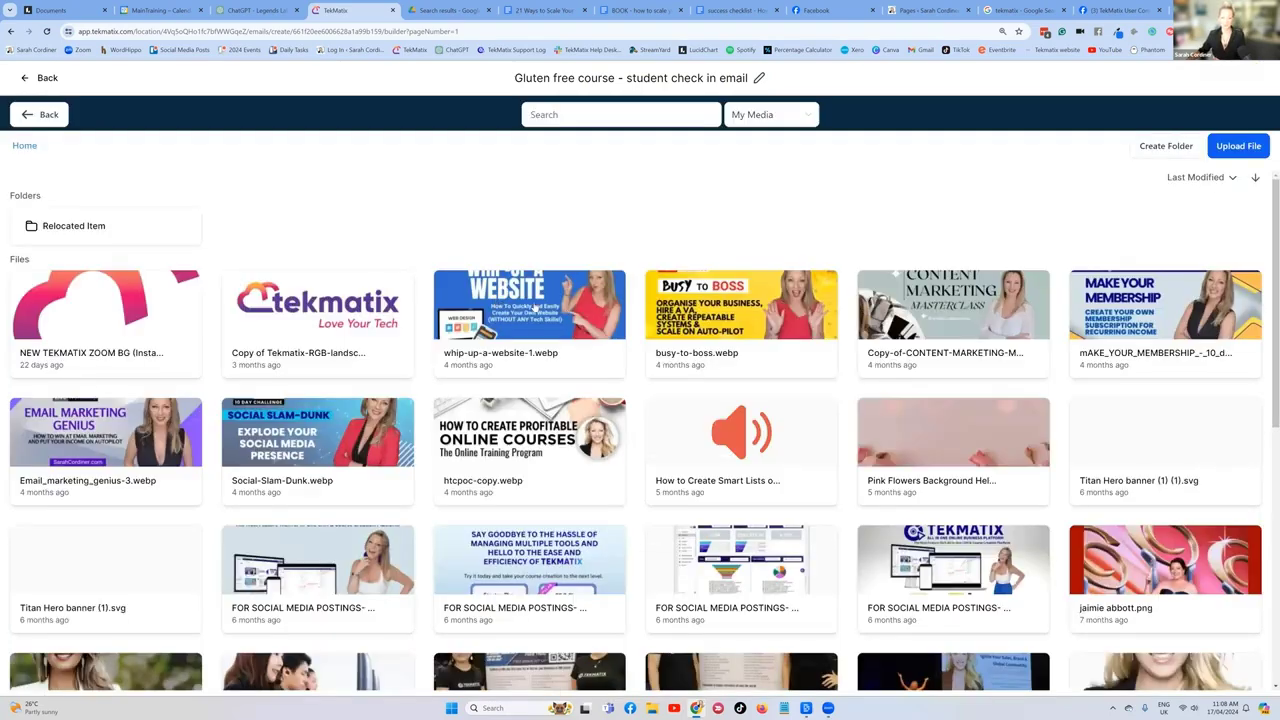
click(535, 307)
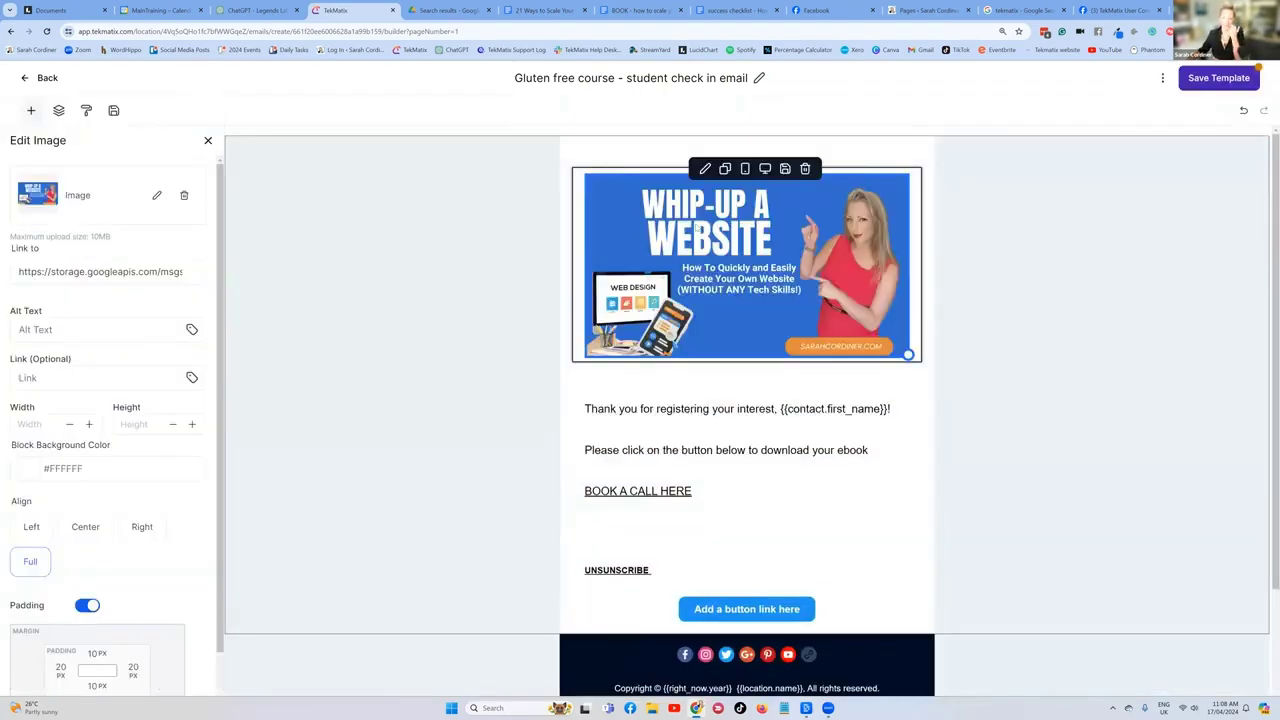
scroll(663, 352, down, 1)
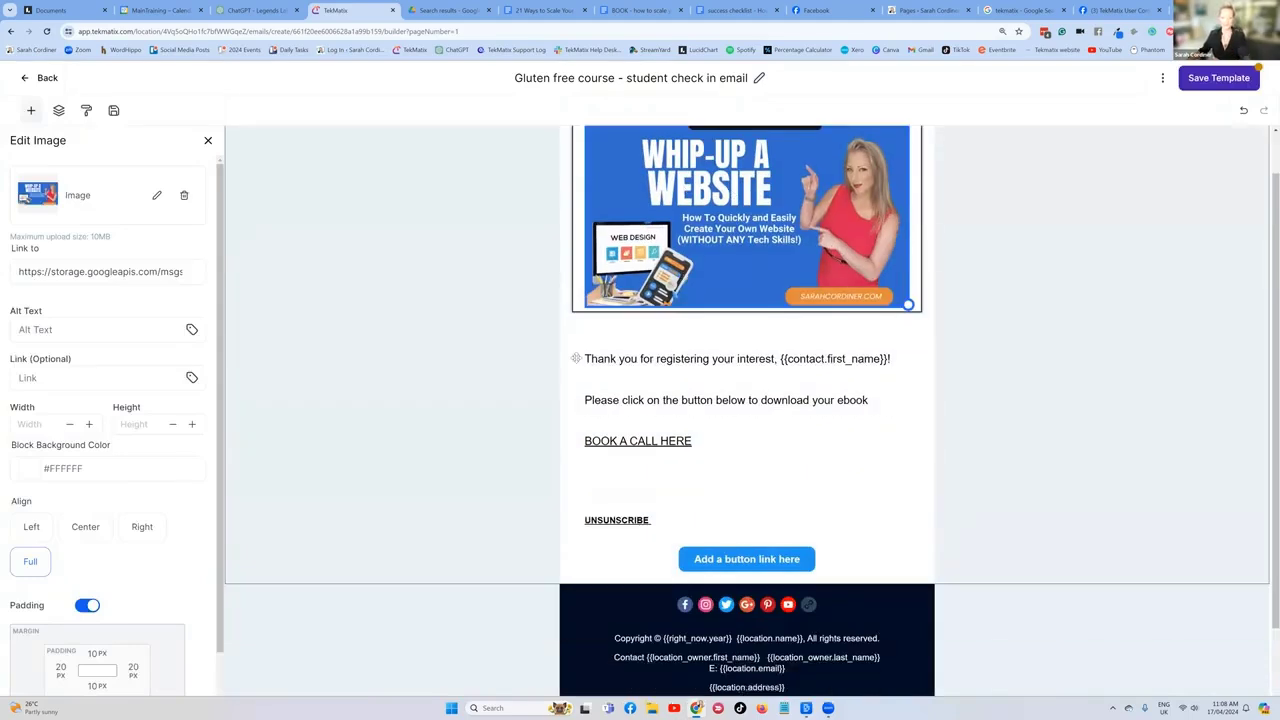
click(31, 110)
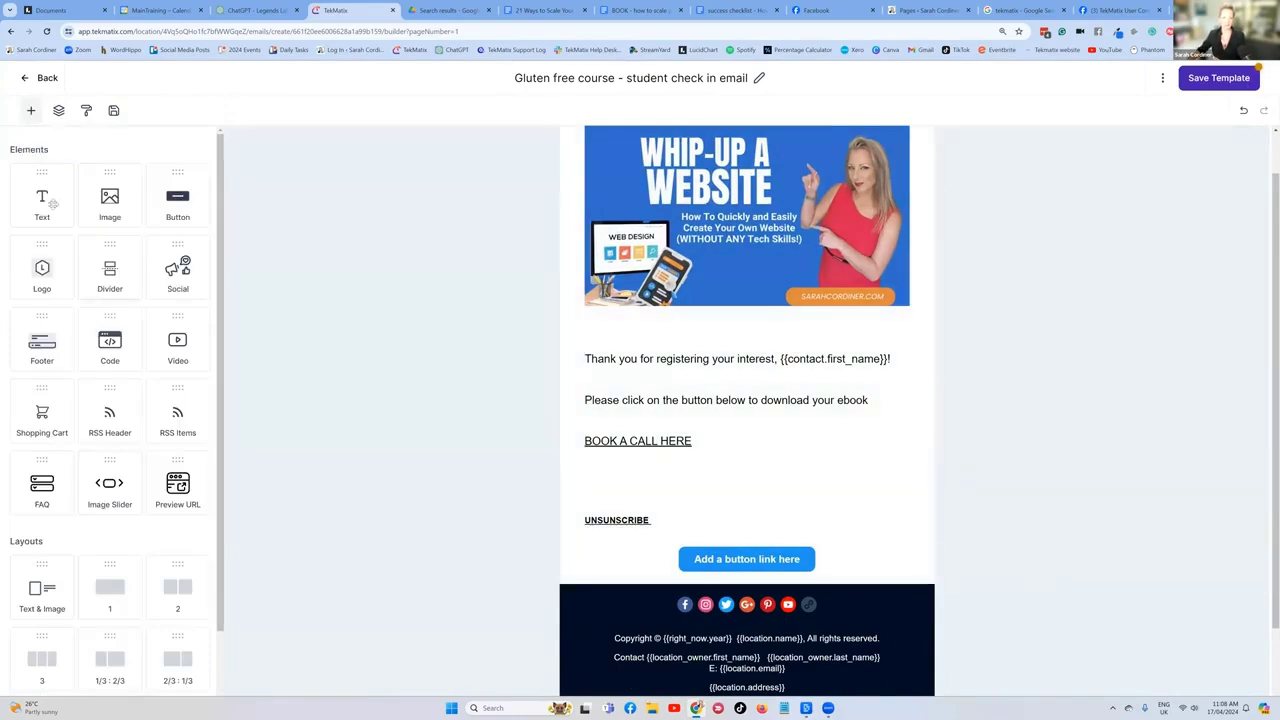
Add a text block below the banner reading 'Hi {{contact.first_name}},'
drag(52, 205, 692, 338)
key(ctrl+a)
text(Hi)
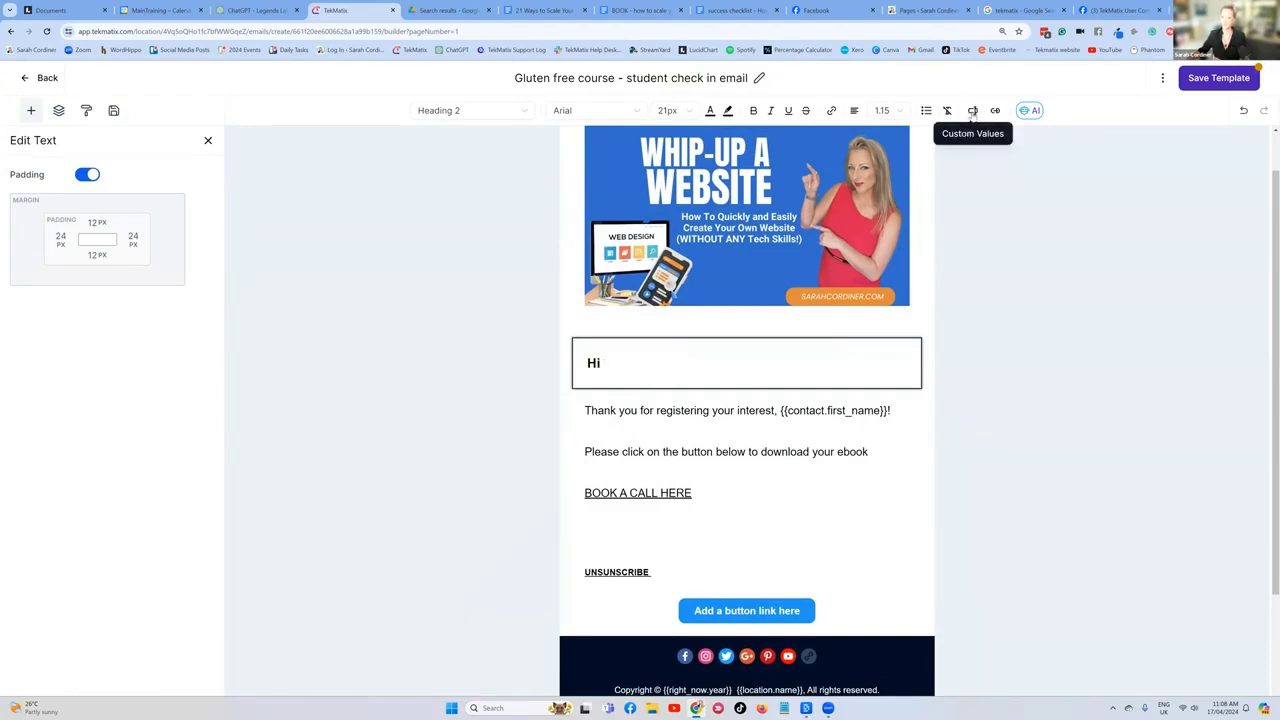
click(972, 111)
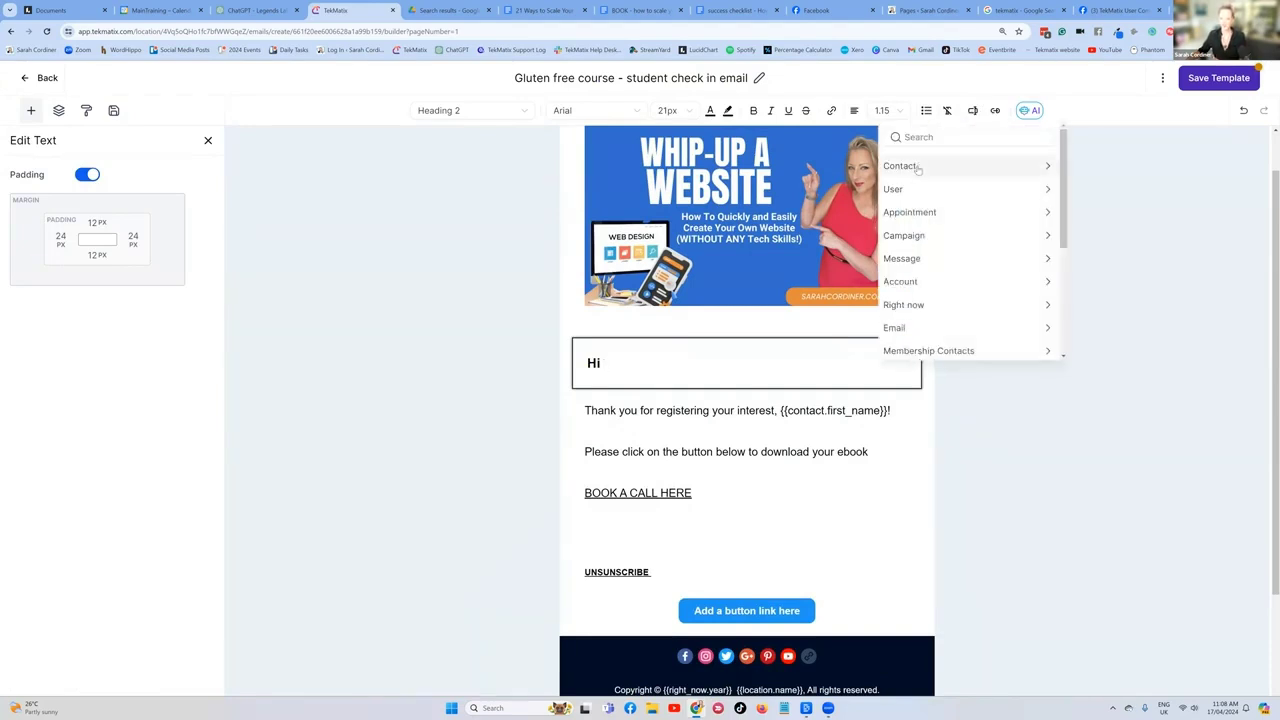
click(917, 167)
click(915, 209)
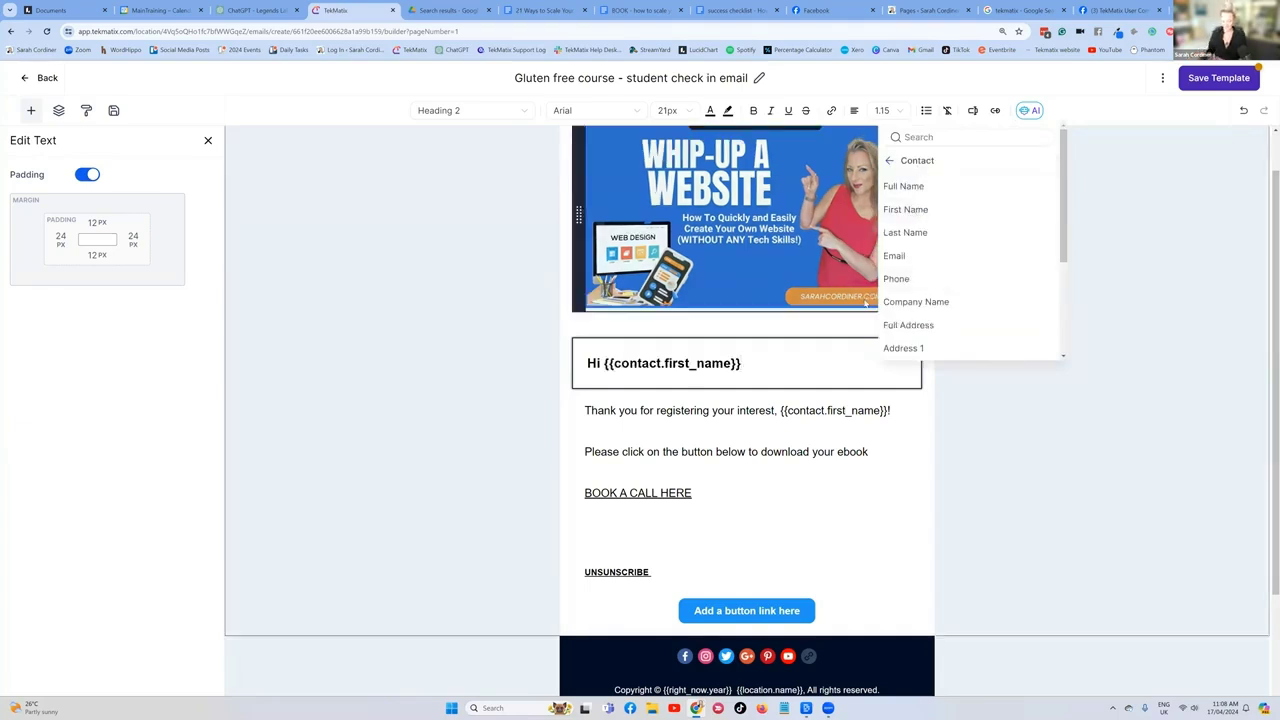
text(,)
key(Return)
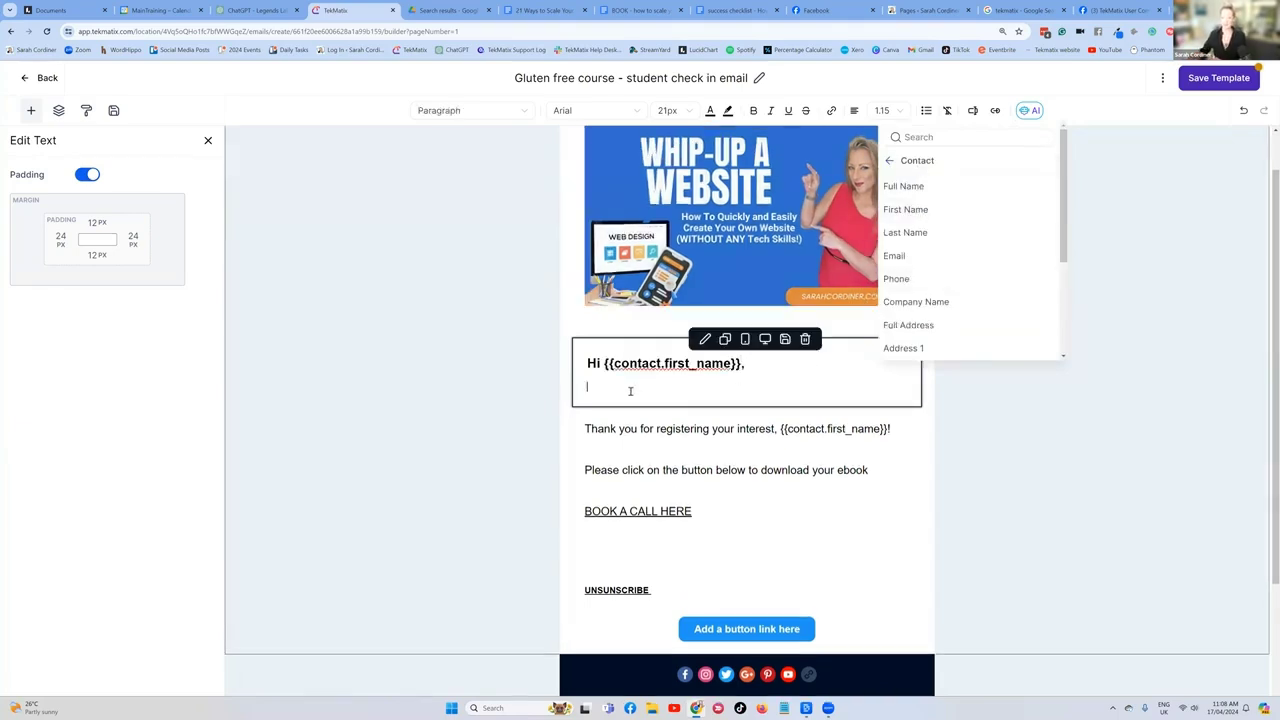
Bold the greeting, set it to Paragraph style, and add blank lines after it
drag(584, 364, 746, 364)
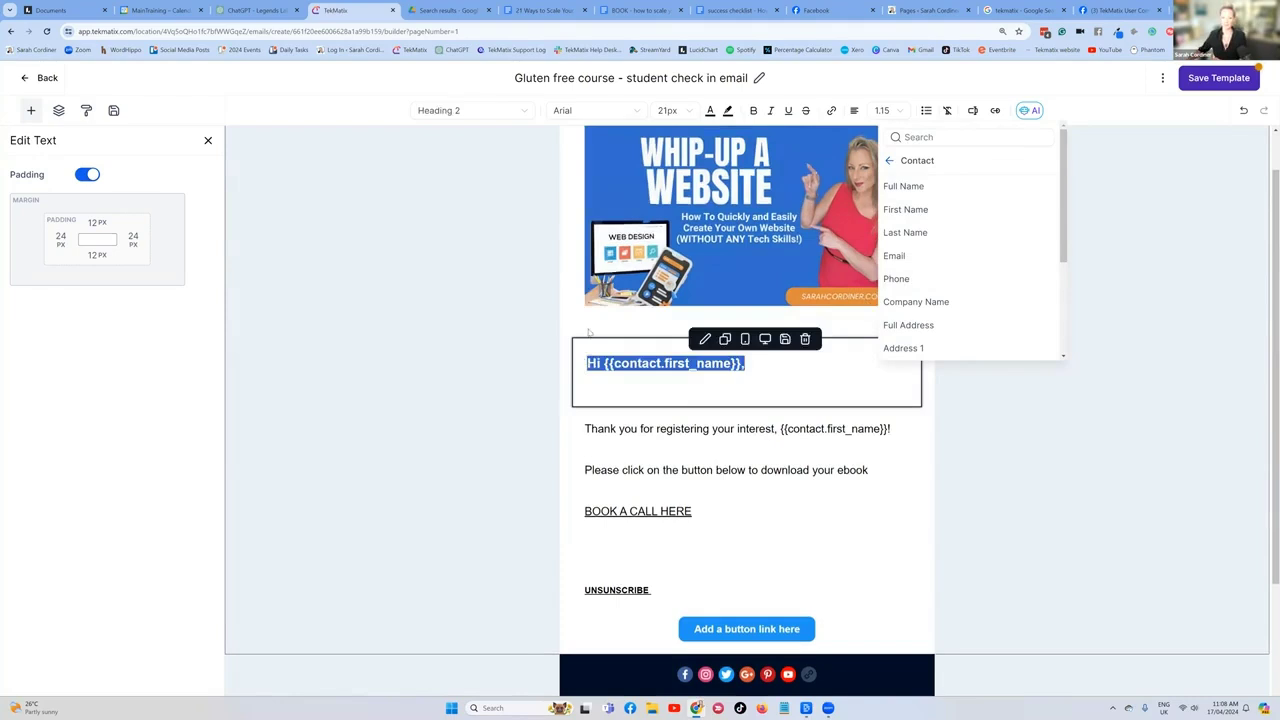
click(753, 110)
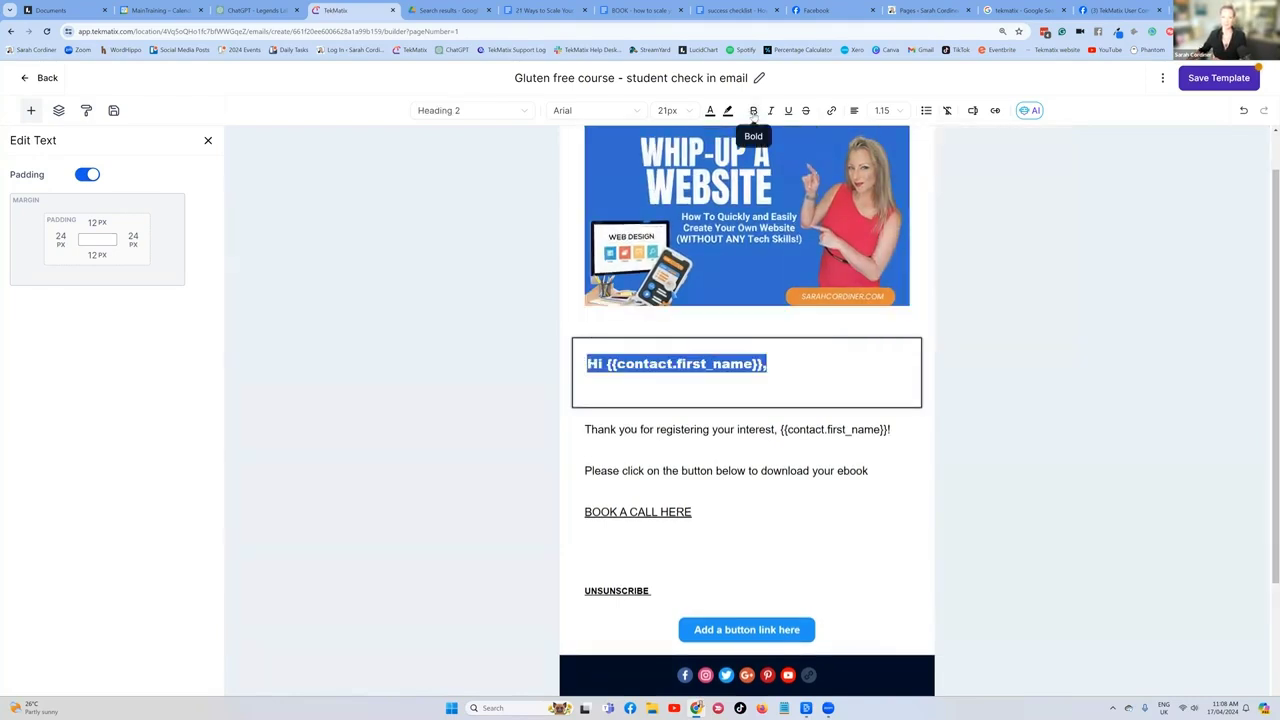
click(443, 112)
click(445, 252)
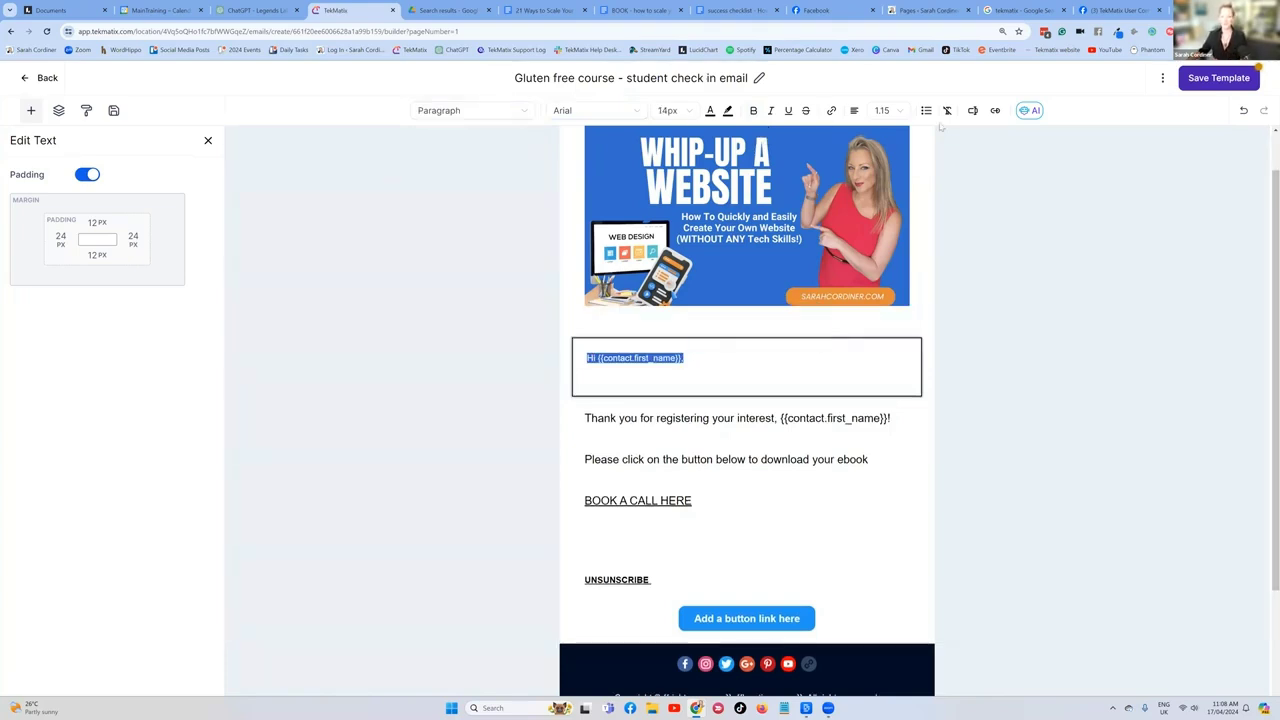
click(705, 362)
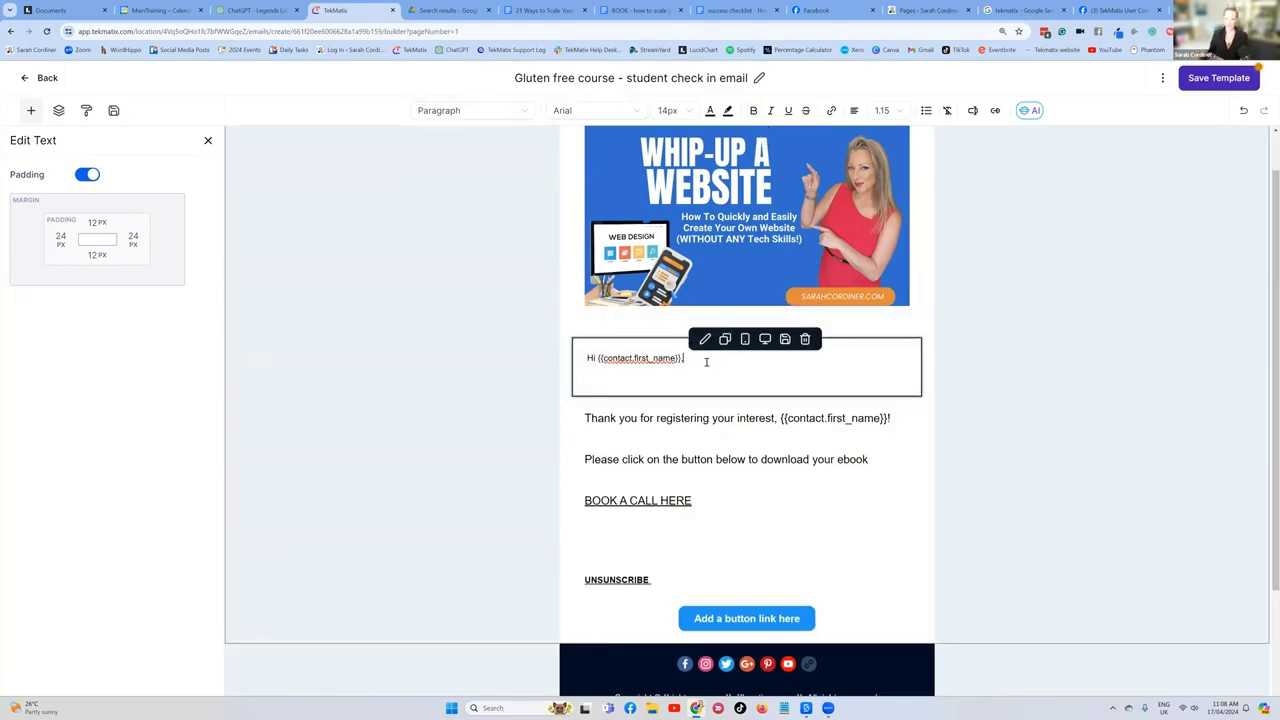
key(Return)
key(Return)
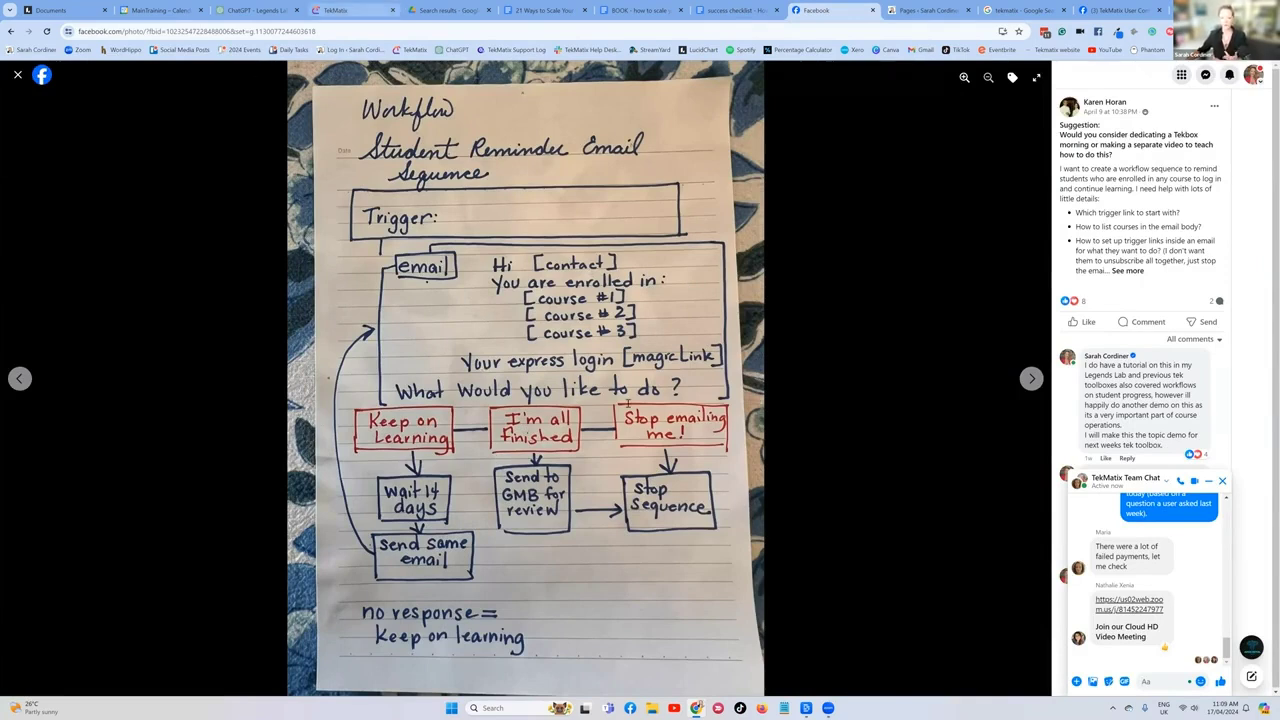
key(ctrl+4)
Type 'thank you for joining my gluten free course.' with a 'fggdgfdg' placeholder line below
mouse_move(625, 399)
text(thank you for joining my)
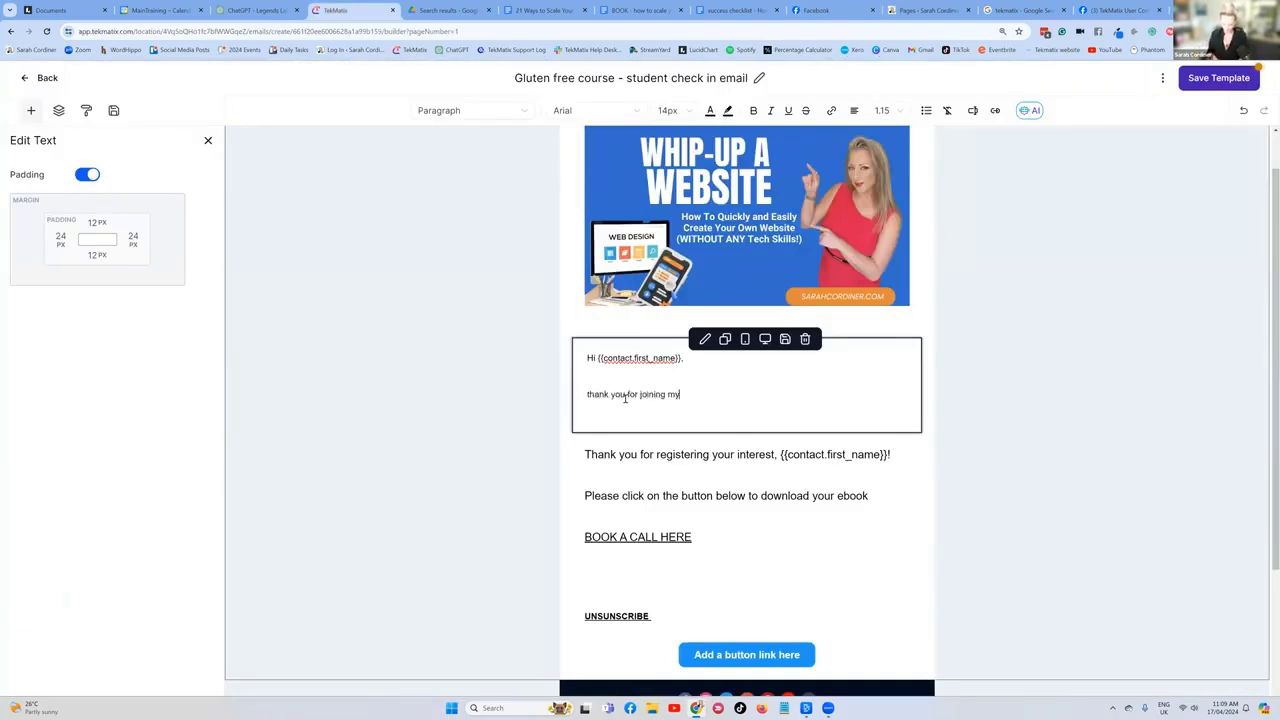
text( gluten free course.)
key(Return)
text(fggdgfdg)
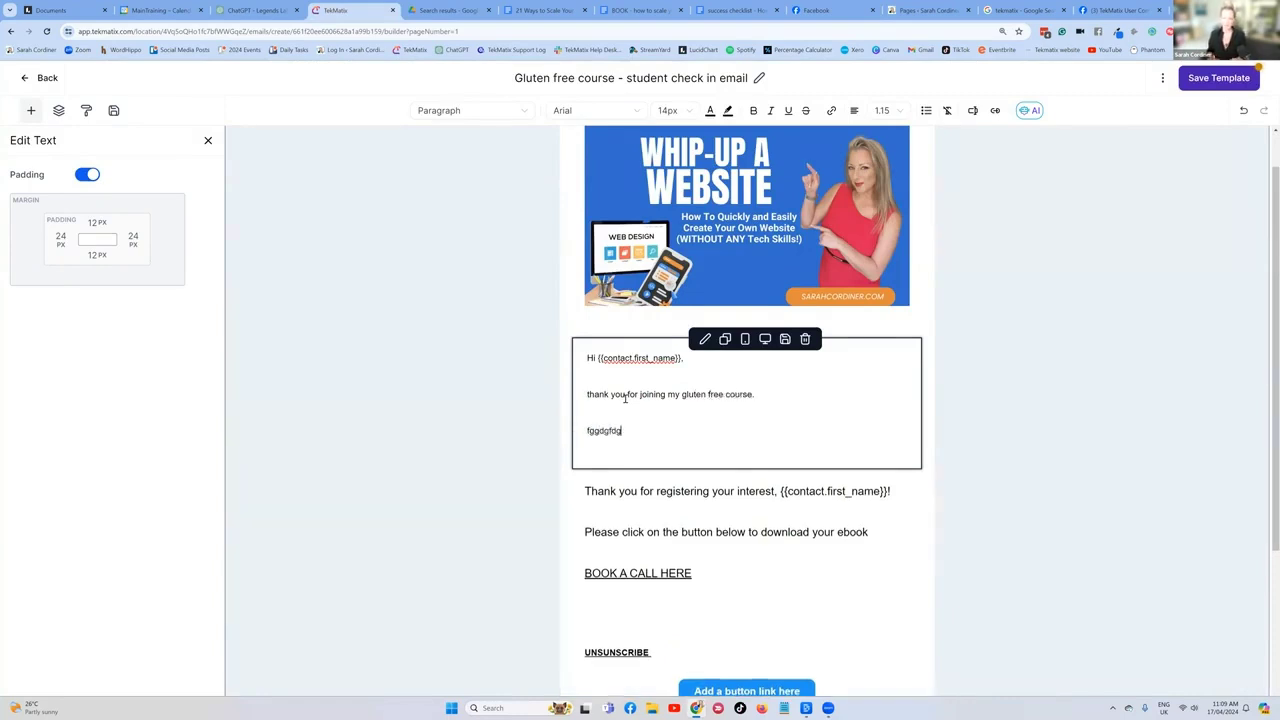
key(Return)
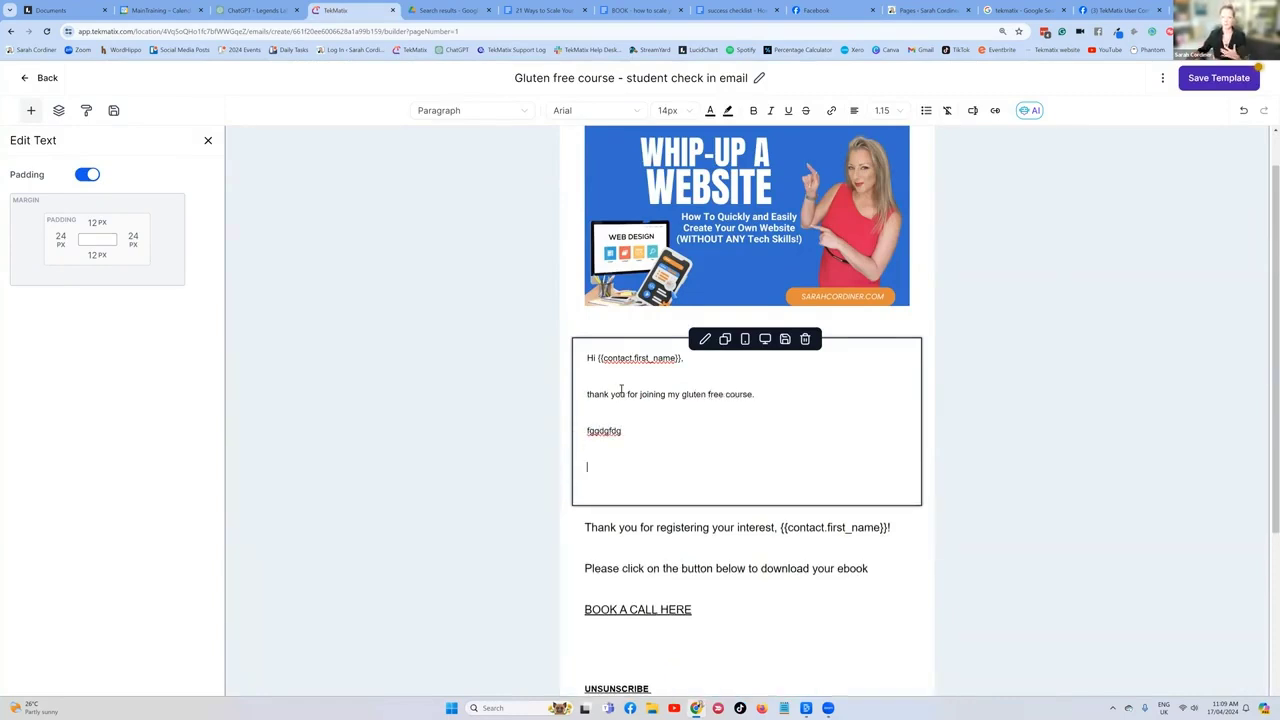
click(972, 110)
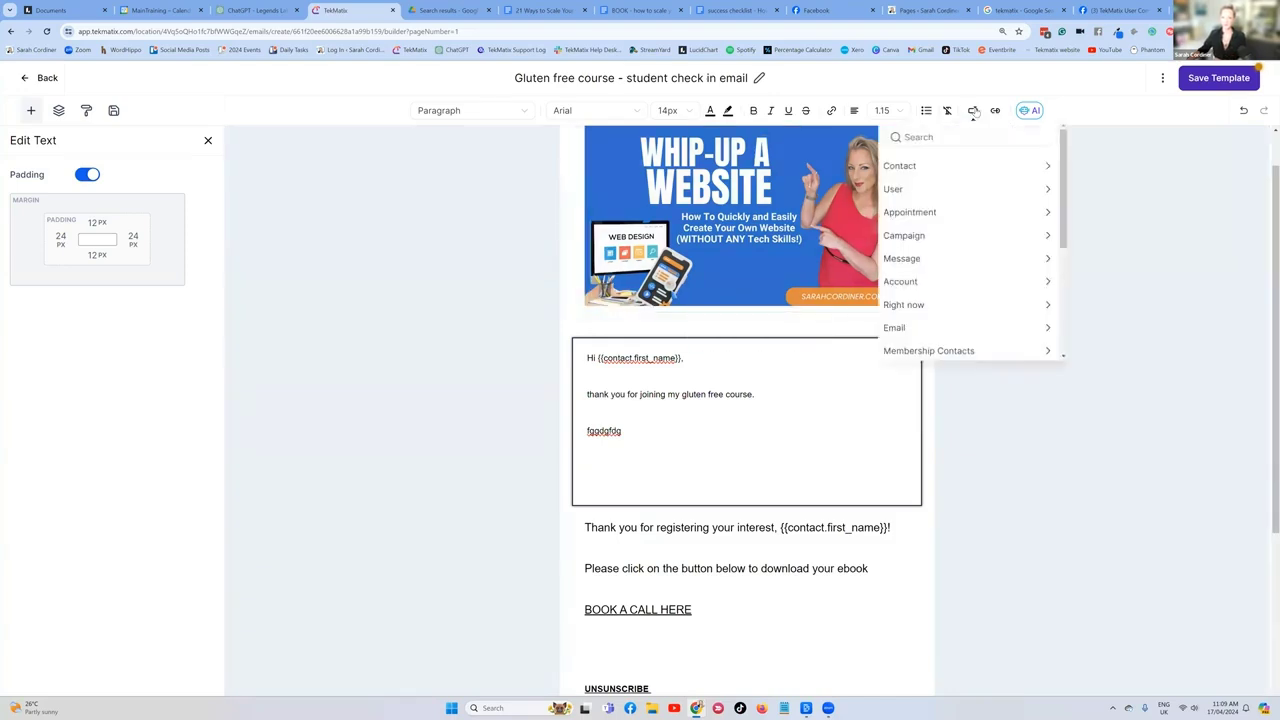
scroll(975, 235, down, 1)
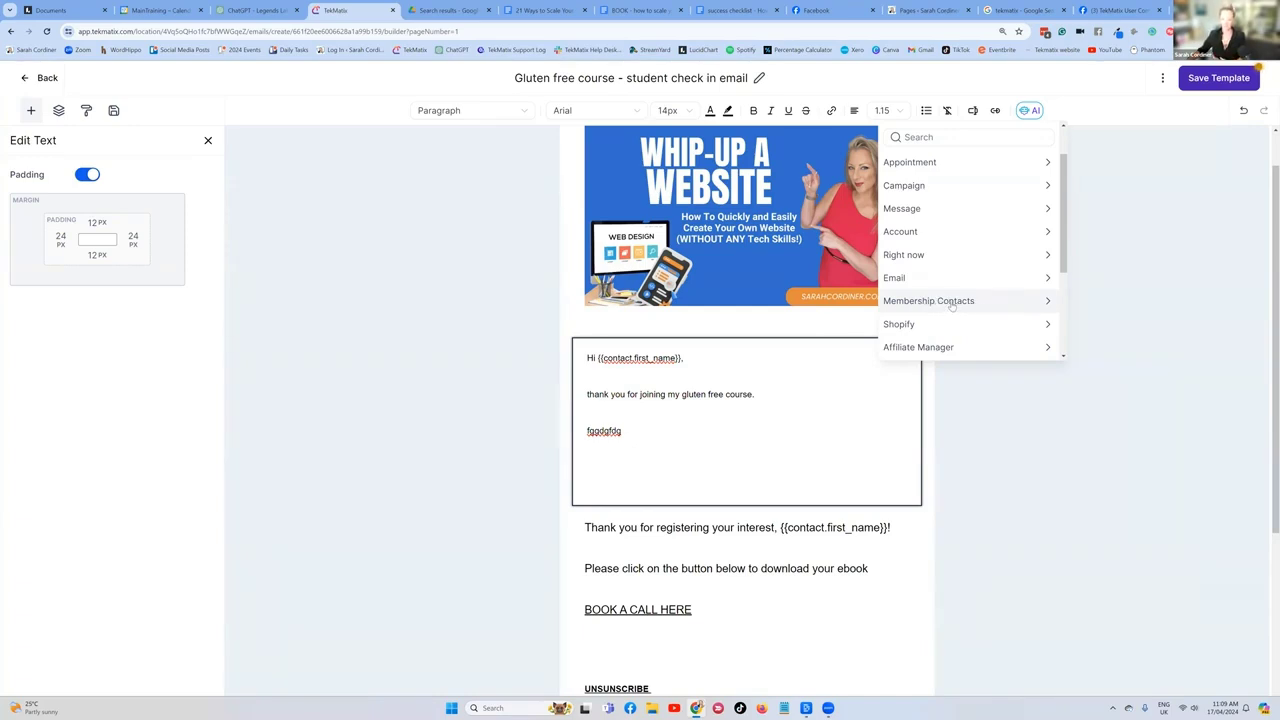
Insert the membership contact email merge tag and start a new line
click(953, 303)
scroll(950, 270, up, 2)
scroll(950, 250, down, 1)
scroll(944, 280, up, 1)
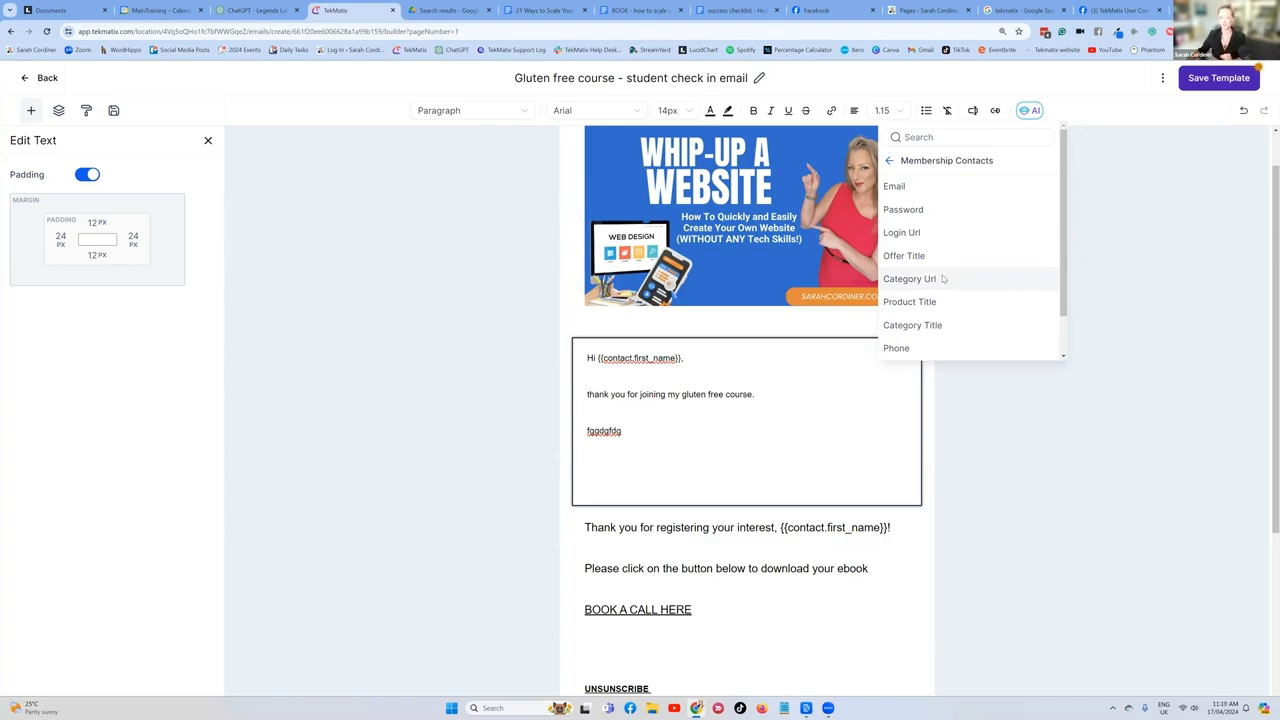
click(907, 190)
click(718, 467)
key(Return)
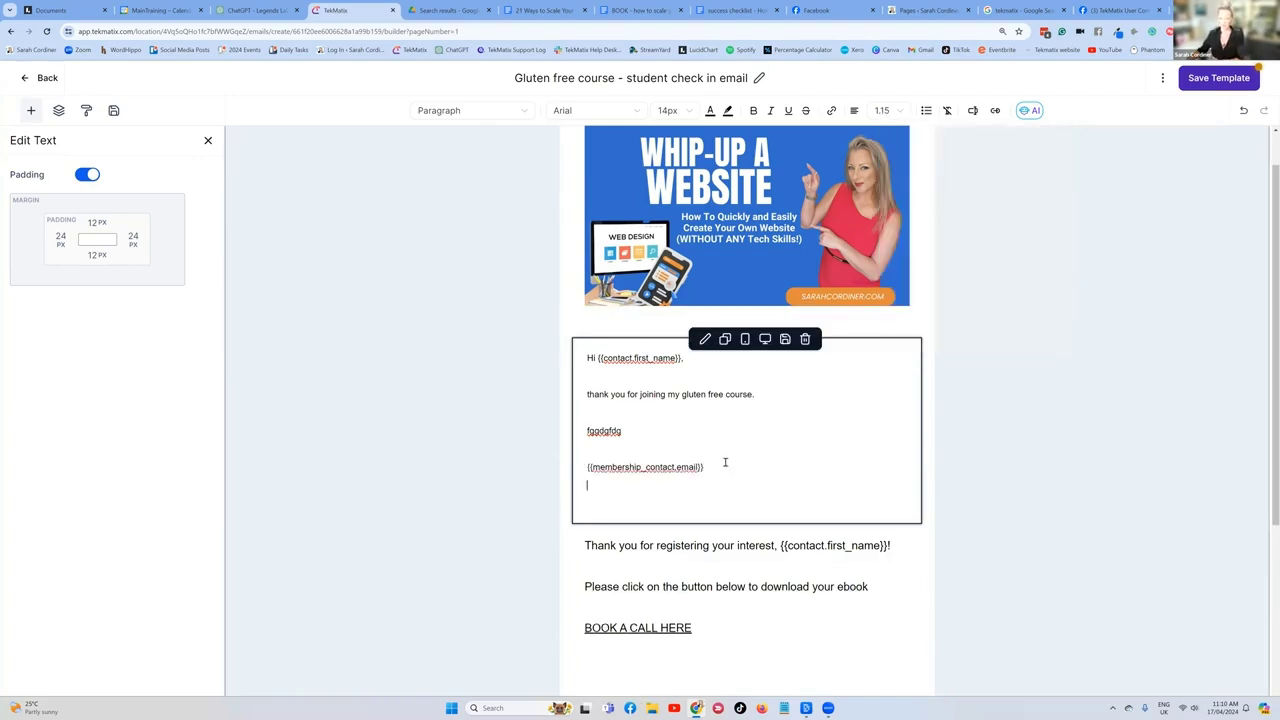
Insert the membership Login Url, Password and Offer Title merge tags
click(973, 111)
click(948, 351)
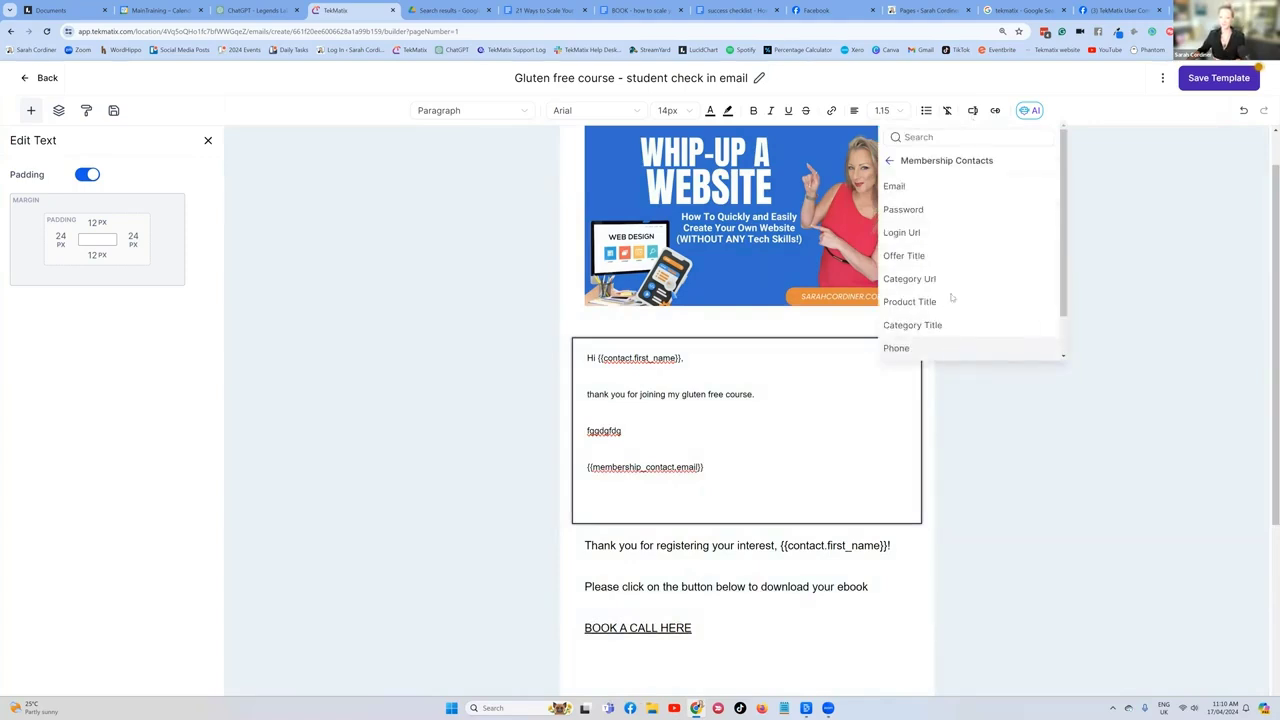
click(909, 235)
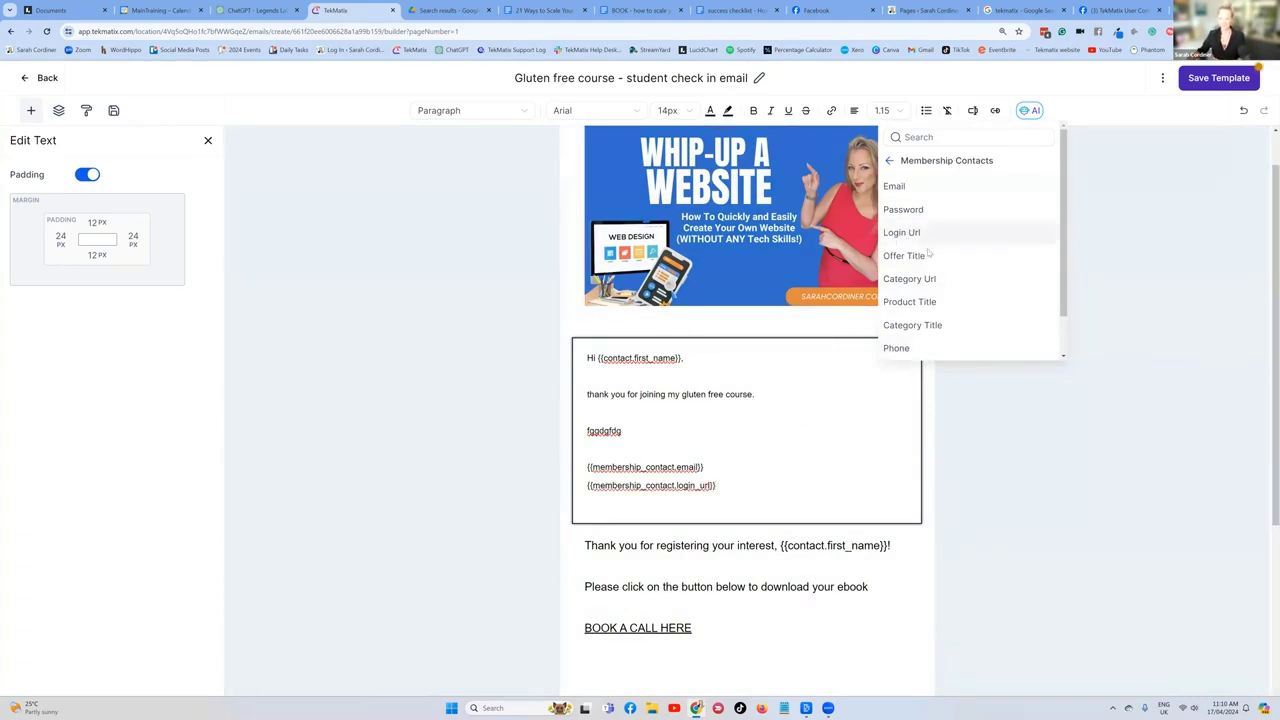
click(908, 210)
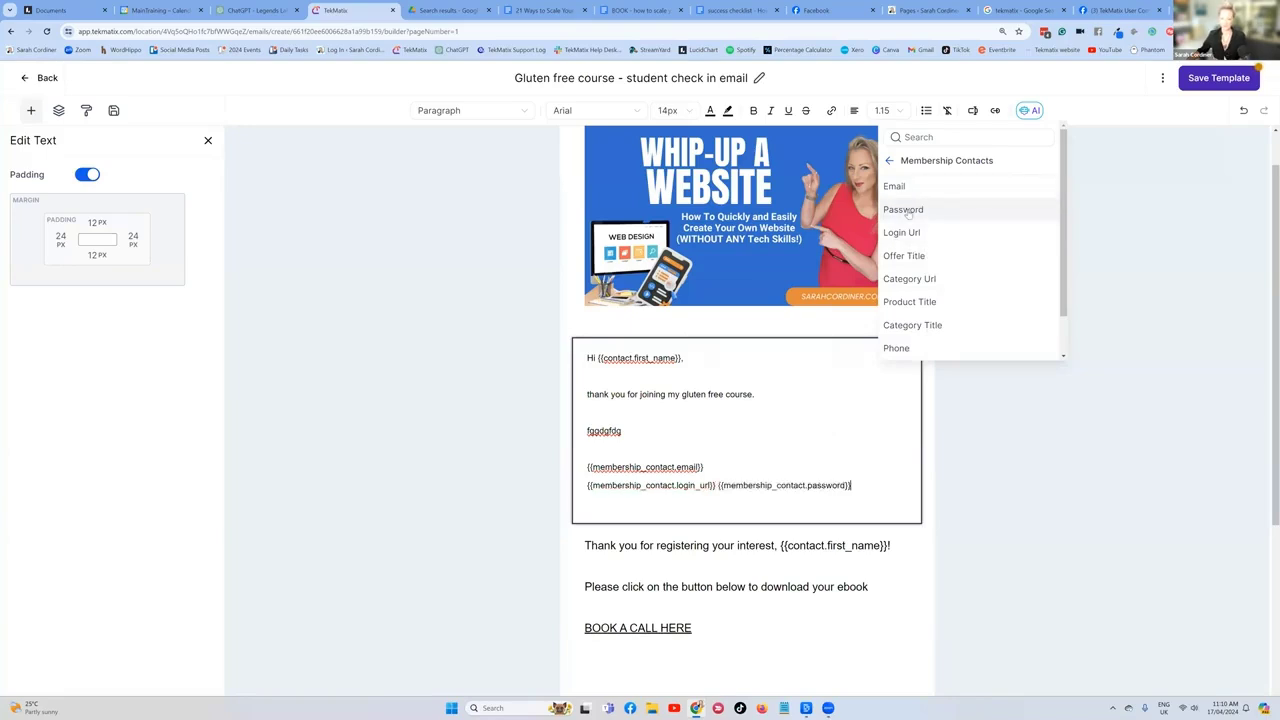
scroll(940, 272, down, 2)
scroll(930, 300, up, 2)
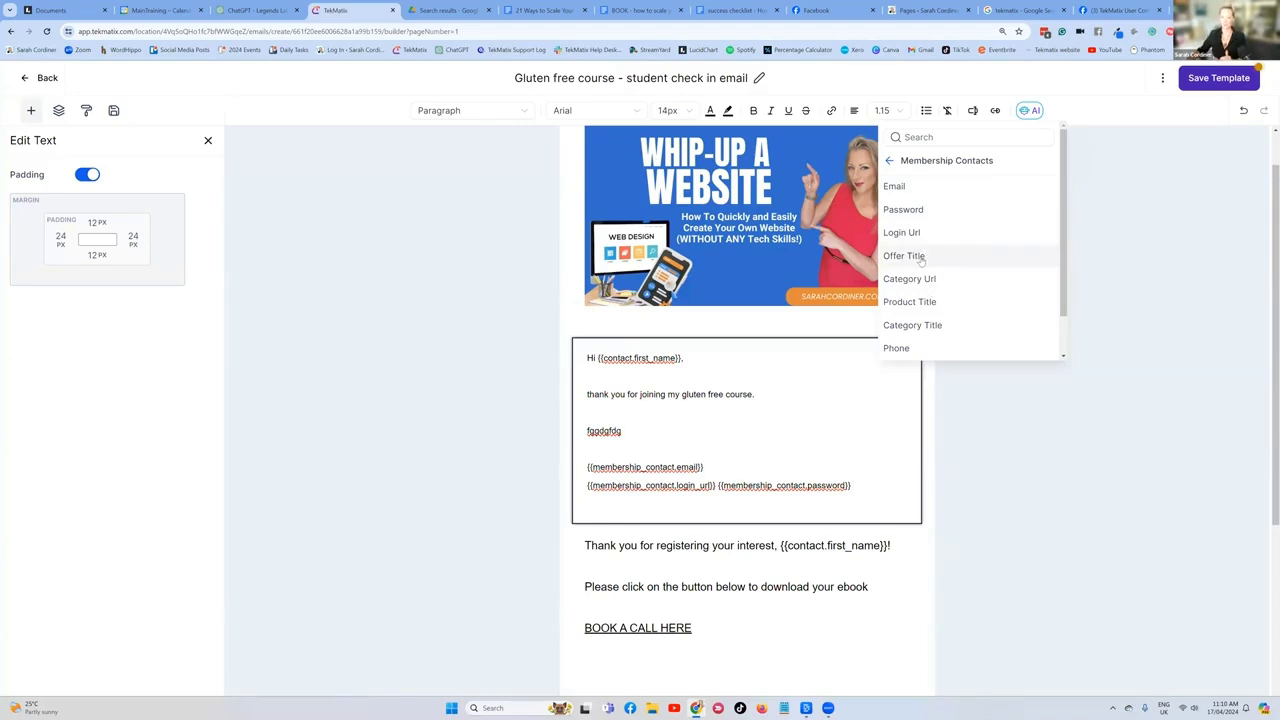
click(921, 257)
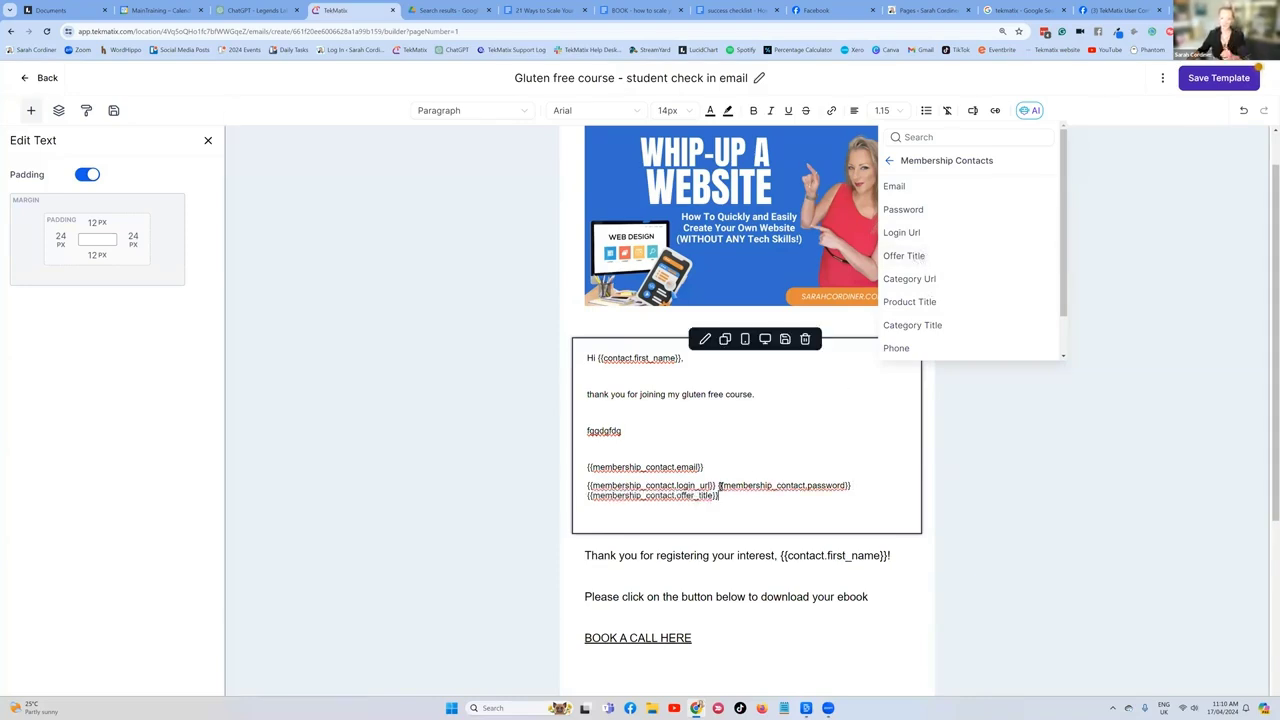
Replace 'gluten free course' with the {{membership_contact.offer_title}} tag, password tag on its own line
click(718, 487)
key(Return)
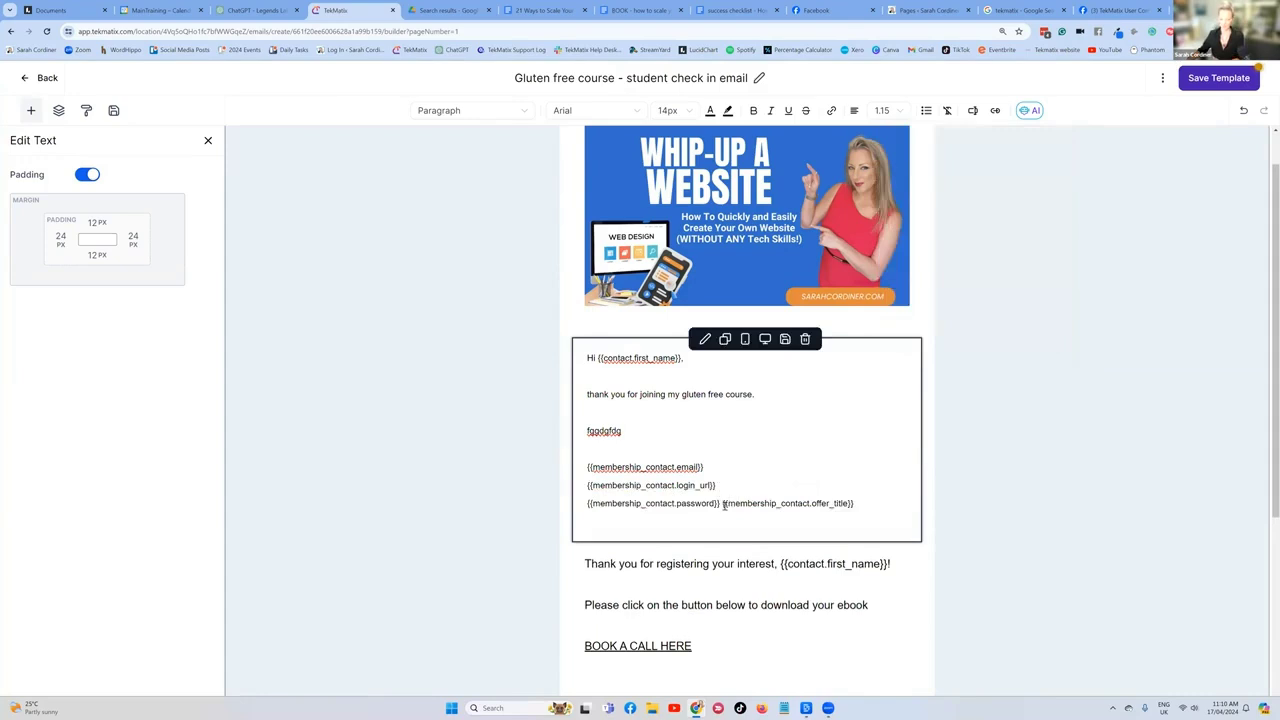
key(Return)
drag(720, 521, 597, 521)
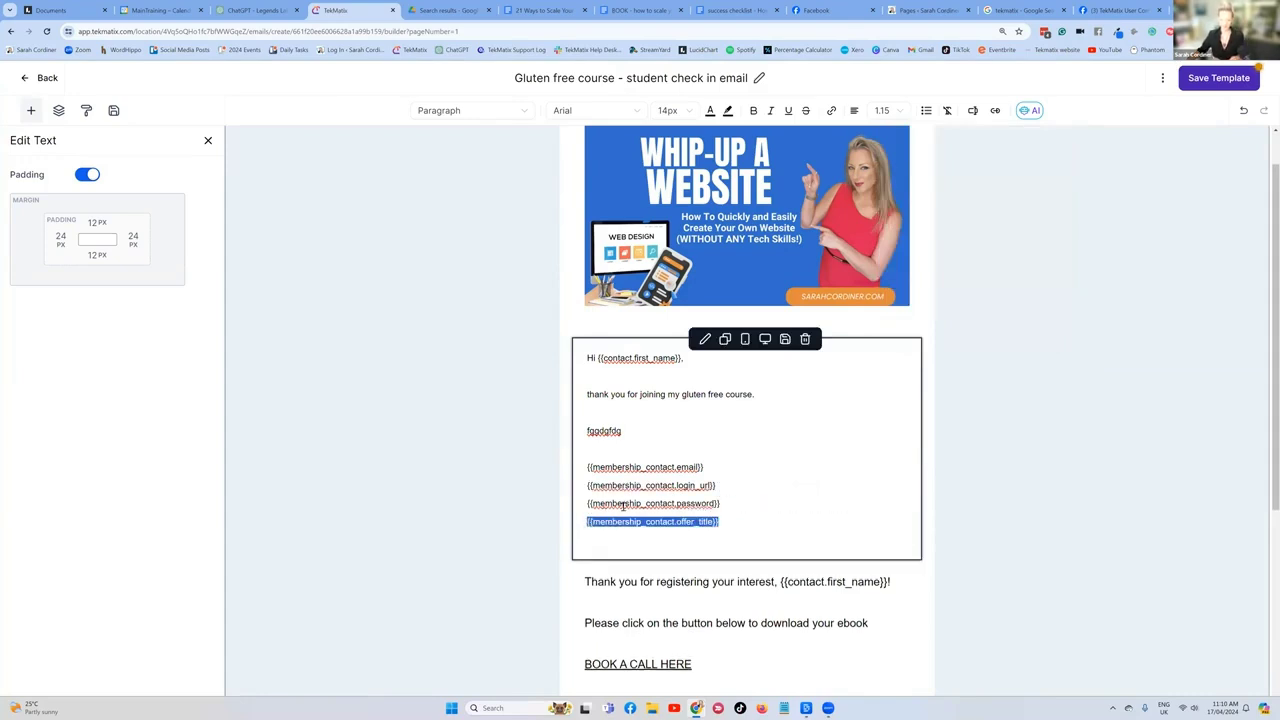
key(BackSpace)
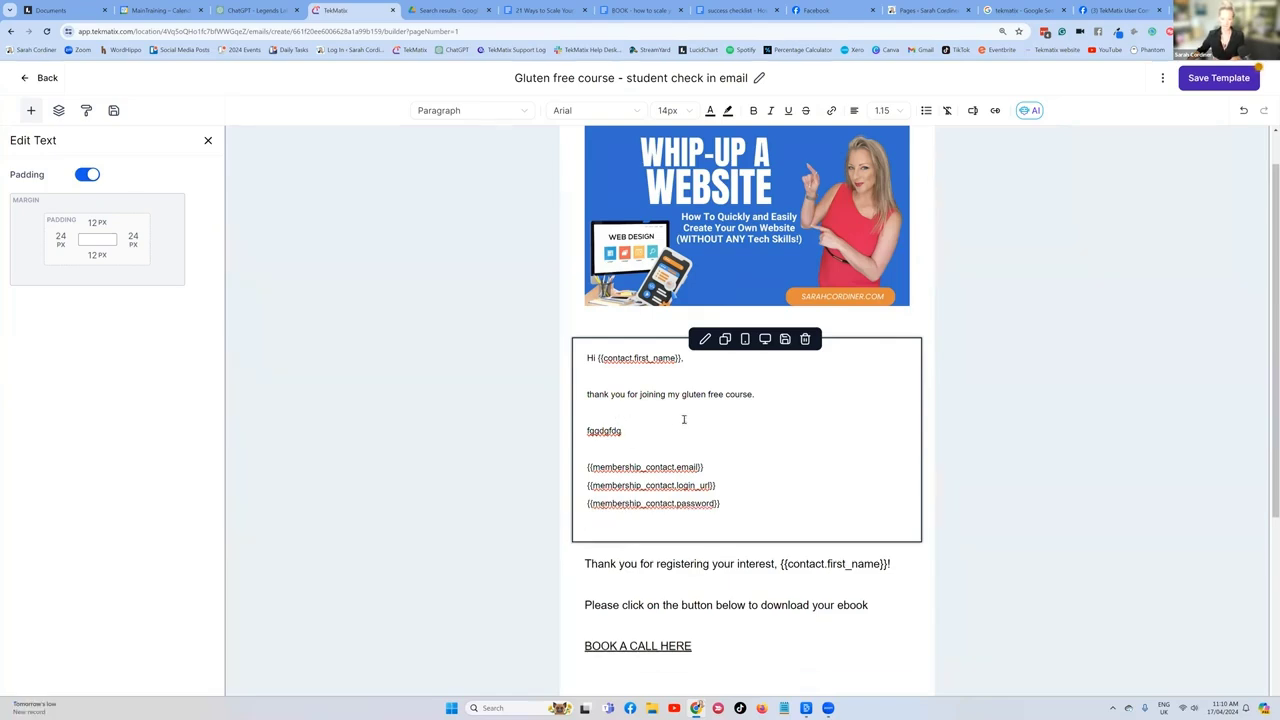
drag(752, 394, 683, 394)
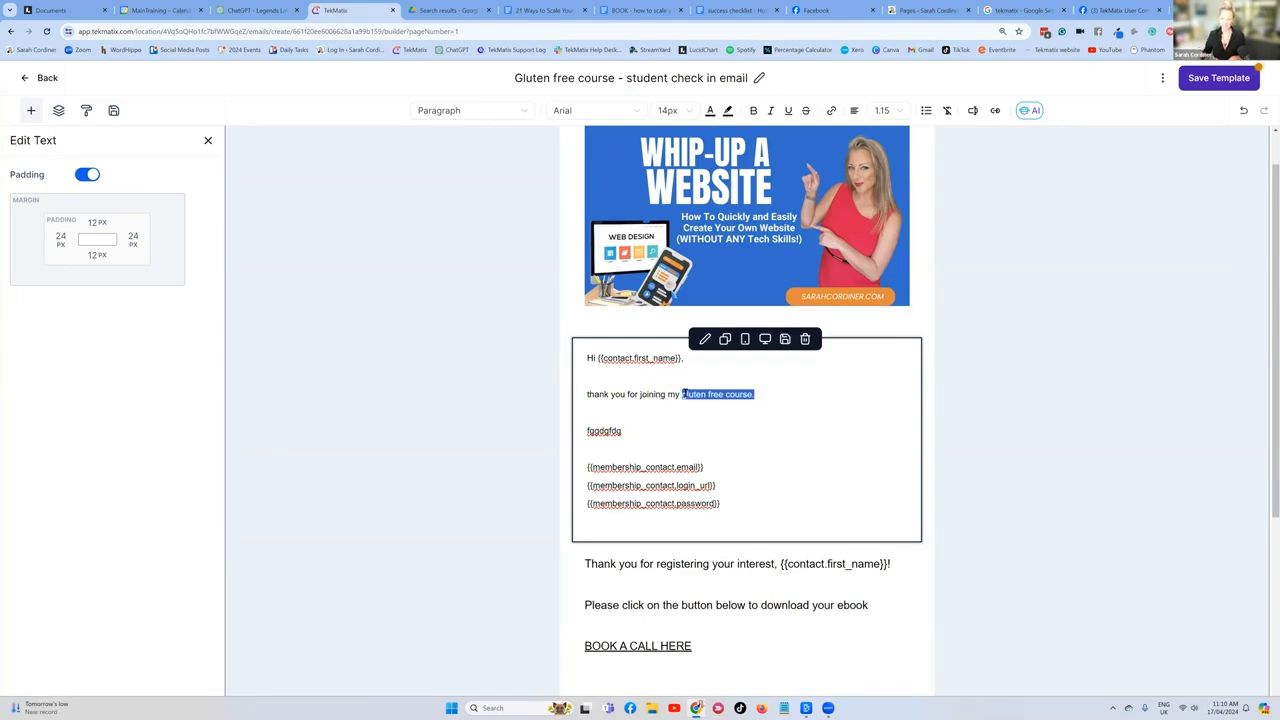
key(BackSpace)
text({{membership_contact.offer_title}})
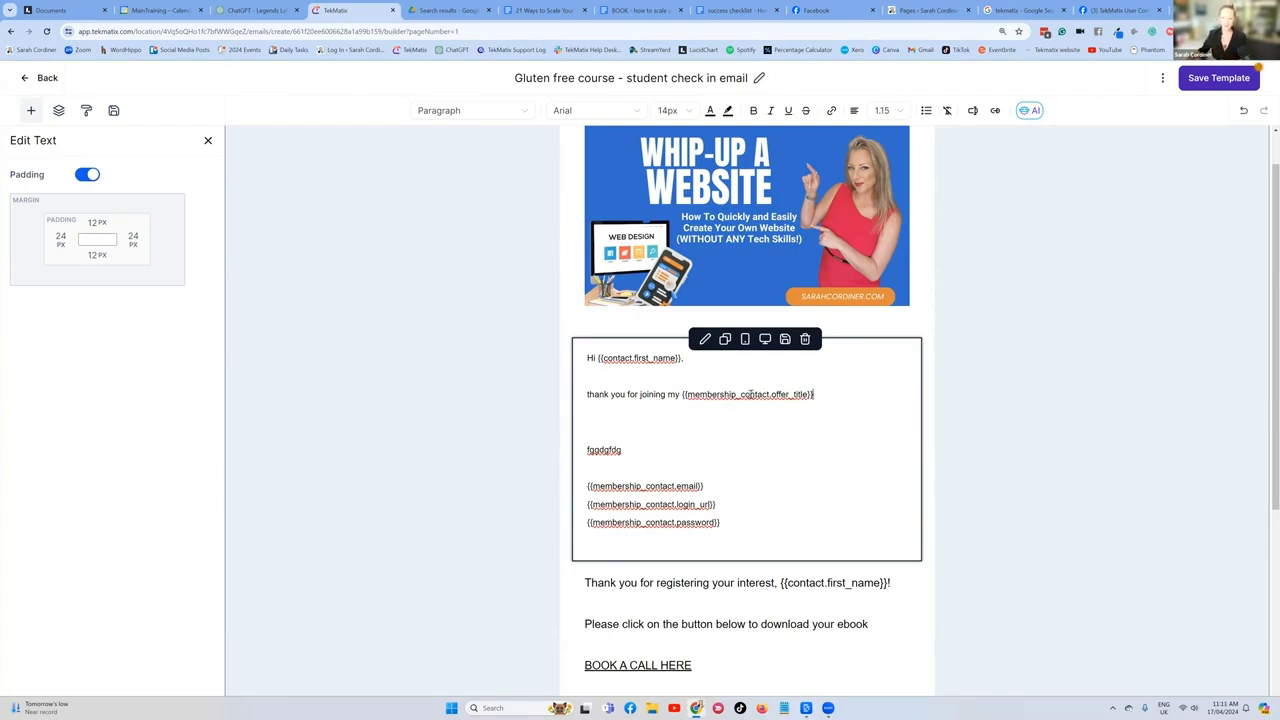
drag(812, 396, 681, 396)
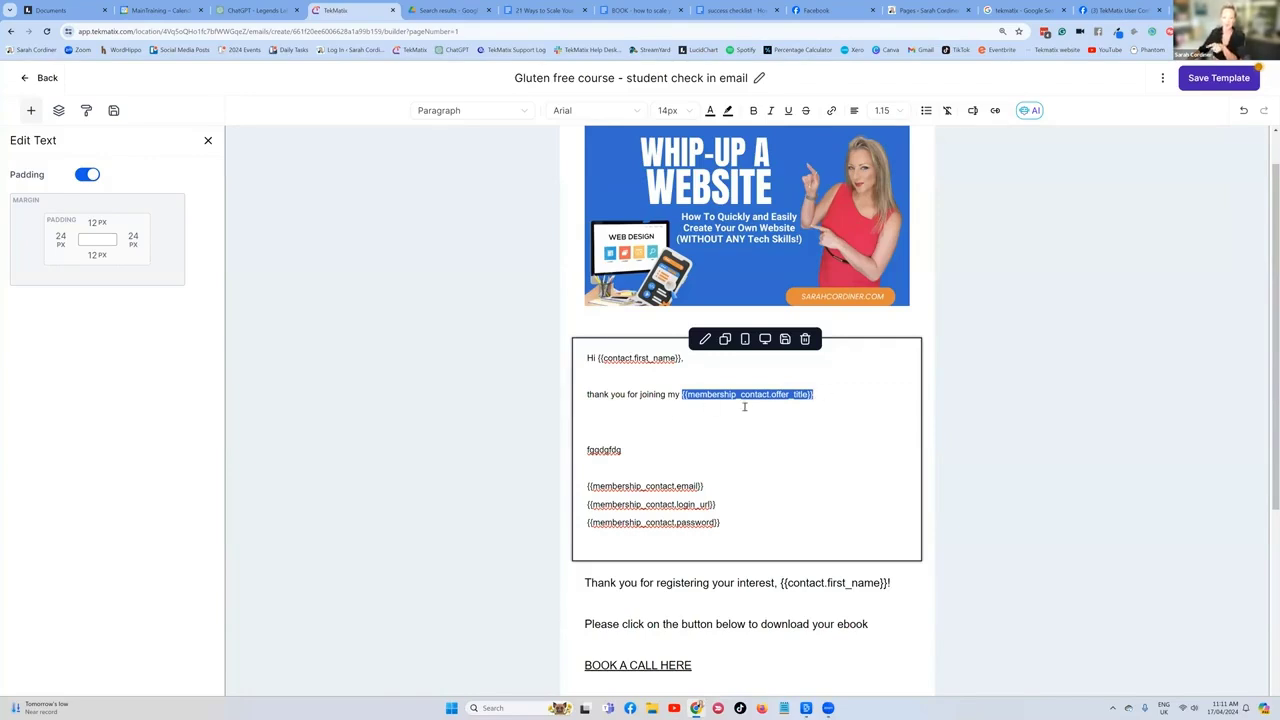
Delete the 'fggdgfdg' placeholder line
click(637, 452)
double_click(604, 450)
key(BackSpace)
key(BackSpace)
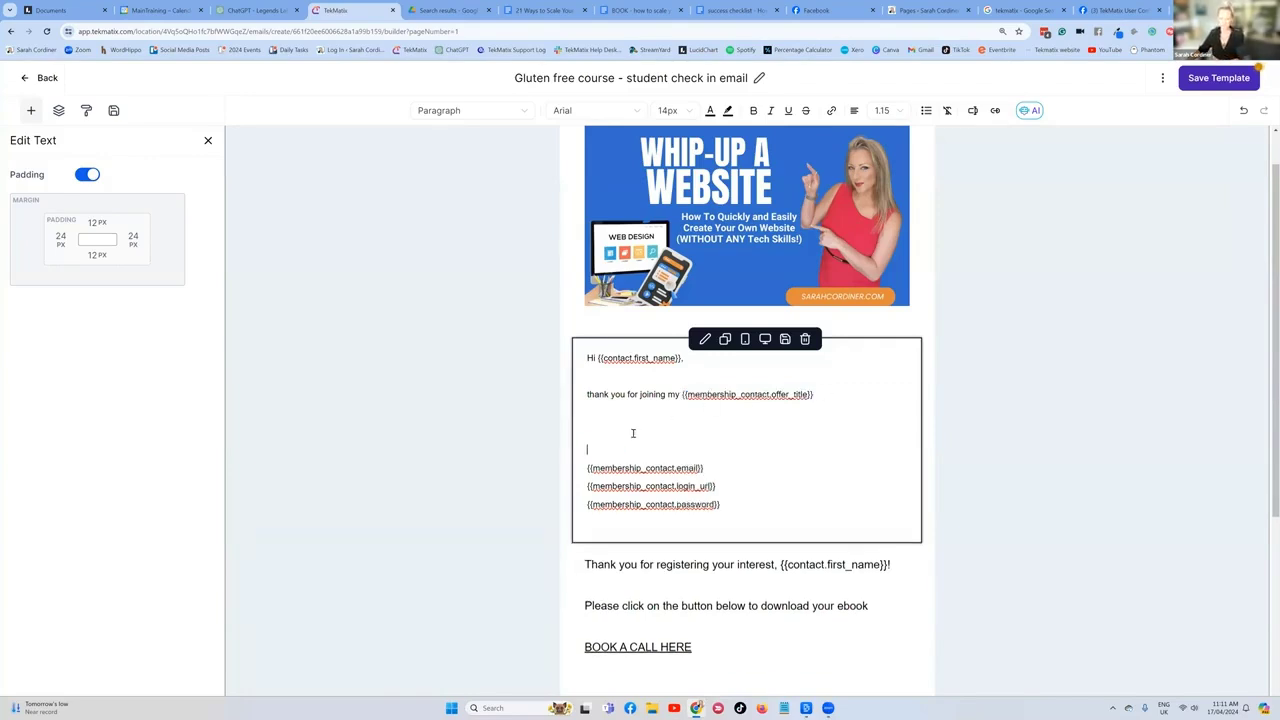
key(Delete)
Move the login URL tag so it follows the label 'LOG IN LINK:'
drag(717, 468, 586, 476)
click(586, 476)
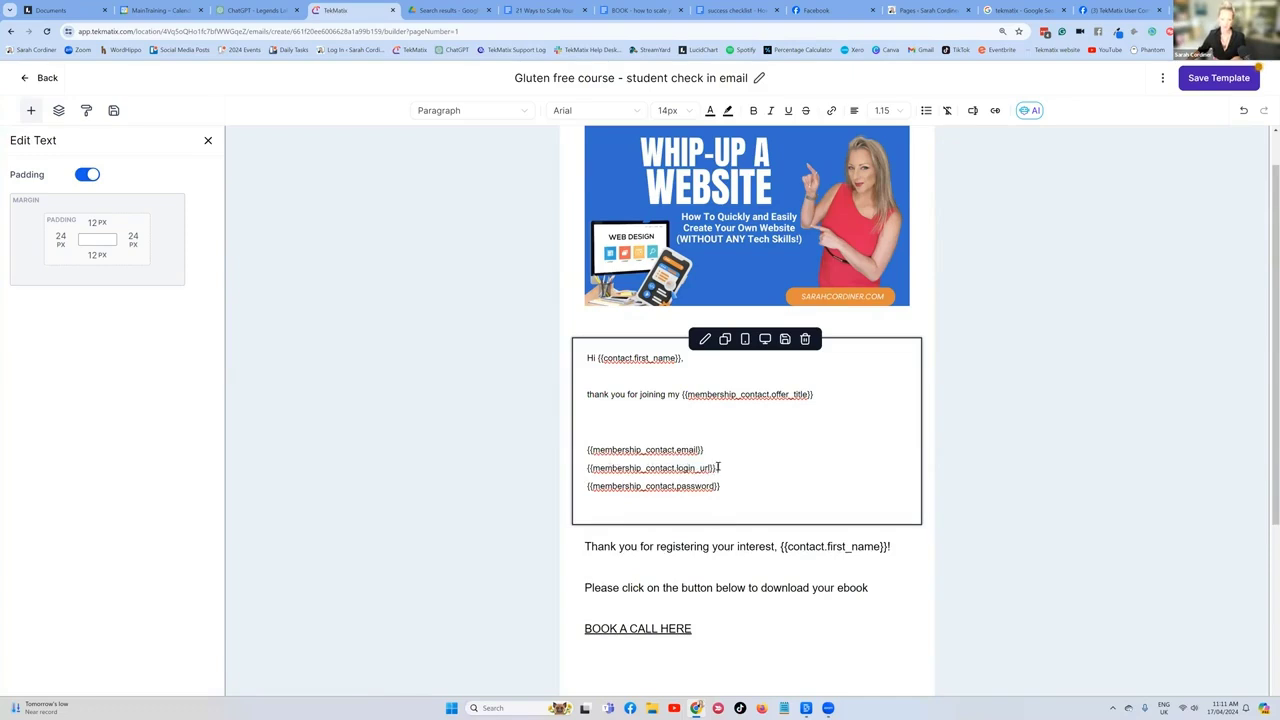
drag(717, 467, 587, 476)
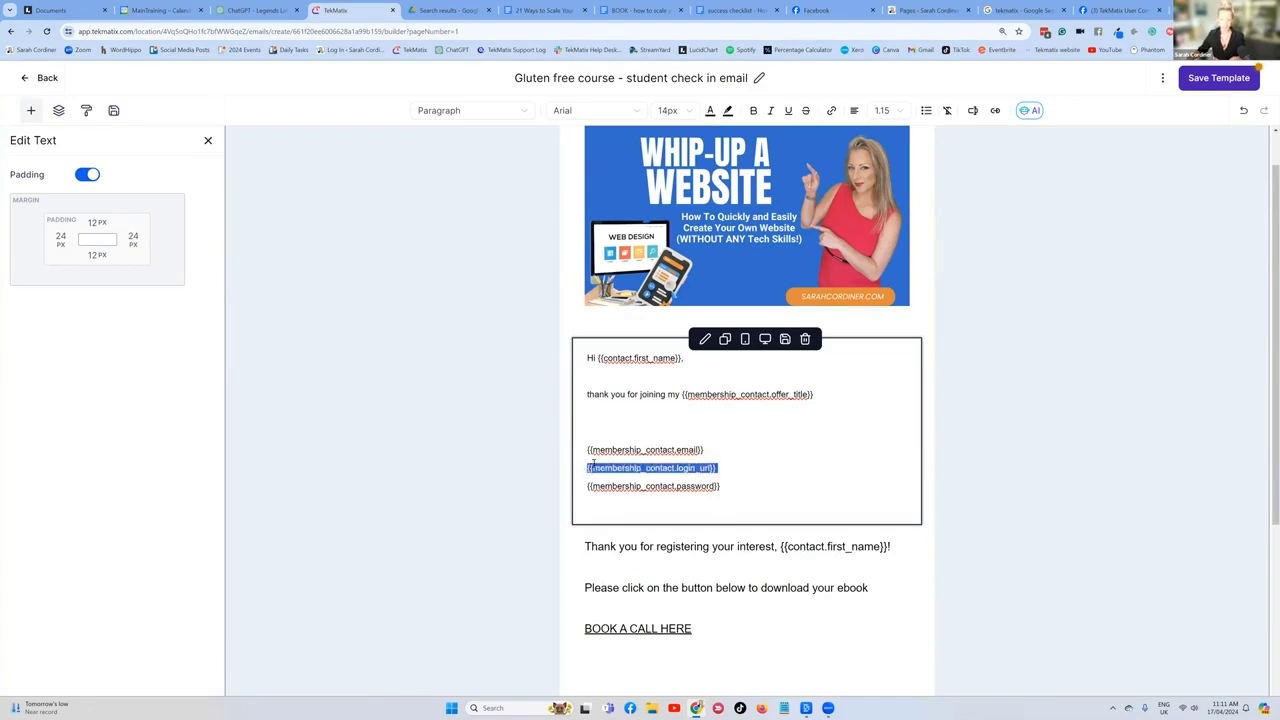
key(ctrl+x)
click(611, 427)
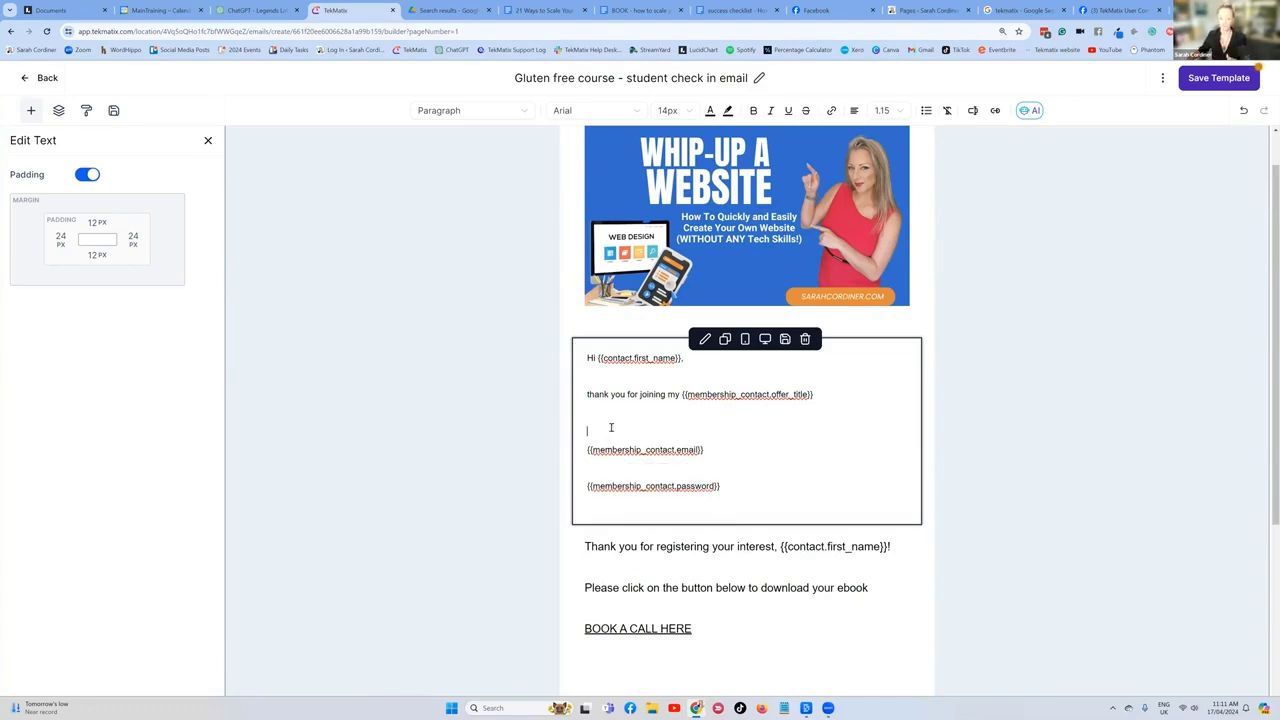
key(Caps_Lock)
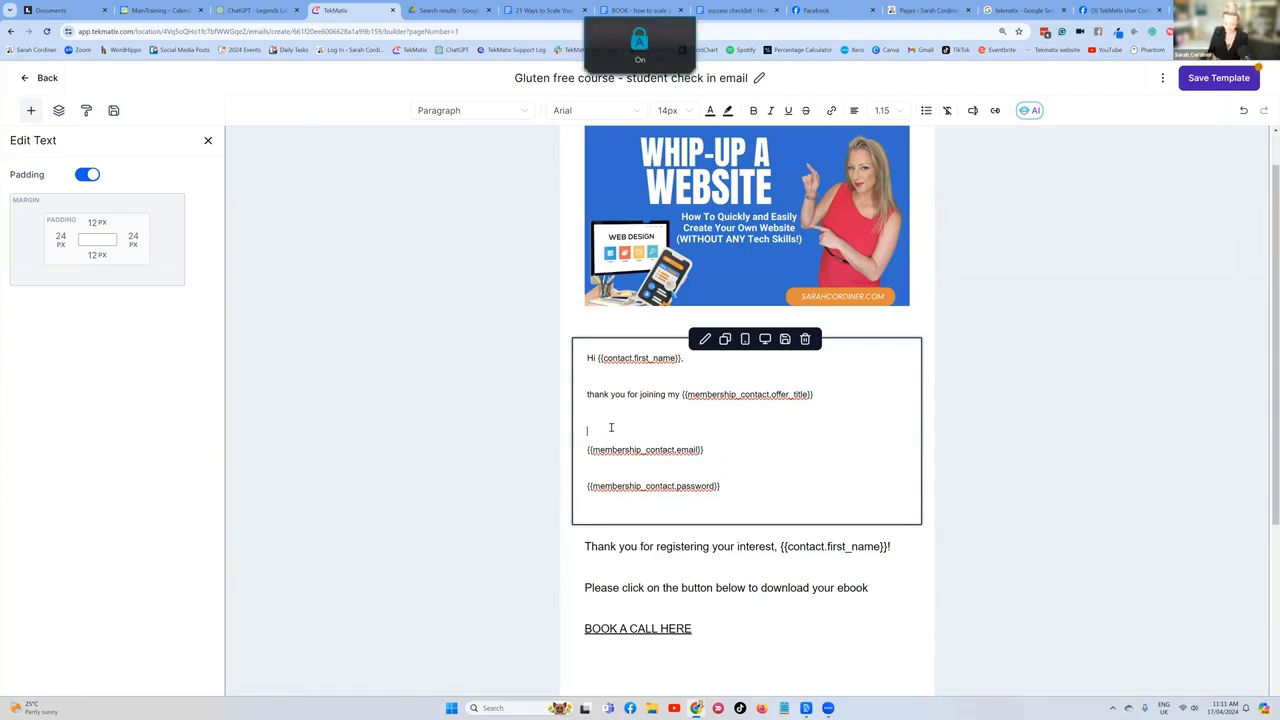
text(LOG IN LINK)
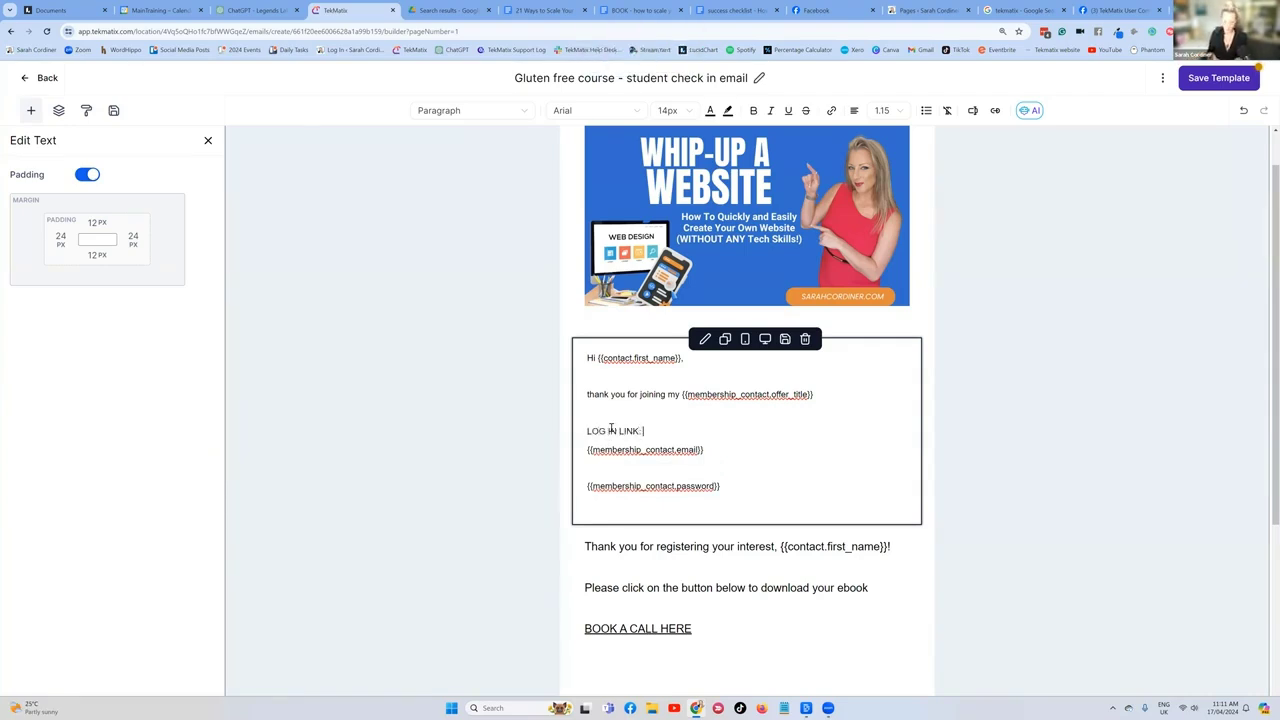
text(:)
key(ctrl+v)
Label the other tags 'log in email:' and 'log in password:'
key(Right)
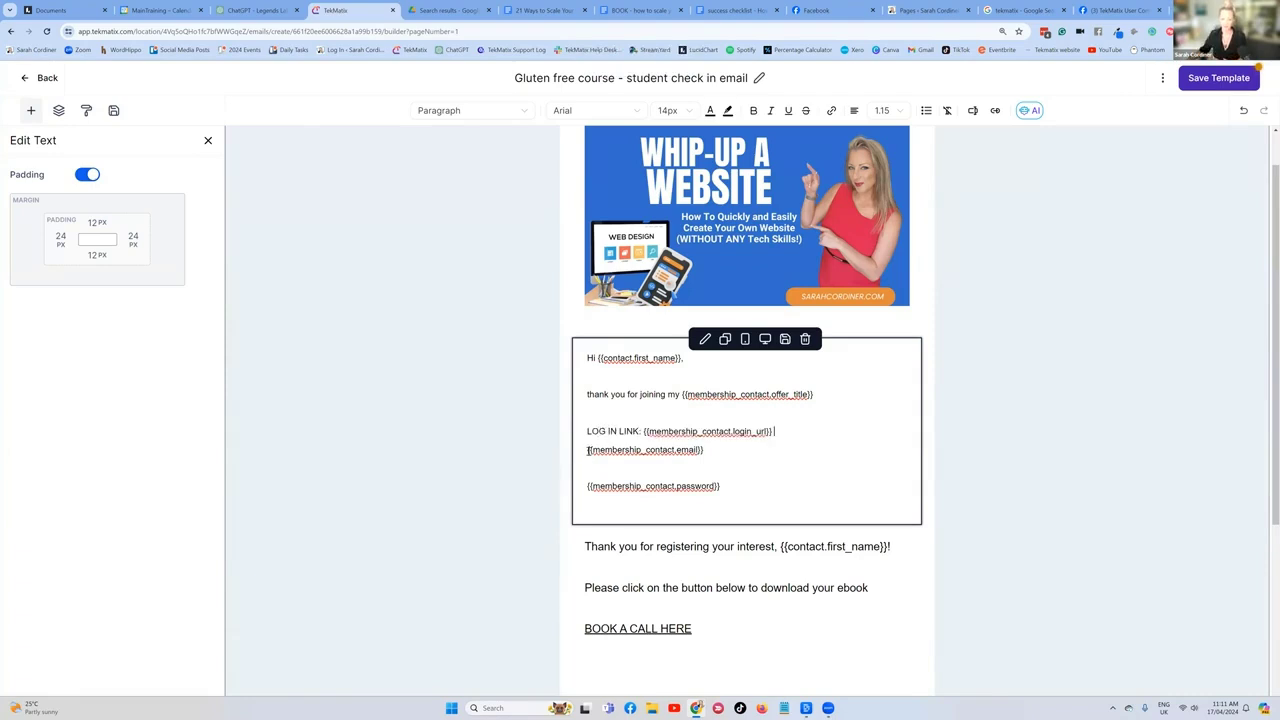
key(Caps_Lock)
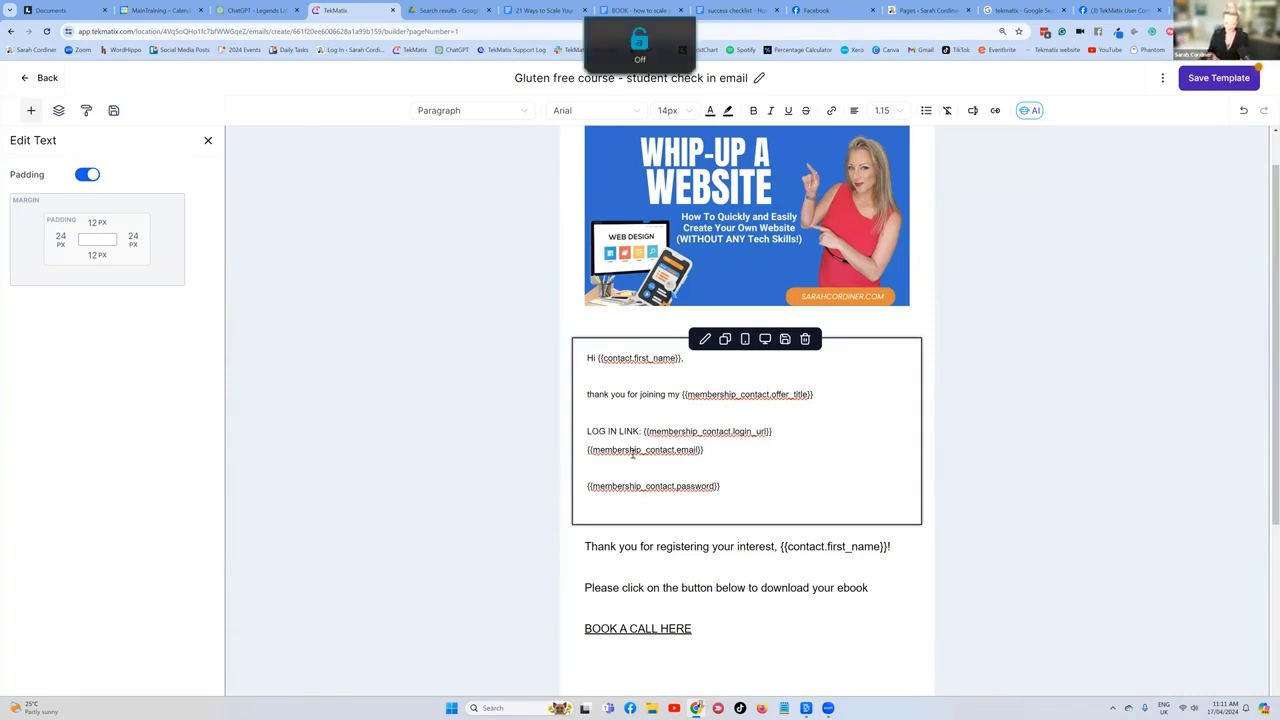
text(log in email)
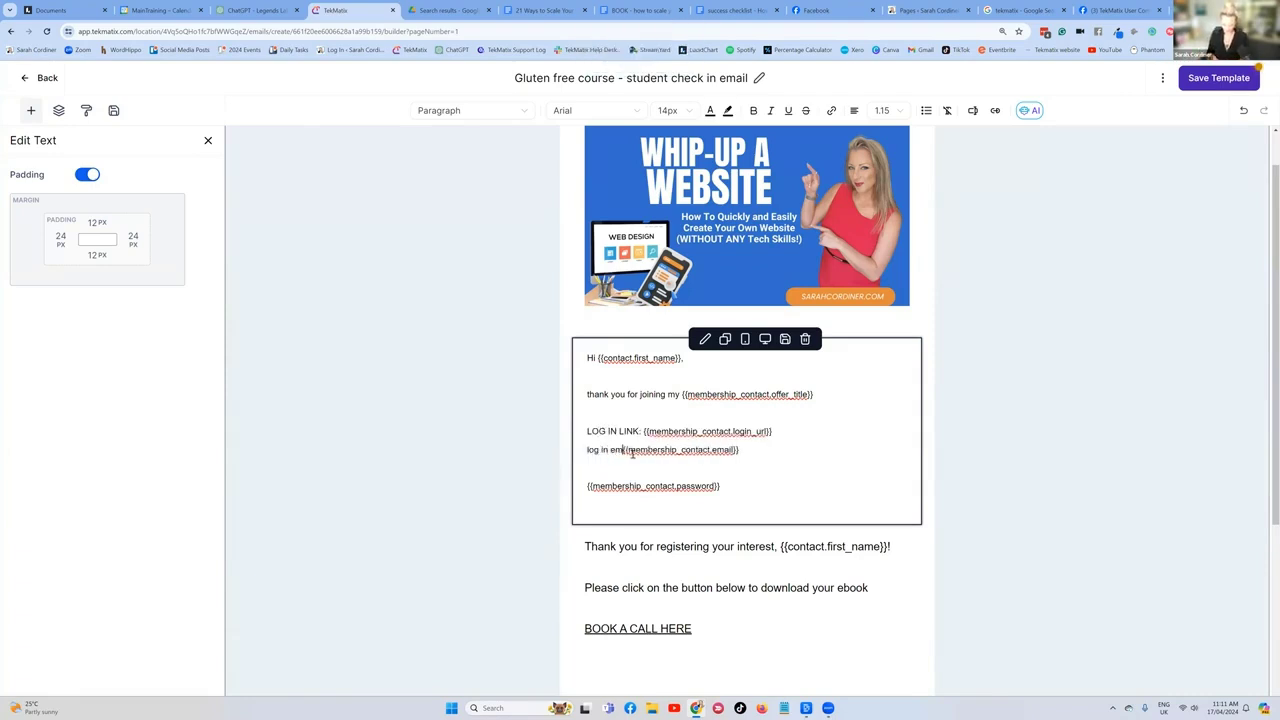
text(:)
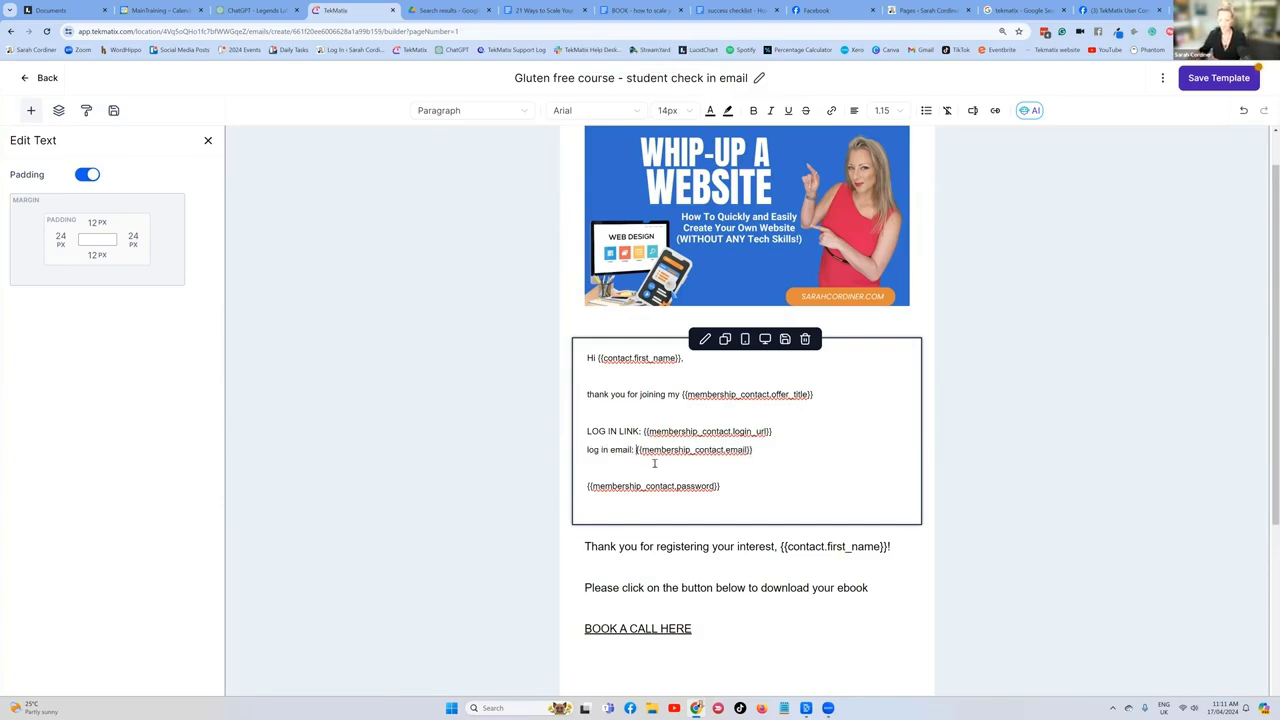
click(588, 487)
key(BackSpace)
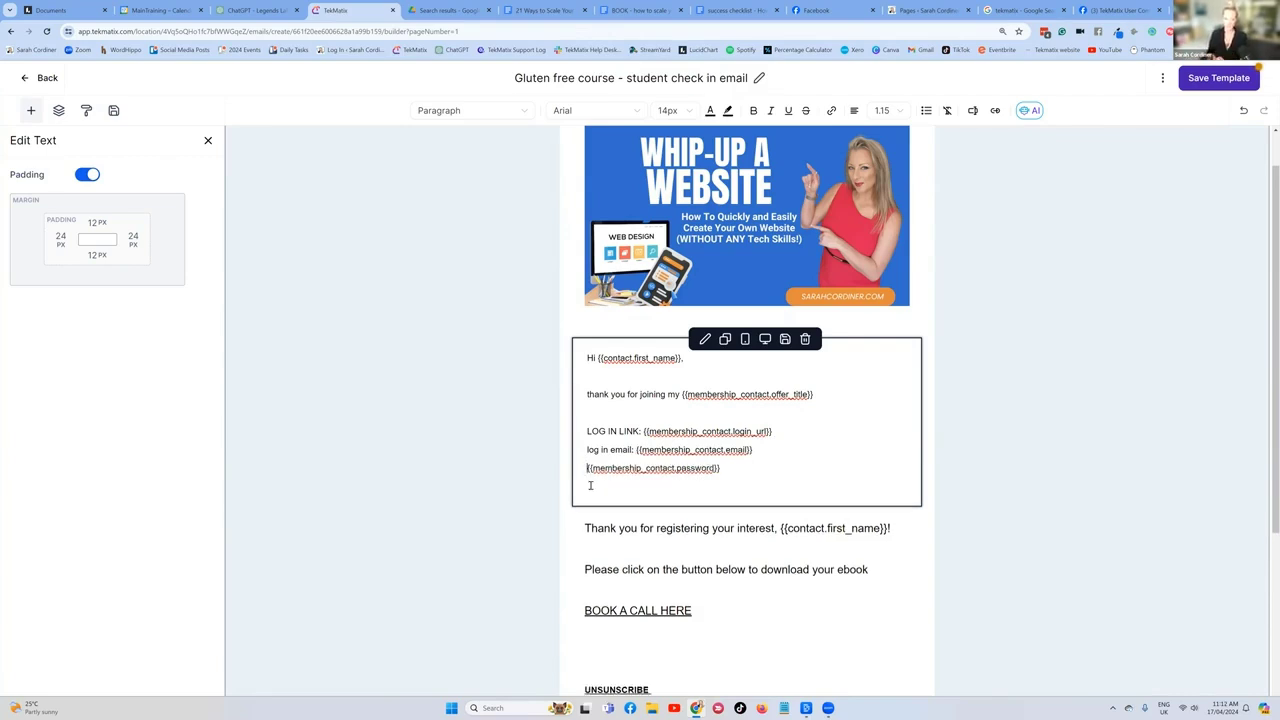
text(log in password:)
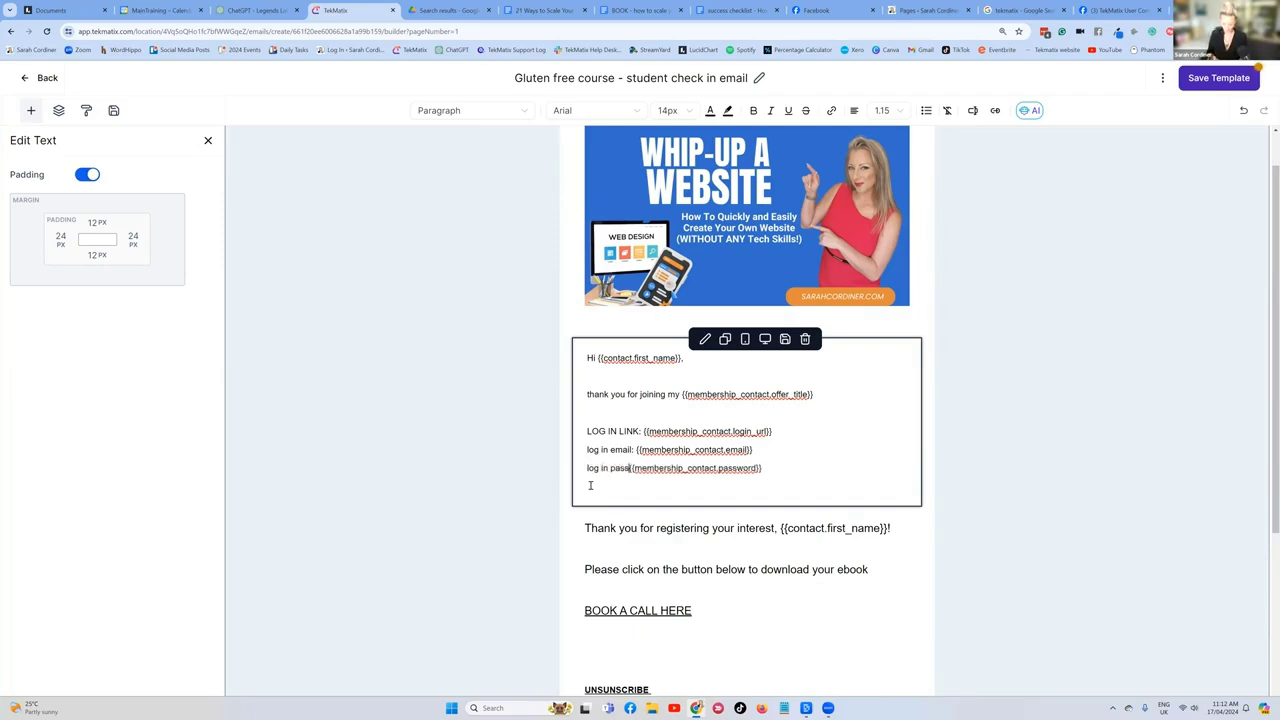
triple_click(805, 470)
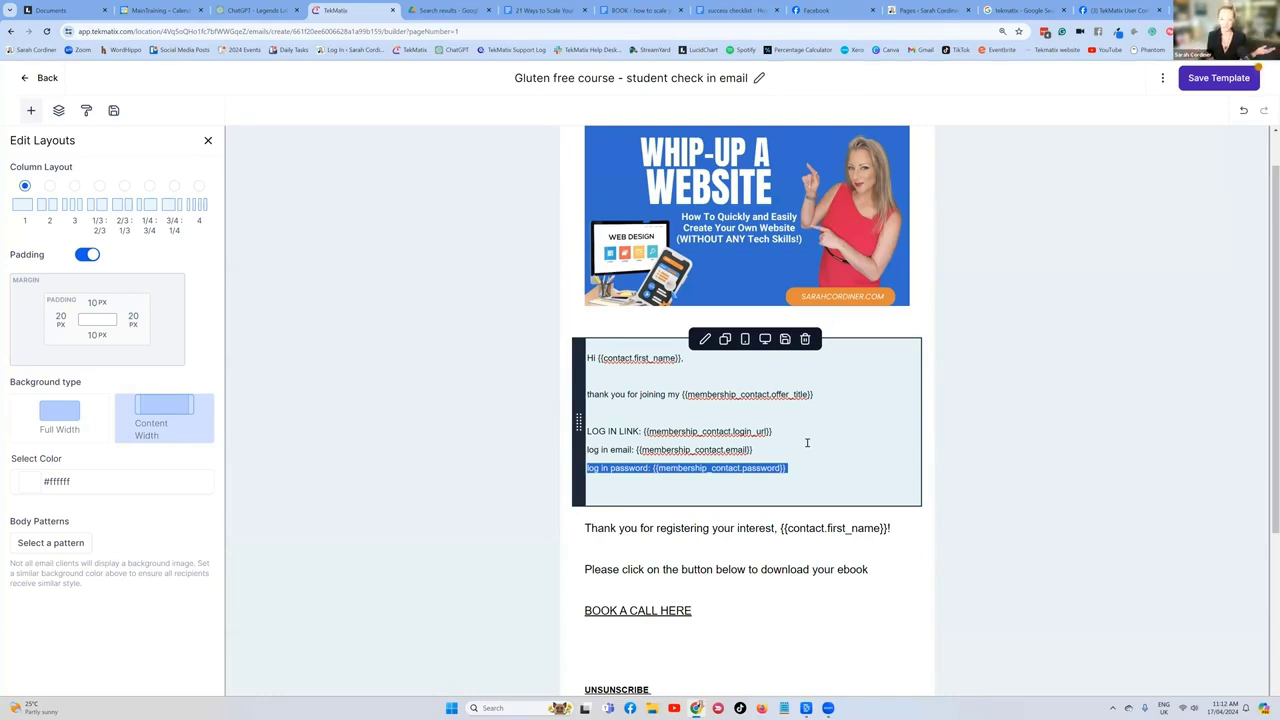
Delete the selected 'log in password' line and add an empty line below the login email
key(BackSpace)
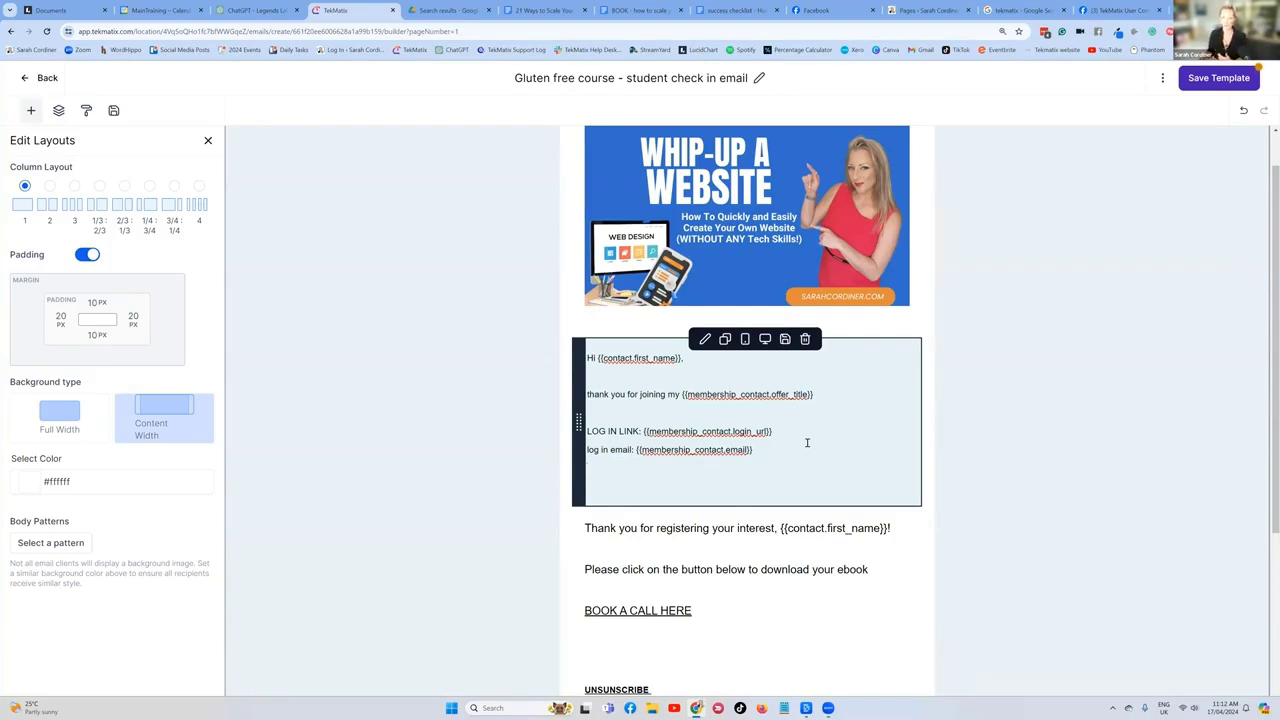
key(Return)
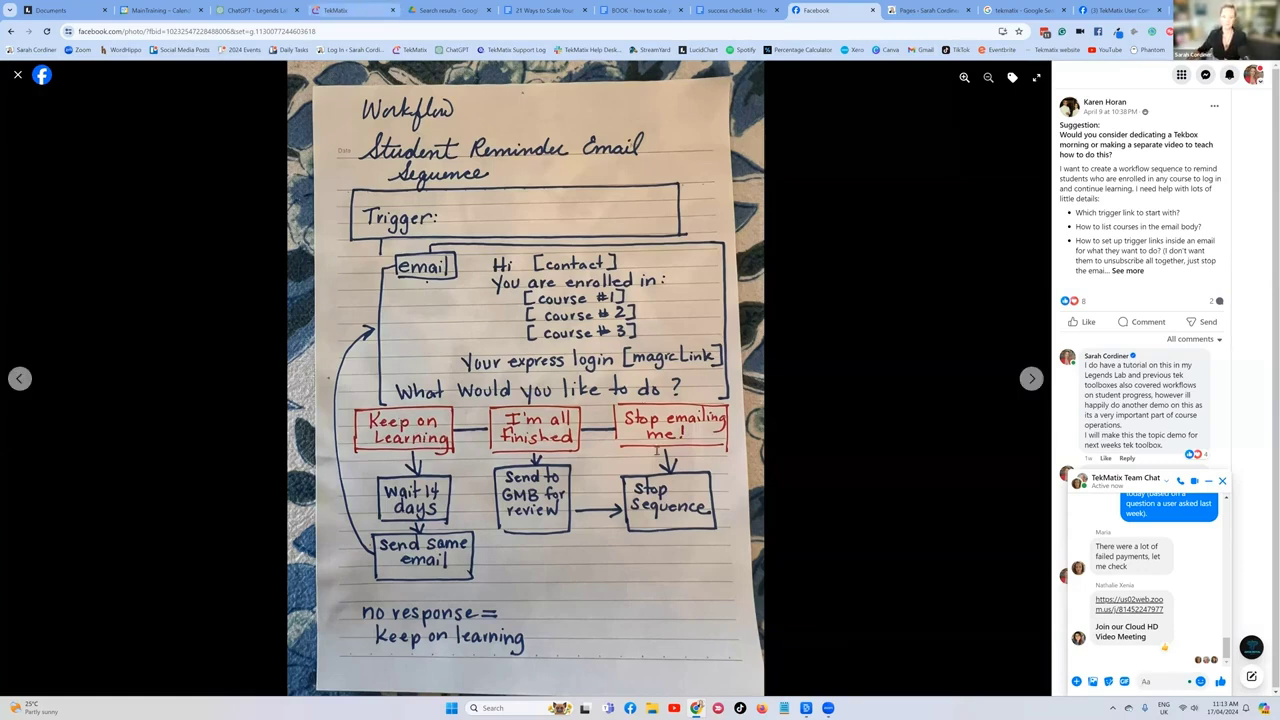
Add the line 'If you want to just keep learning. i will be in tough with you again soon.'
click(335, 10)
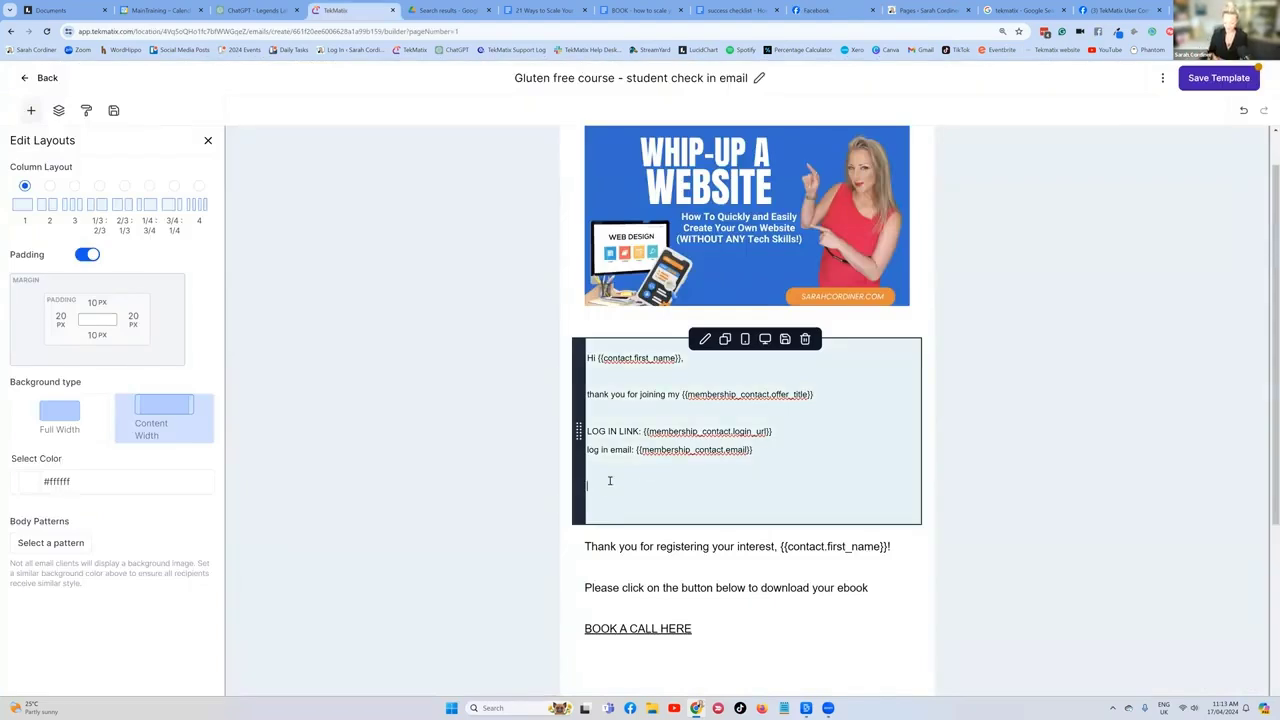
text(If you want to just keep learning.)
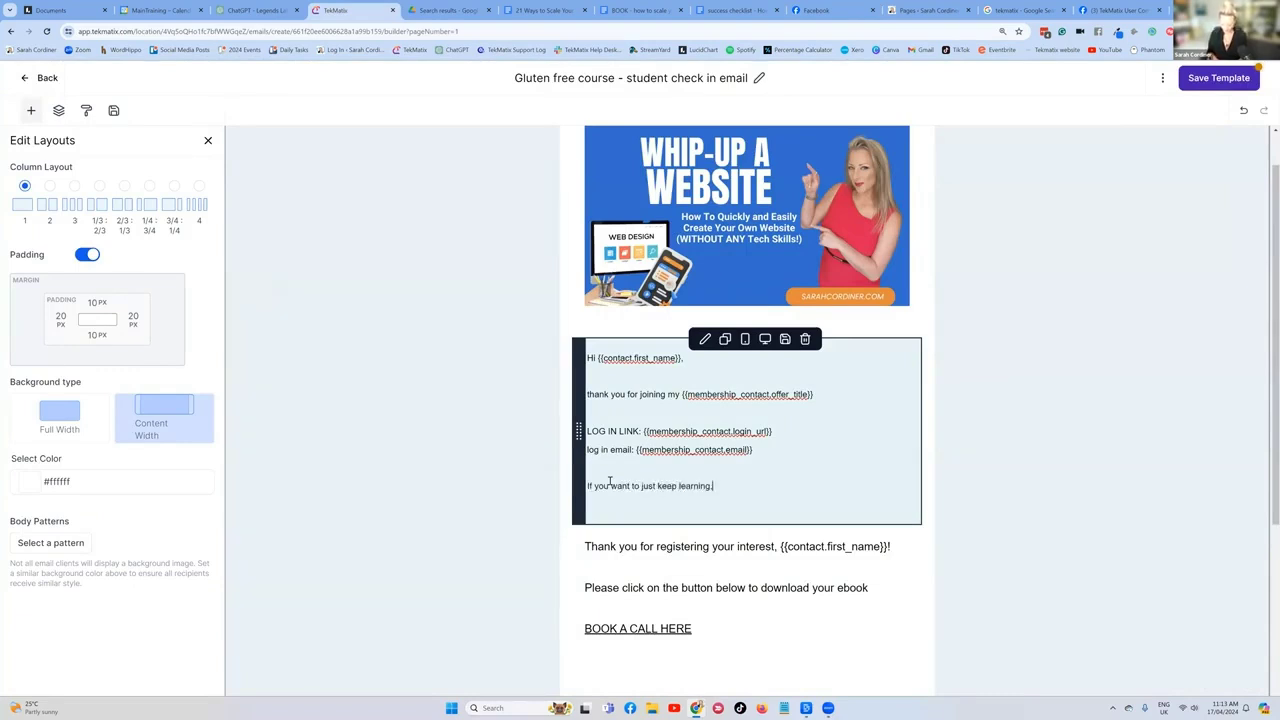
text( i will be in tough with you again )
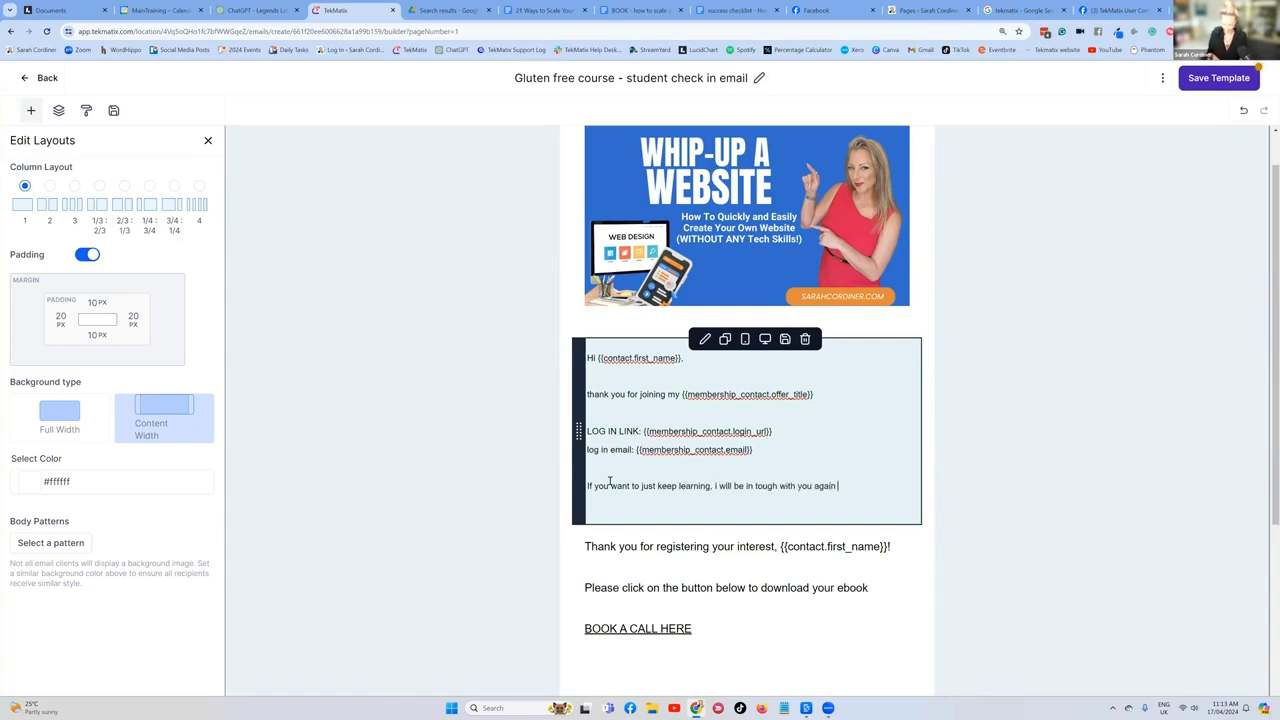
text(soon.)
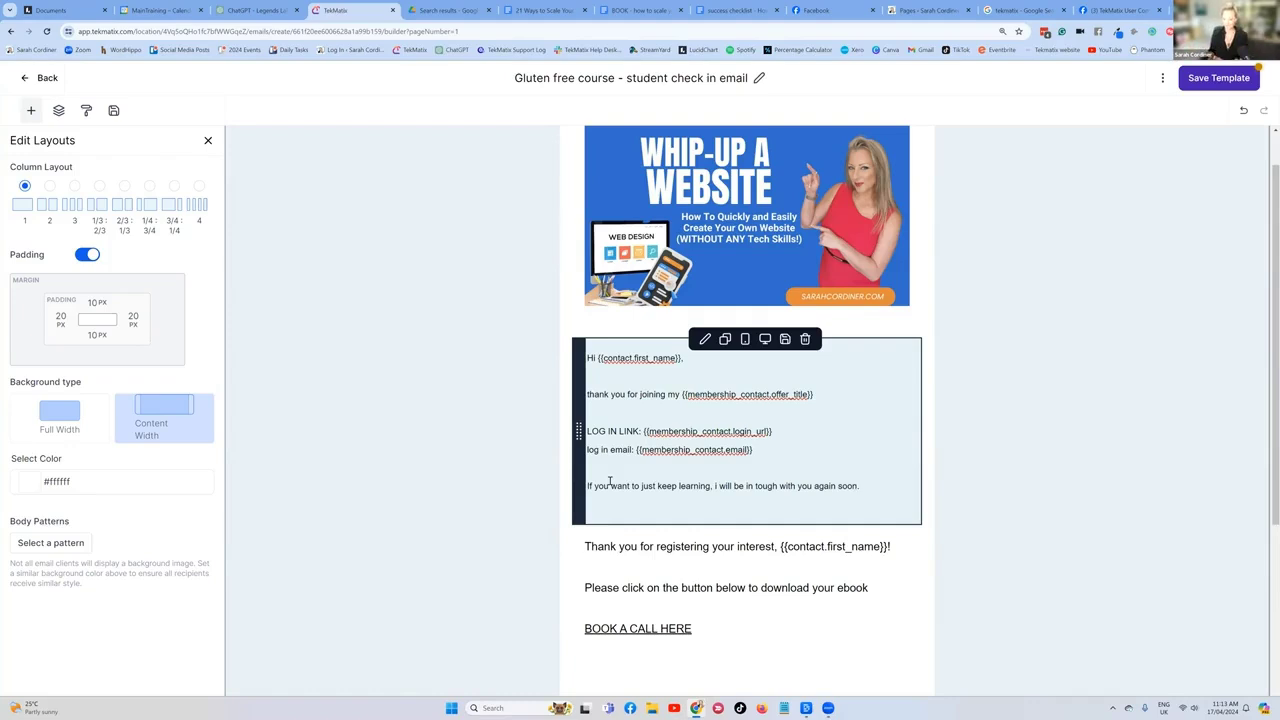
key(Return)
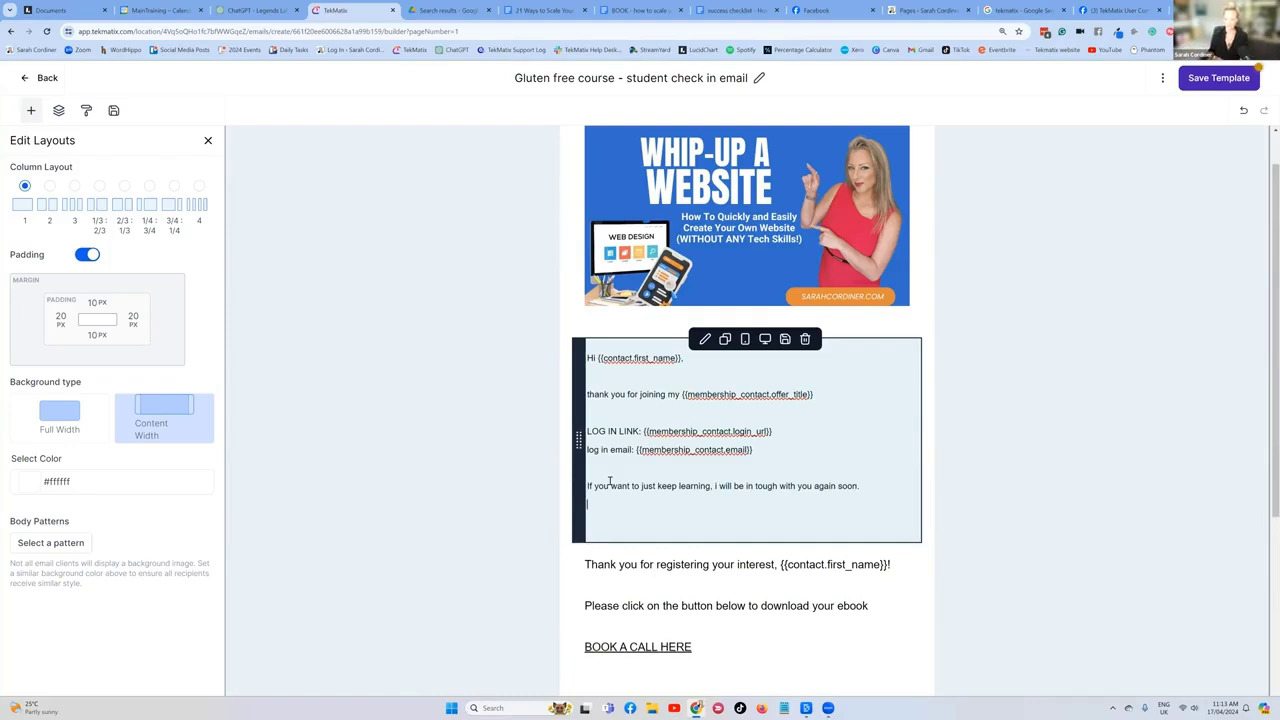
Add the 'Alternatively, if you have finished your course…' paragraph and the sign-off 'Love from me xx'
click(773, 486)
click(881, 487)
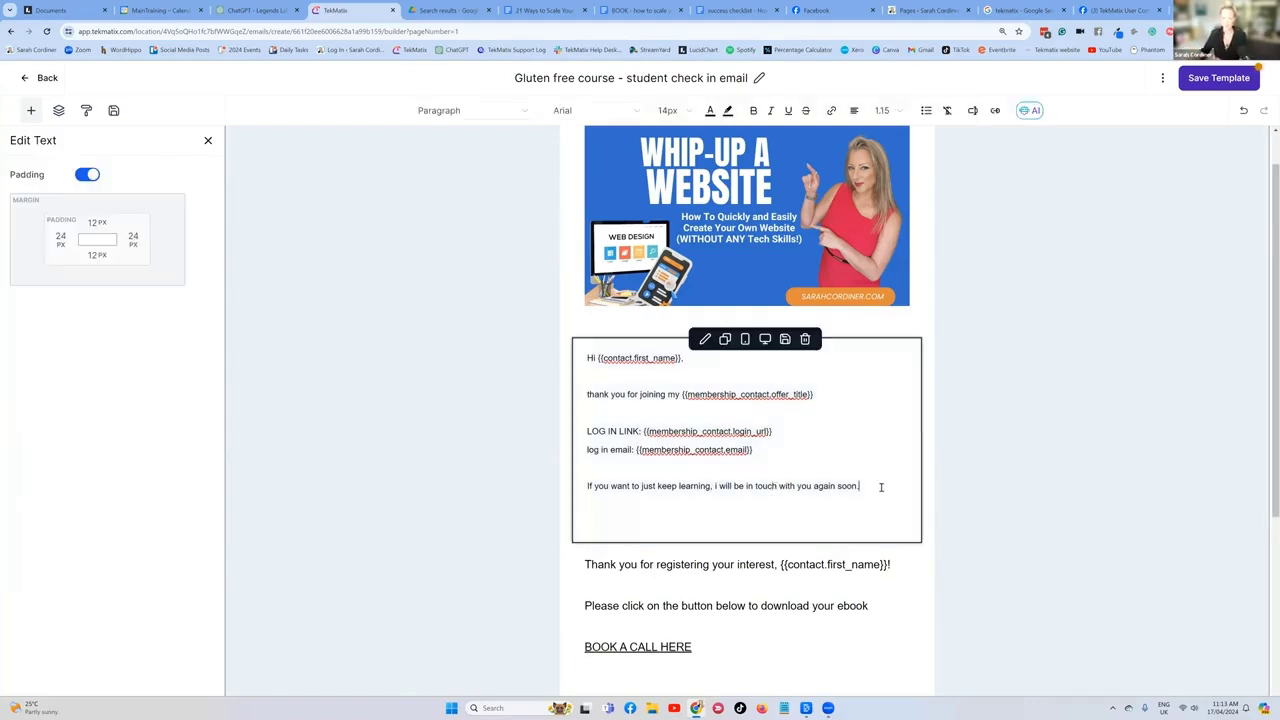
key(Return)
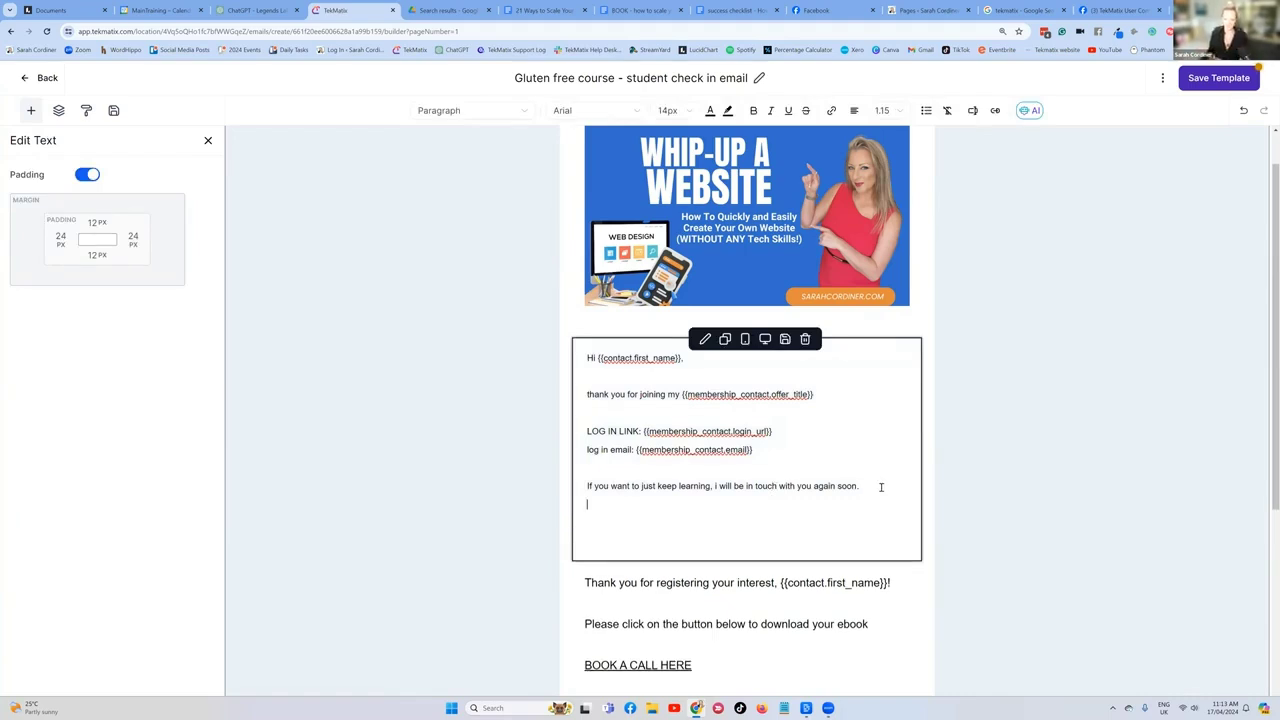
key(Return)
text(Alternatively, if)
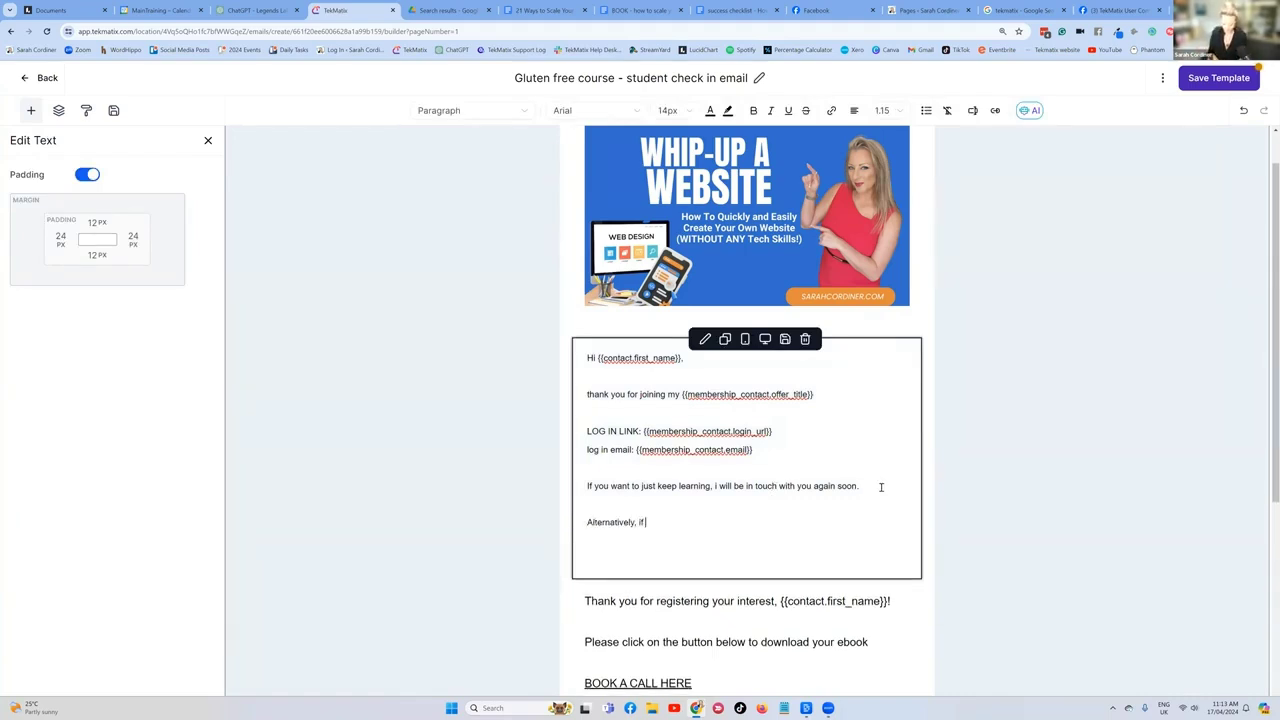
text( you have finished your course or )
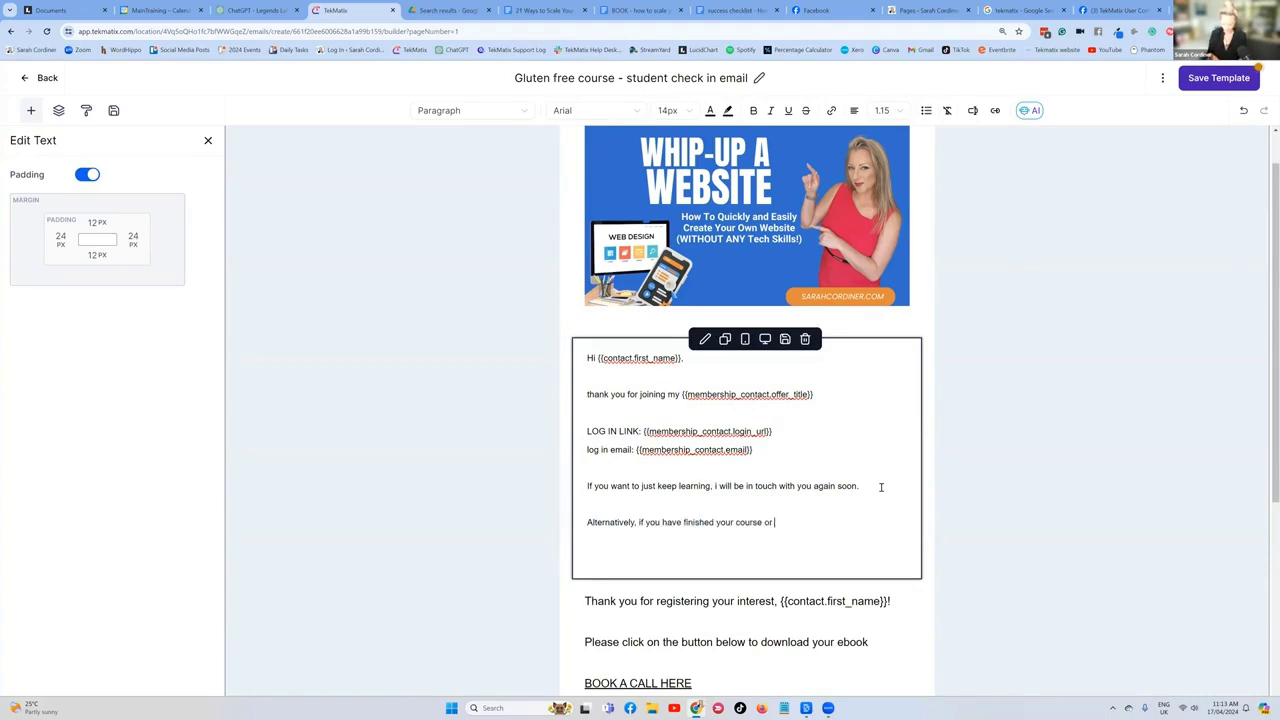
text(if you'd like to stop getting reminders about this)
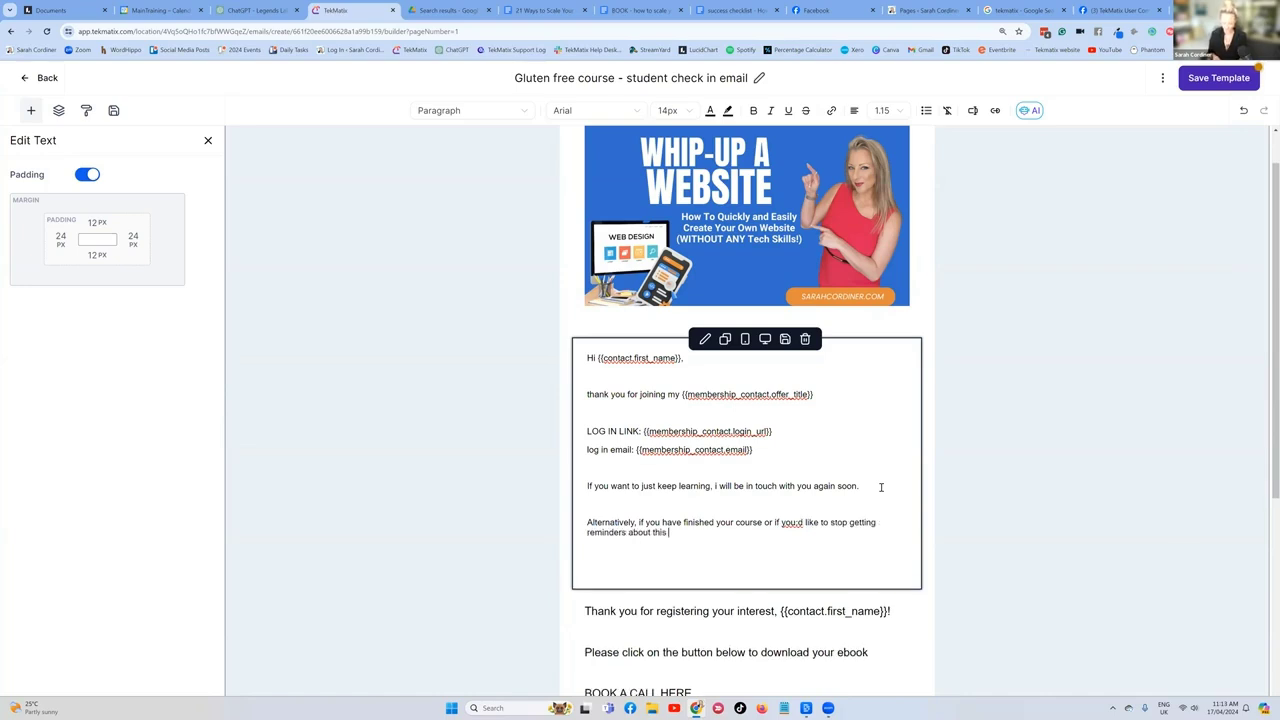
text( course. then please hit one o)
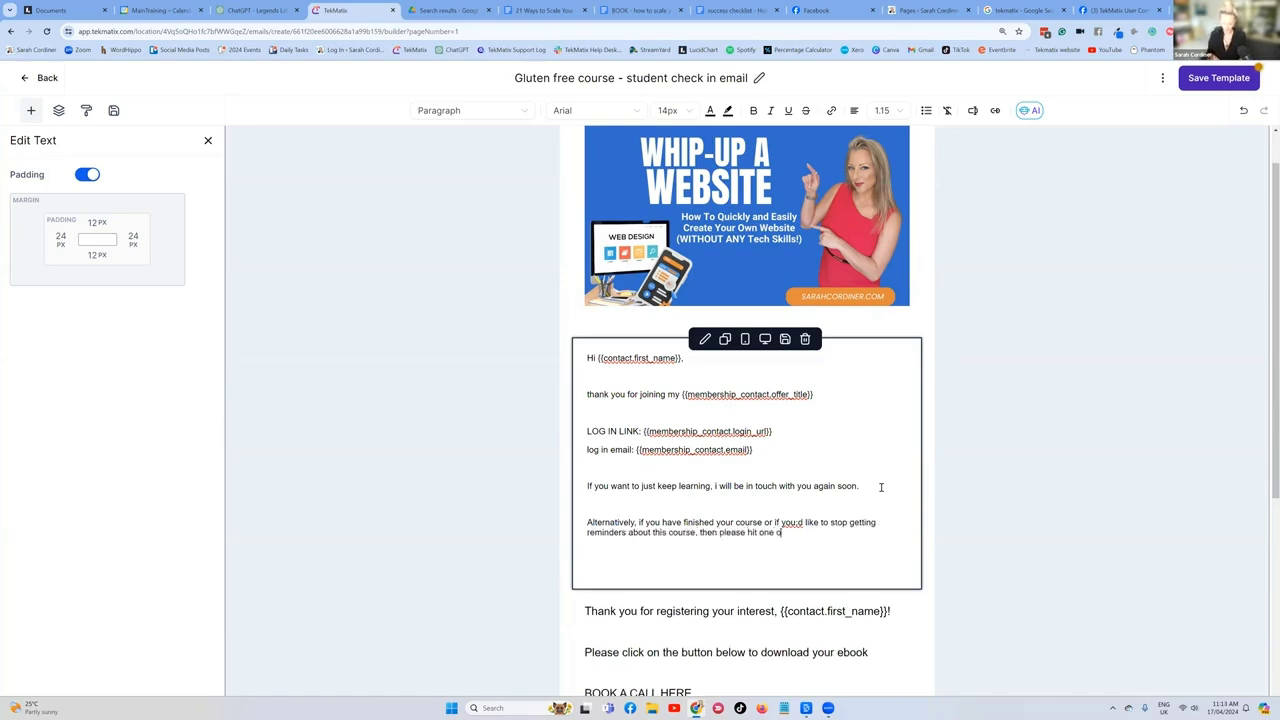
text(f the potions nelow...)
key(Return)
key(Return)
text(Love from me xx)
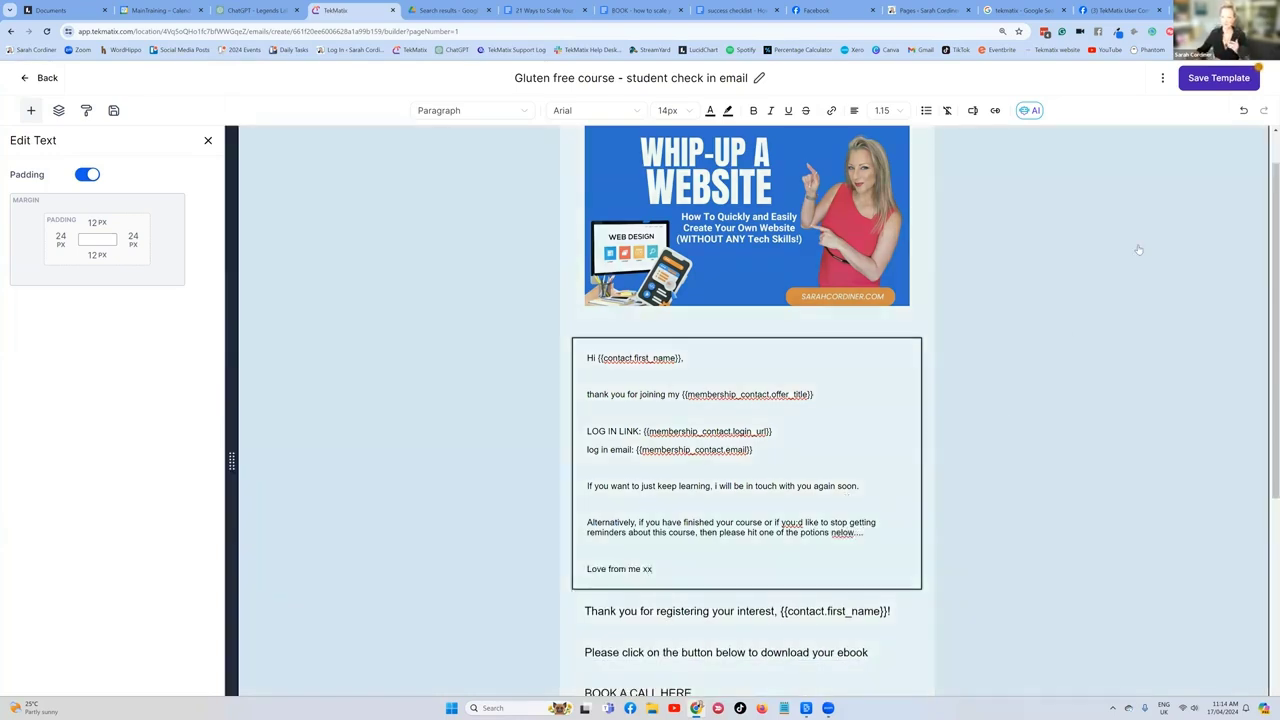
Save the template and delete the 'Thank you for registering' block with its ebook and call lines
click(1138, 249)
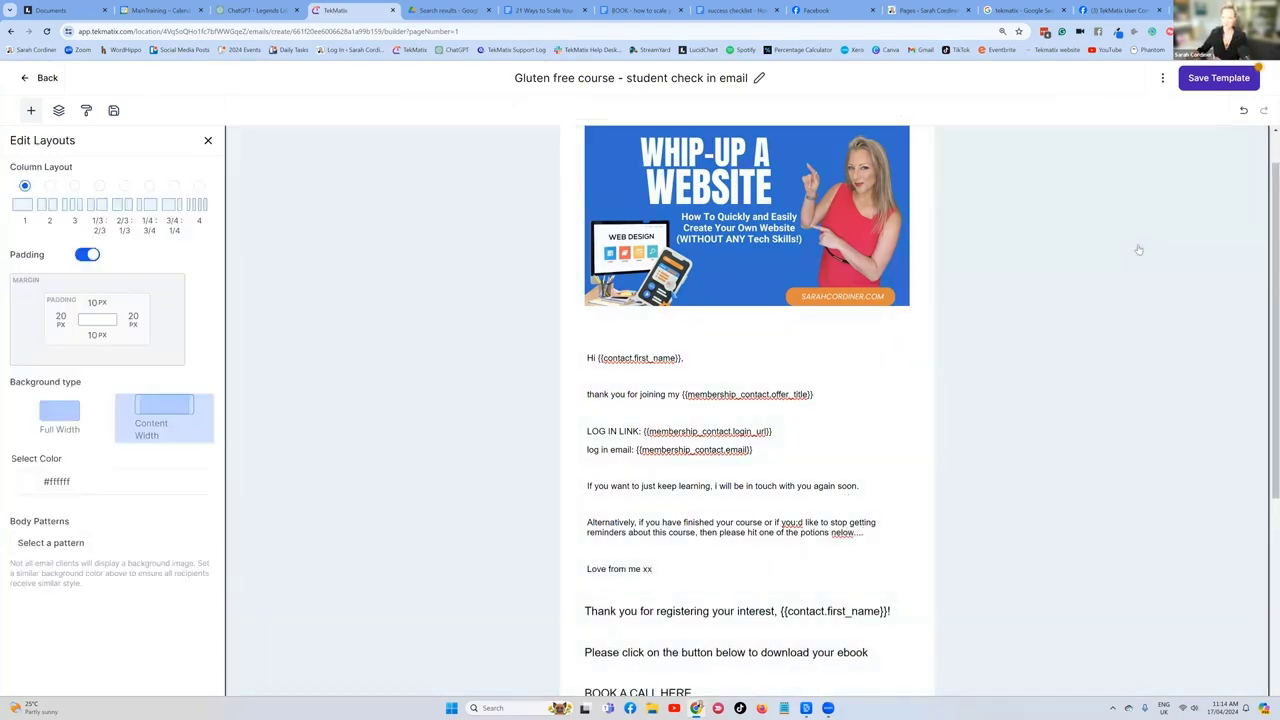
click(1218, 77)
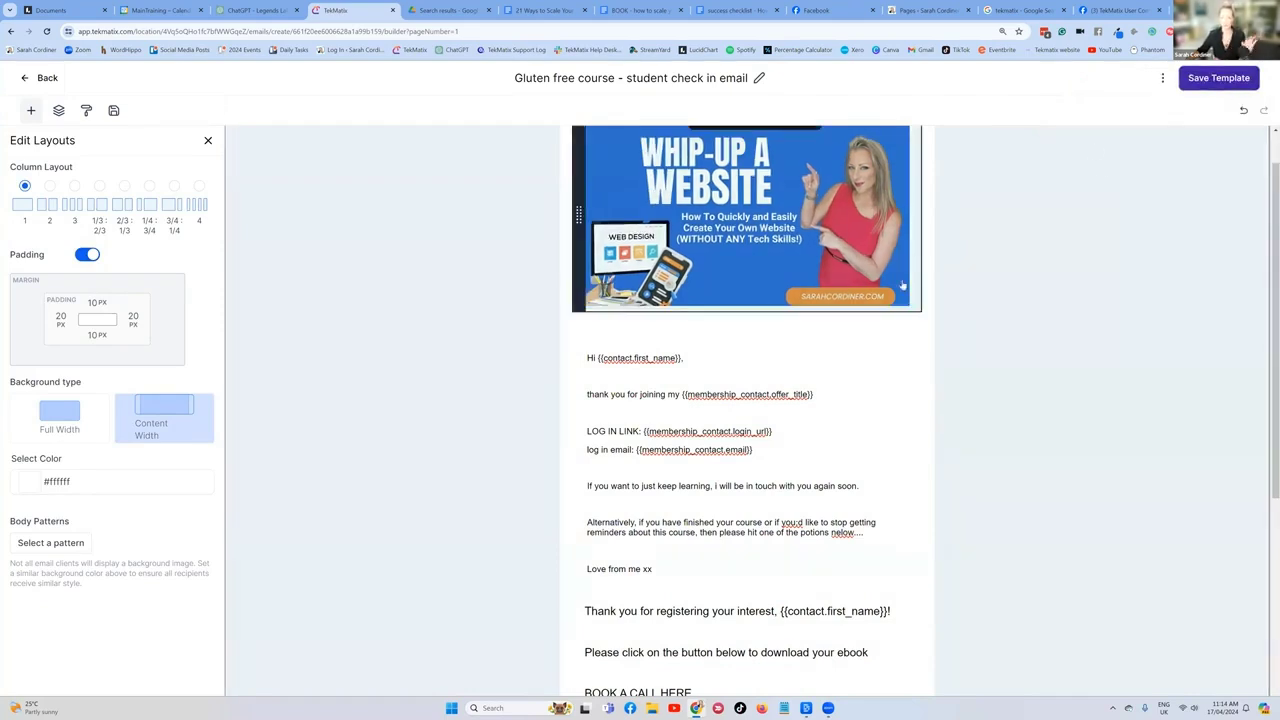
scroll(902, 285, down, 2)
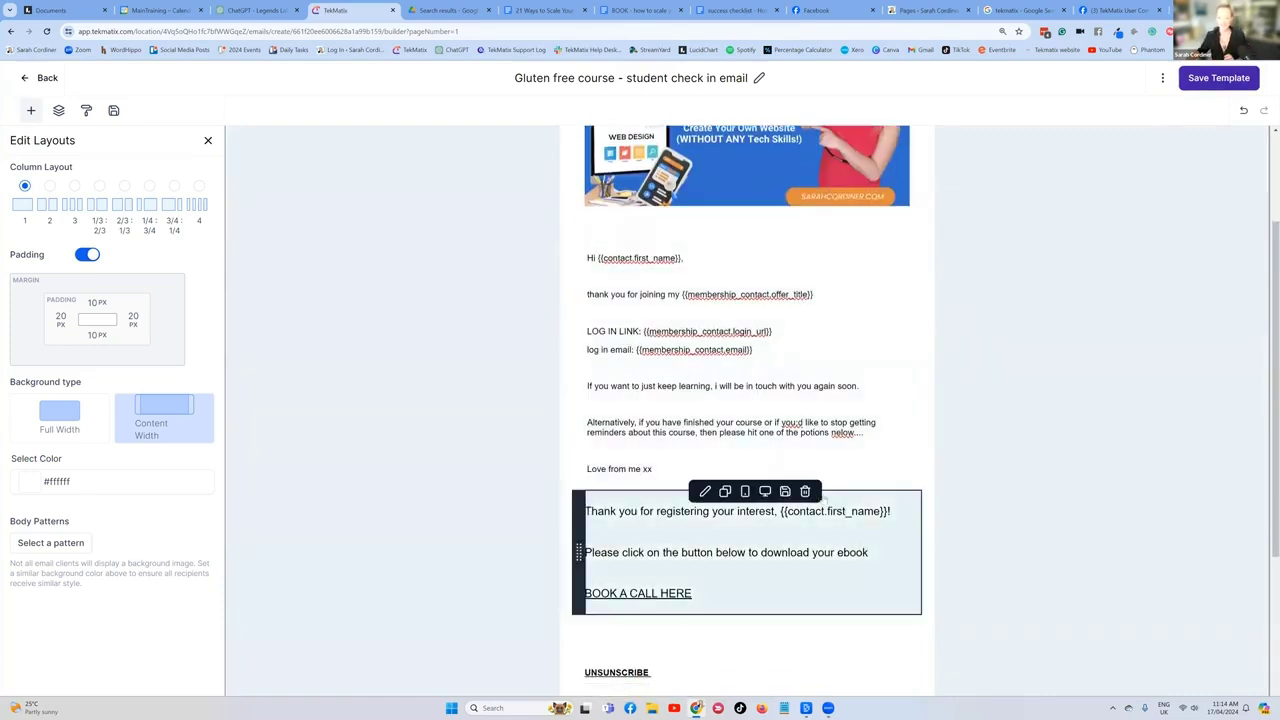
click(805, 492)
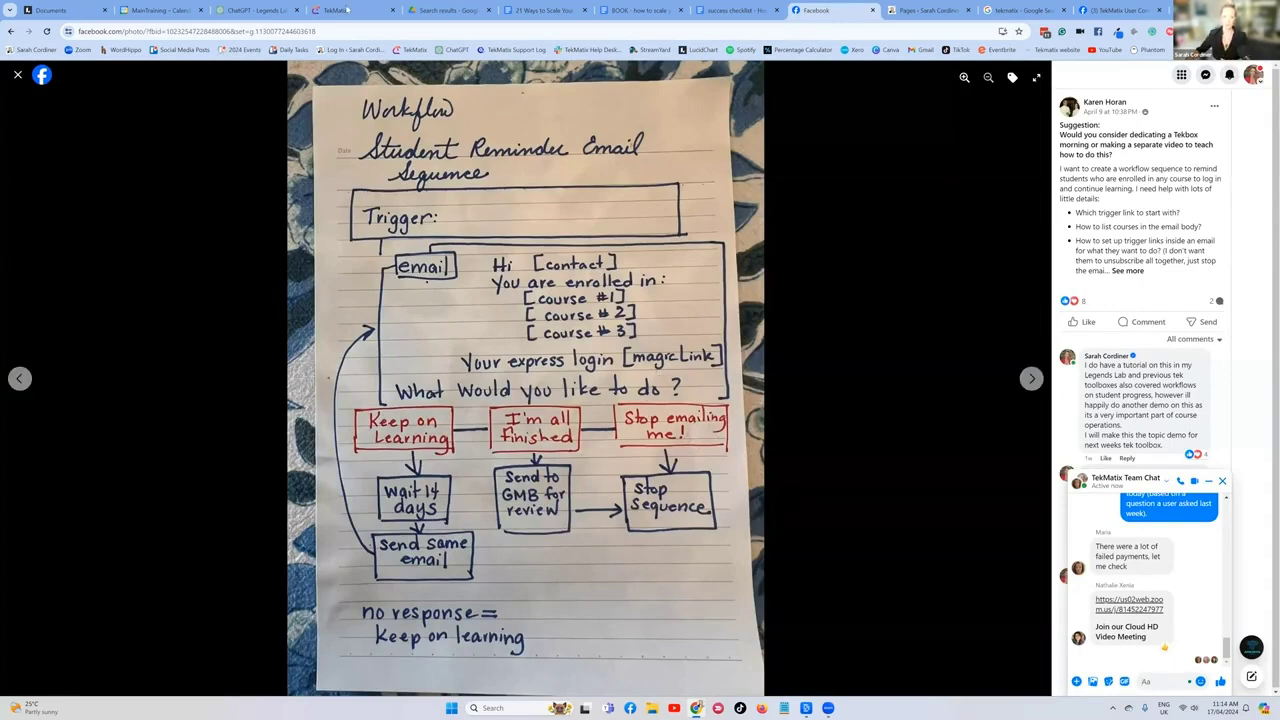
key(ctrl+4)
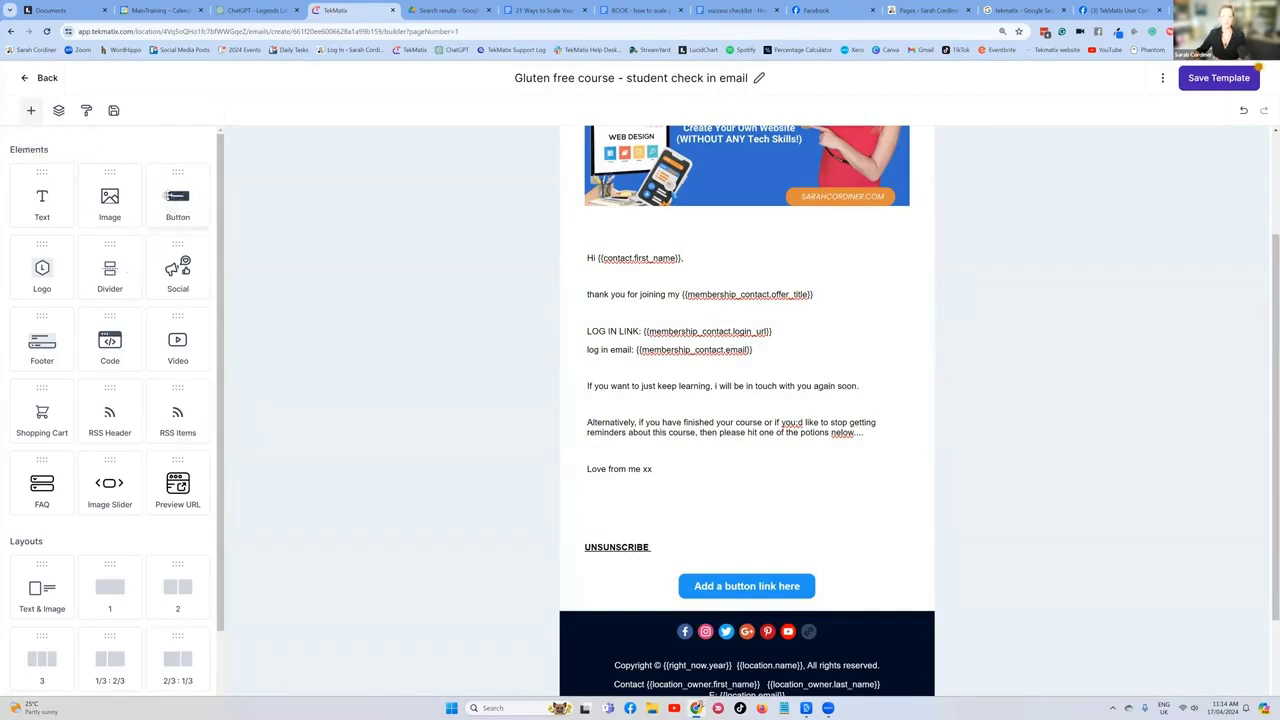
Drag a Button element onto the canvas just below the 'Love from me xx' sign-off
drag(178, 200, 648, 495)
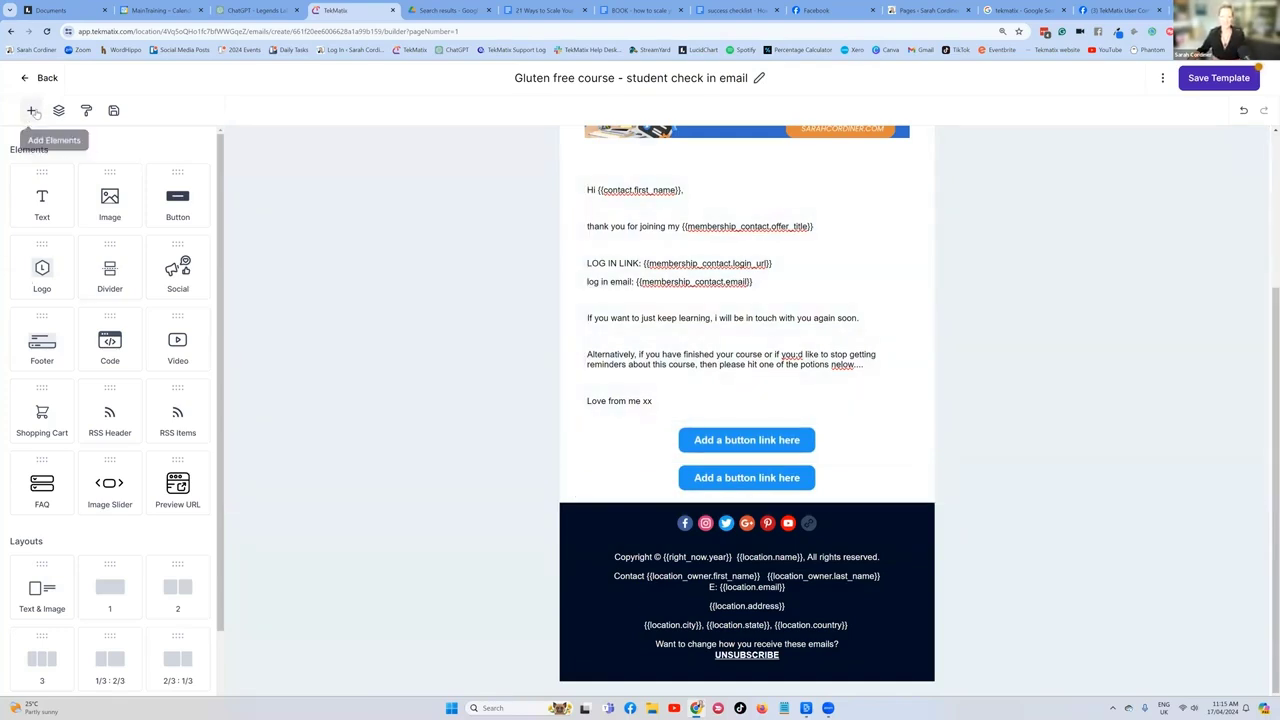
scroll(121, 258, down, 1)
scroll(121, 258, down, 1)
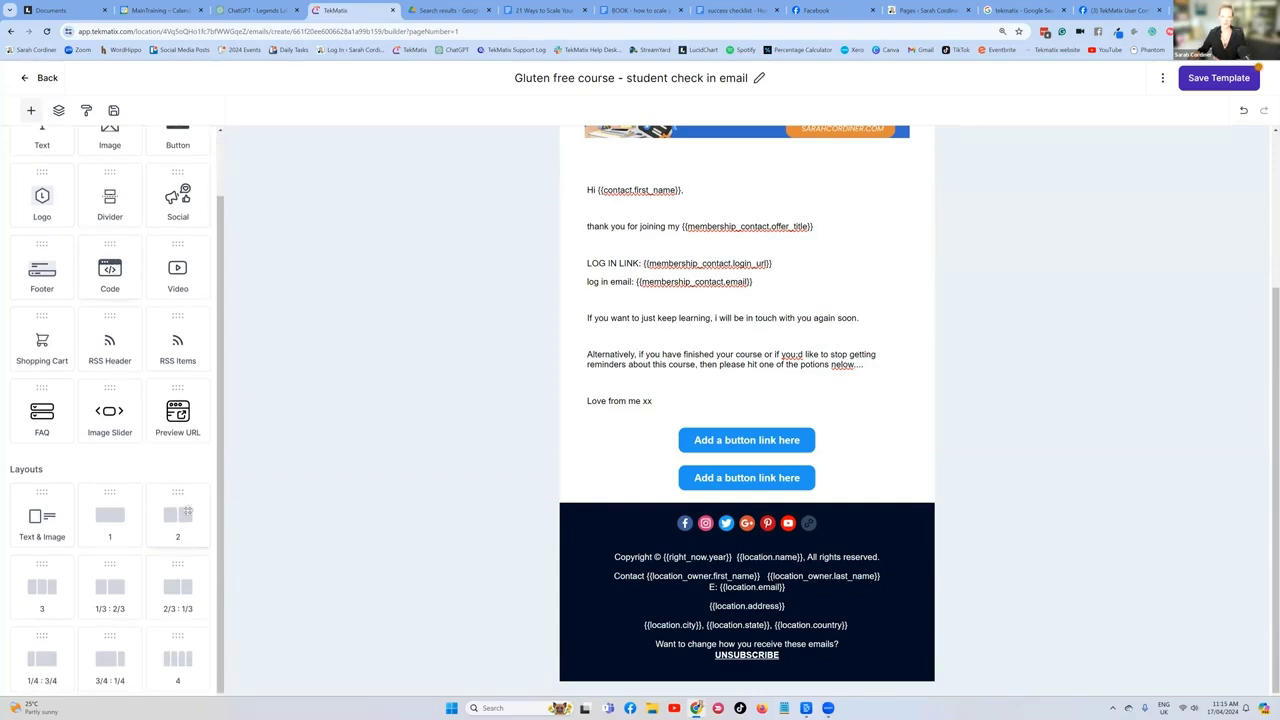
Insert a '2' column row above the footer and move one button into each column
drag(172, 517, 678, 517)
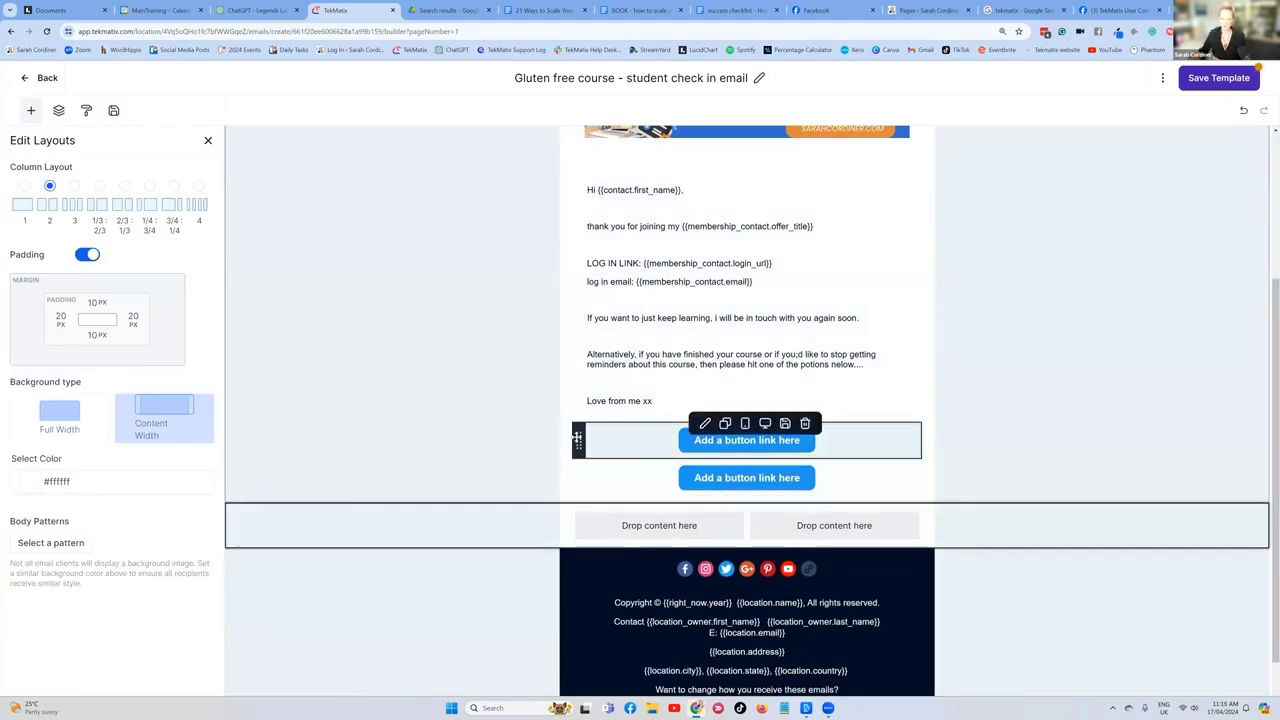
drag(594, 476, 612, 520)
drag(685, 455, 792, 480)
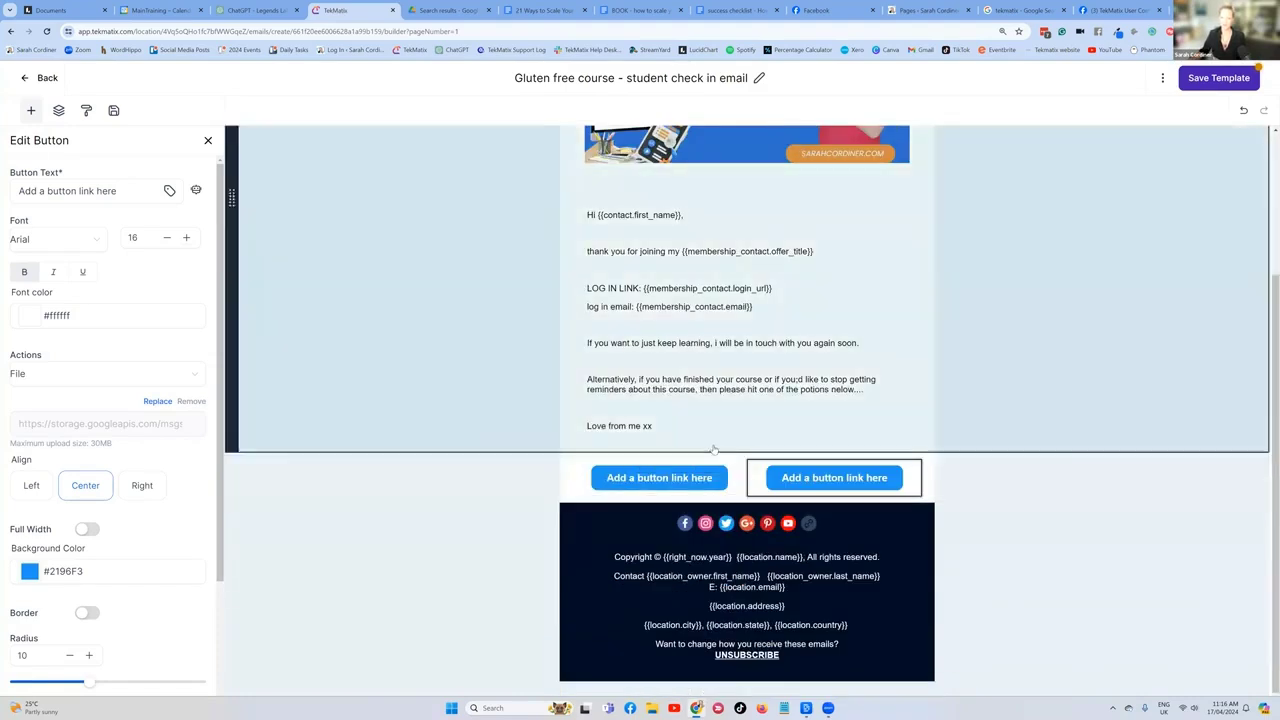
Relabel the buttons 'I've finished my course!' and 'Please stop the course reminders'
click(668, 478)
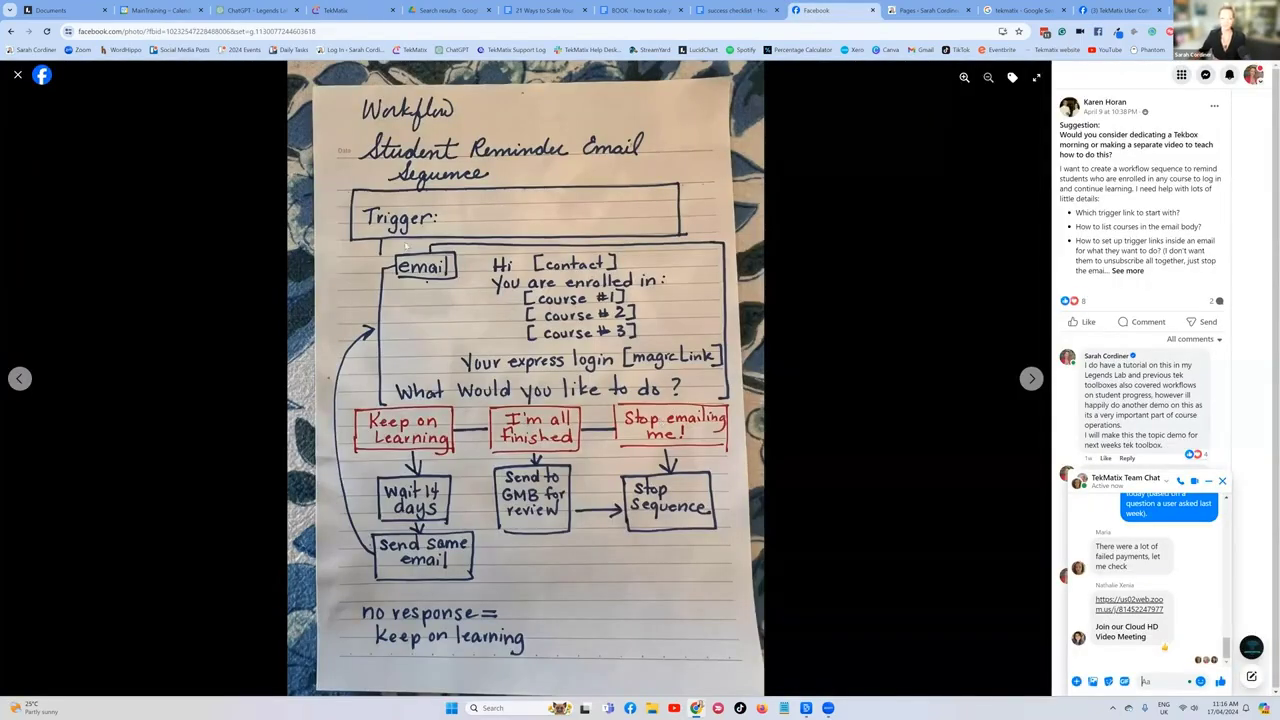
click(340, 10)
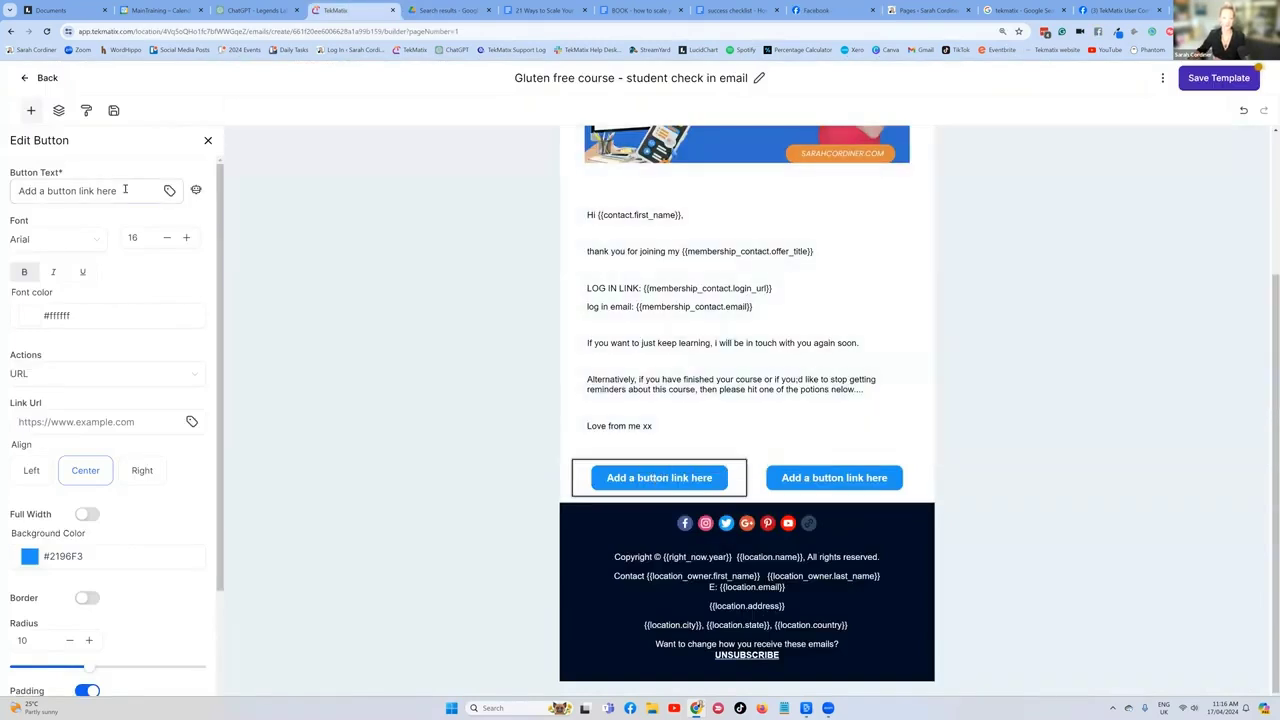
drag(118, 190, 14, 190)
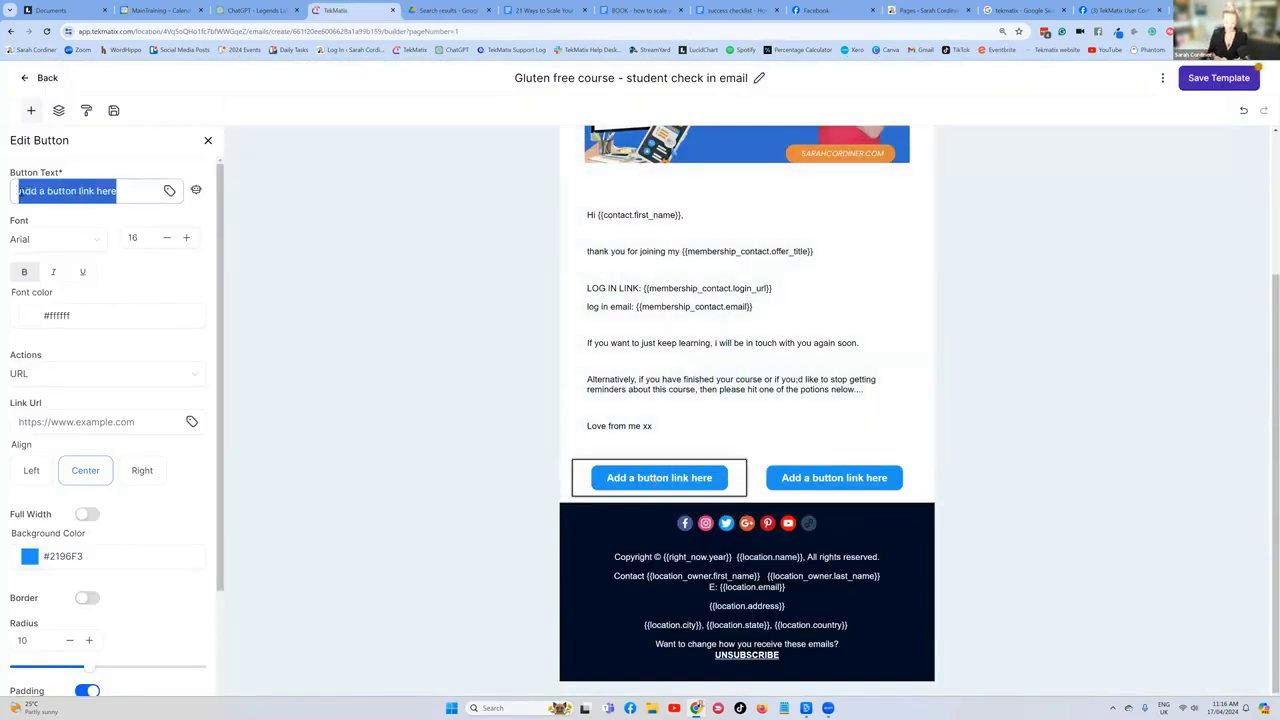
text(I')
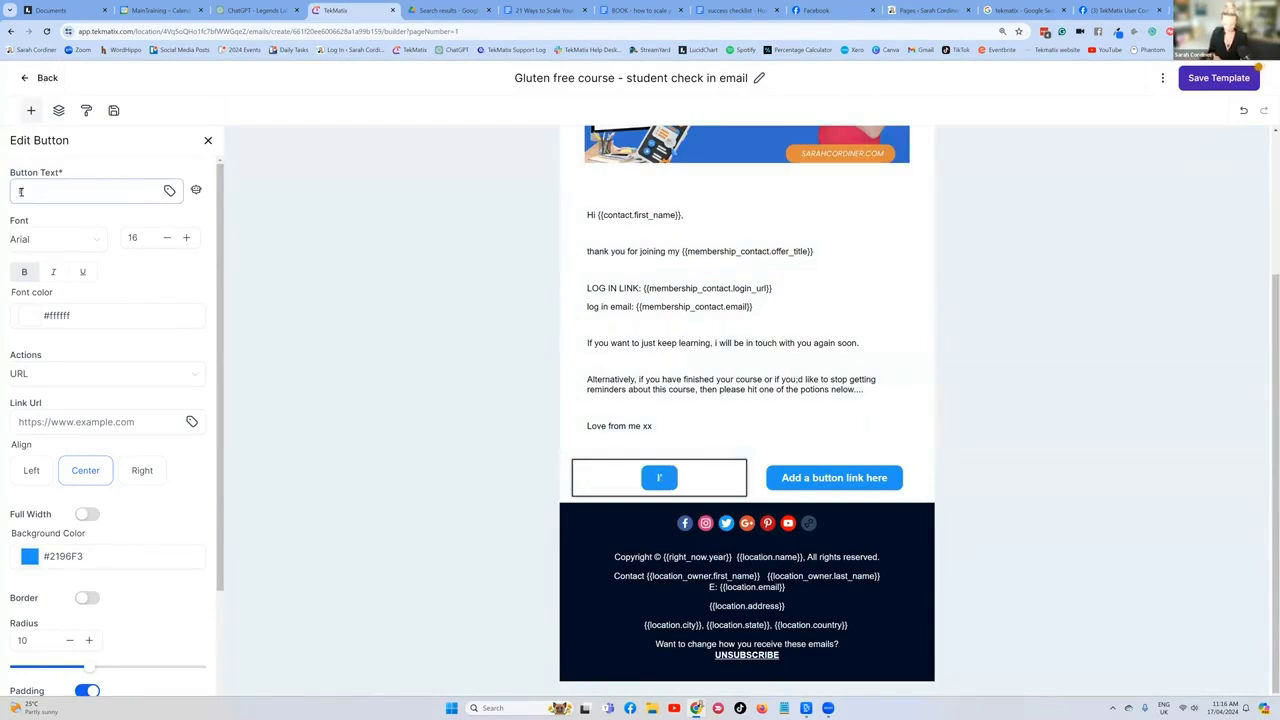
text(ve finished my )
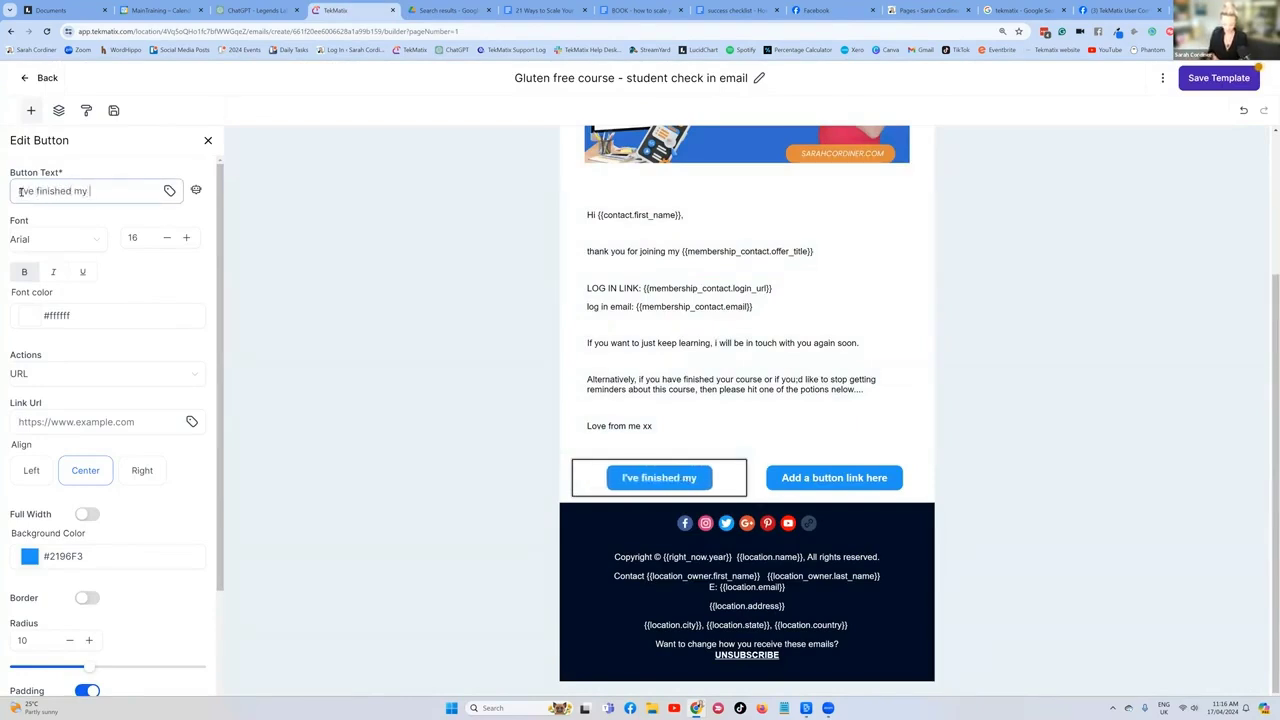
text(course!)
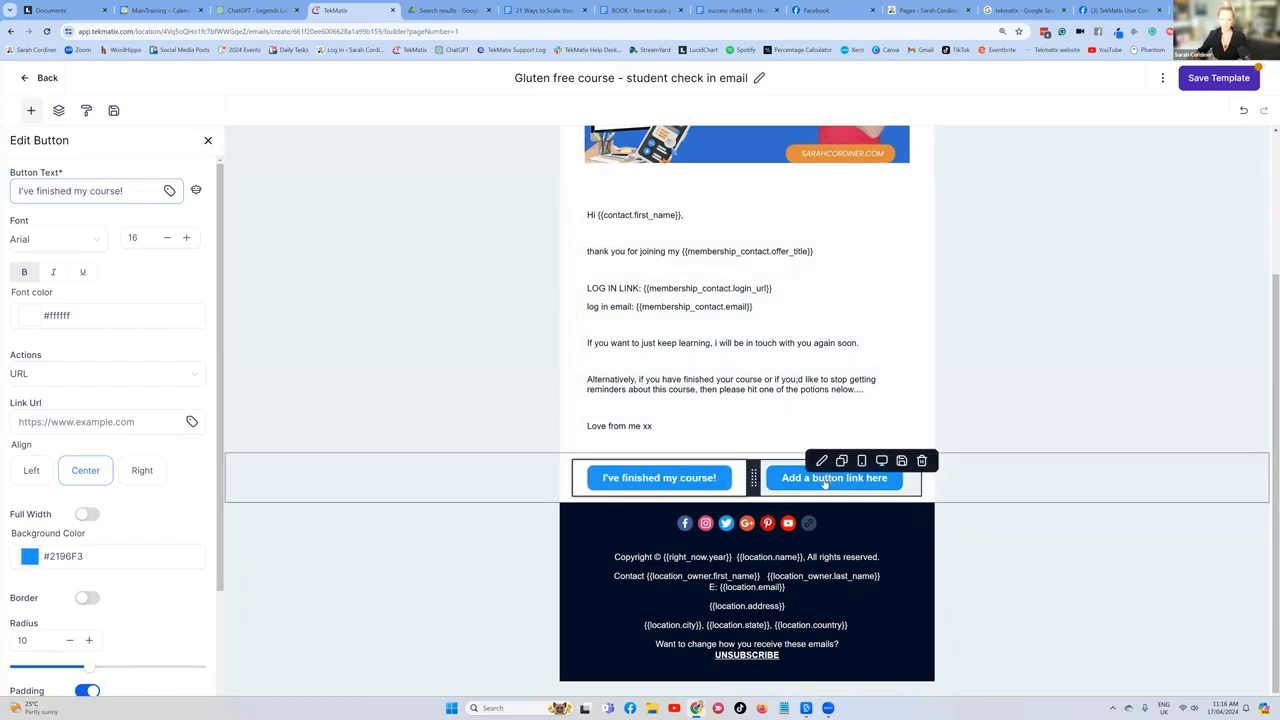
click(826, 481)
drag(117, 191, 20, 190)
text(Please stop the course reminders)
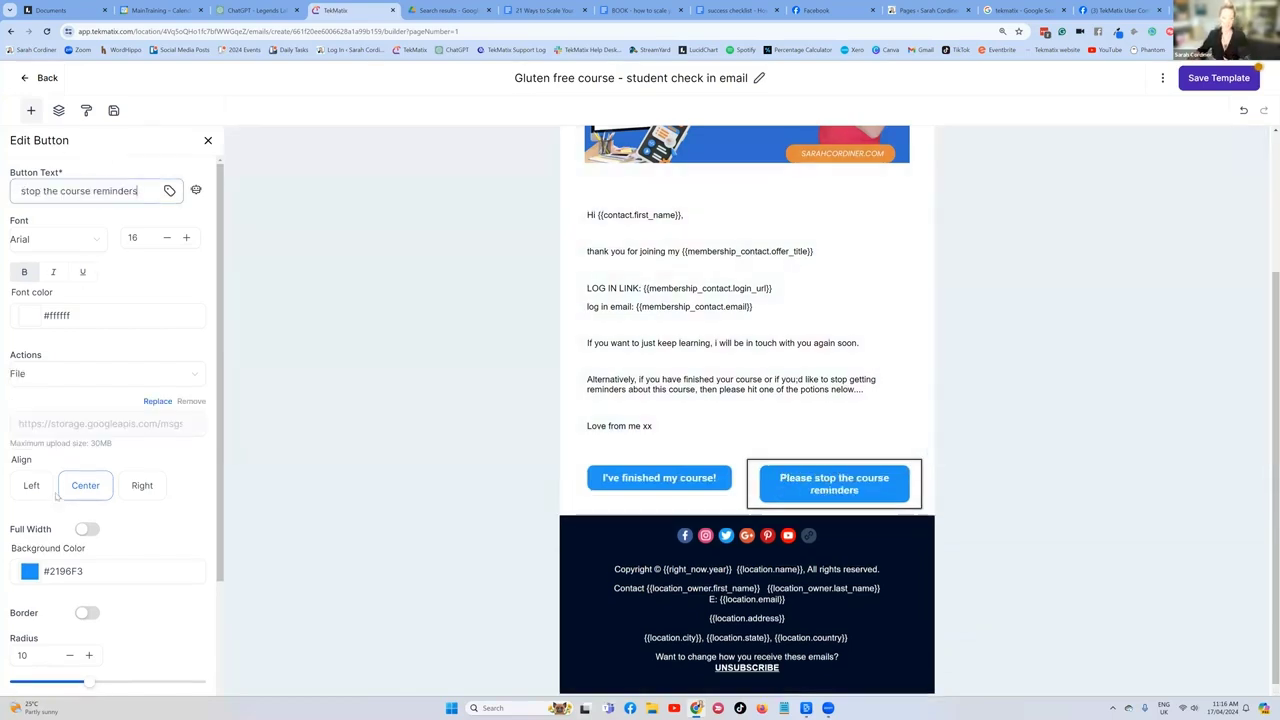
Set both buttons' background colour to pink and save the template
scroll(55, 509, down, 3)
click(110, 425)
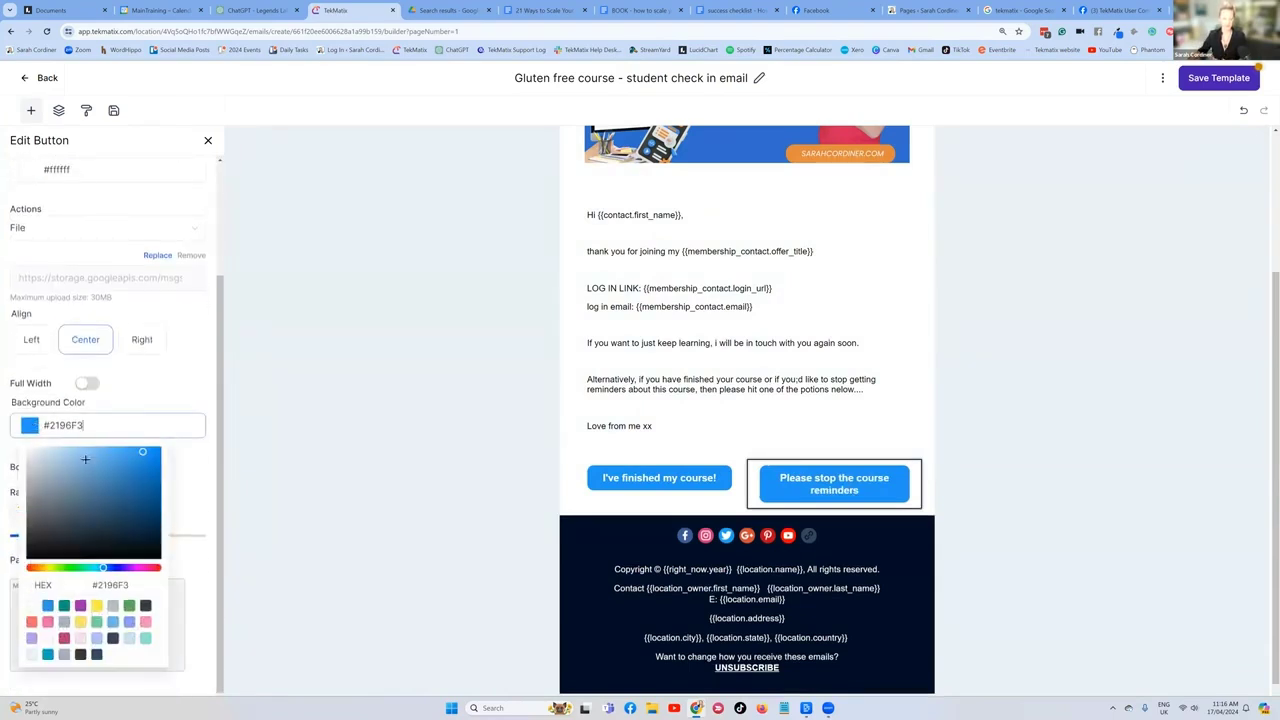
click(141, 568)
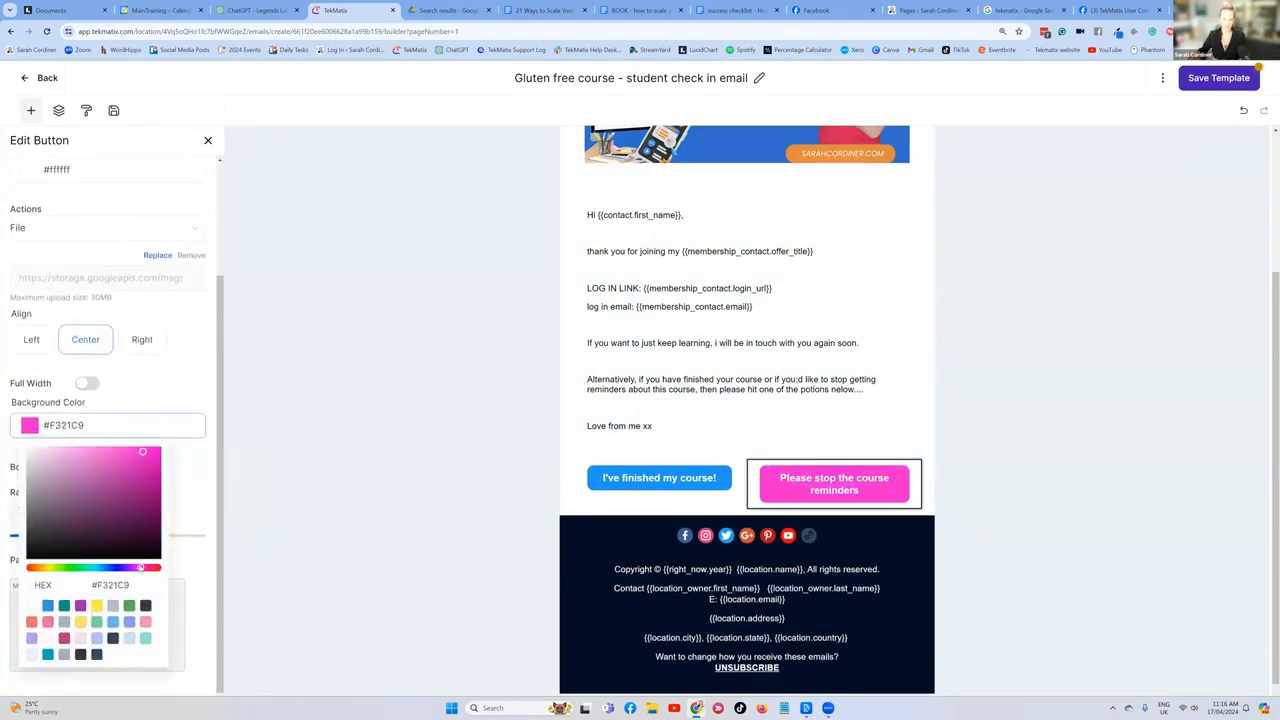
click(640, 480)
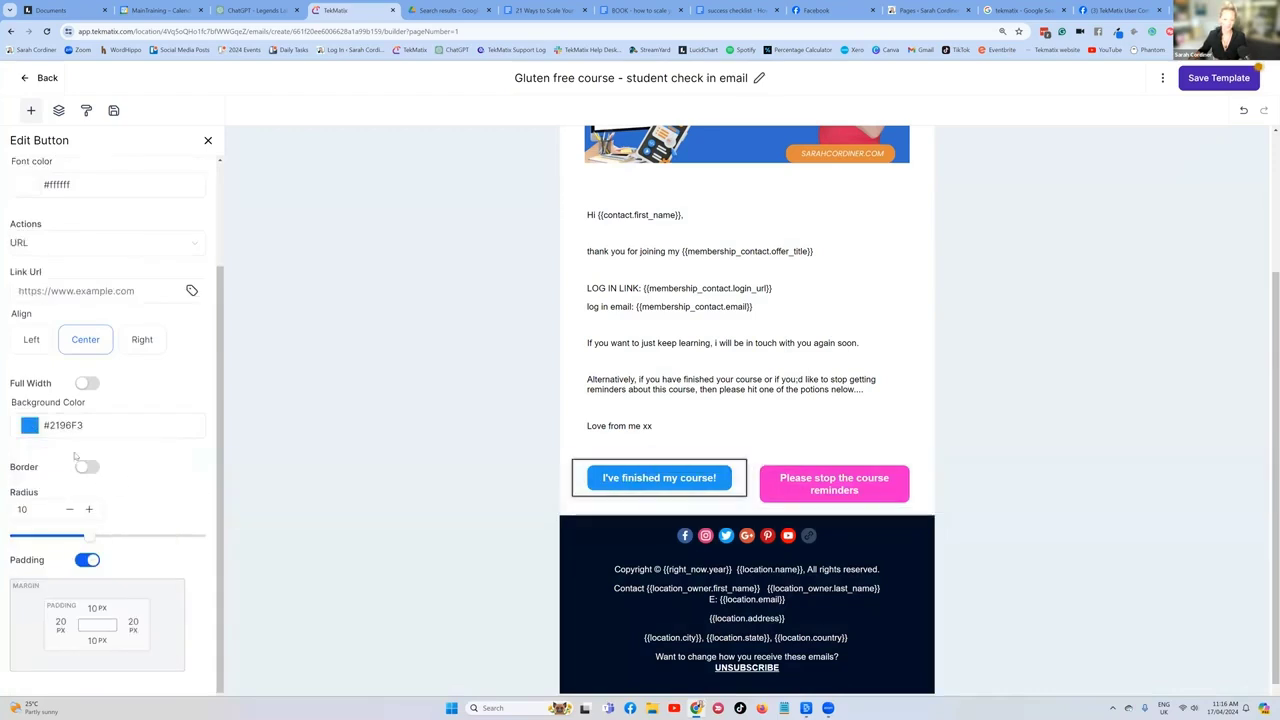
click(110, 425)
click(146, 568)
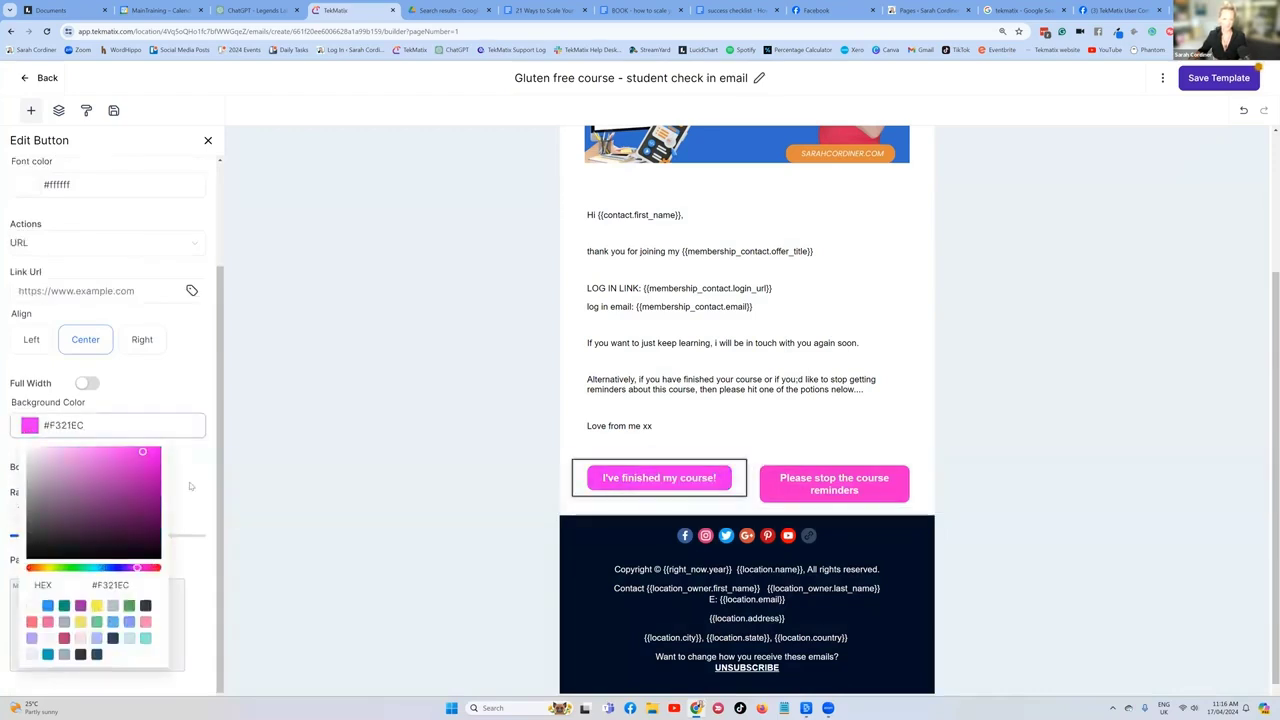
click(369, 468)
key(ctrl+s)
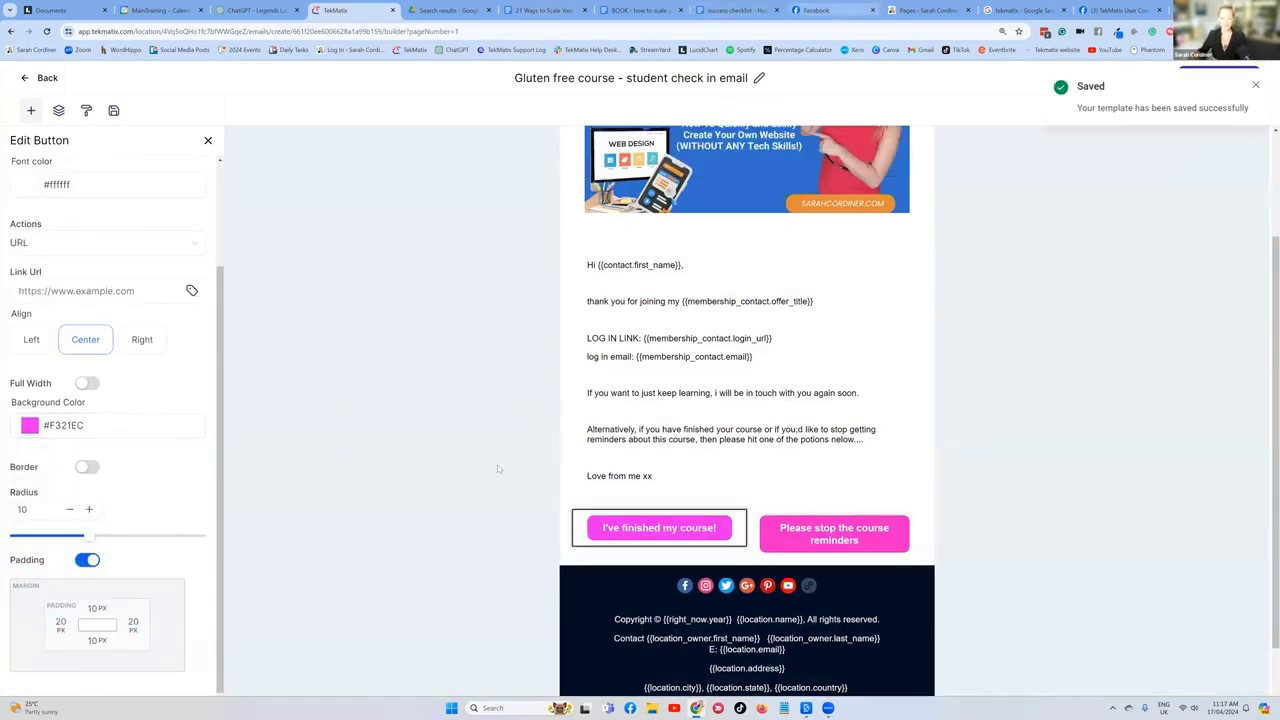
Copy the review link from Get more reviews on the TekMatix profile's 11 Google reviews
click(816, 10)
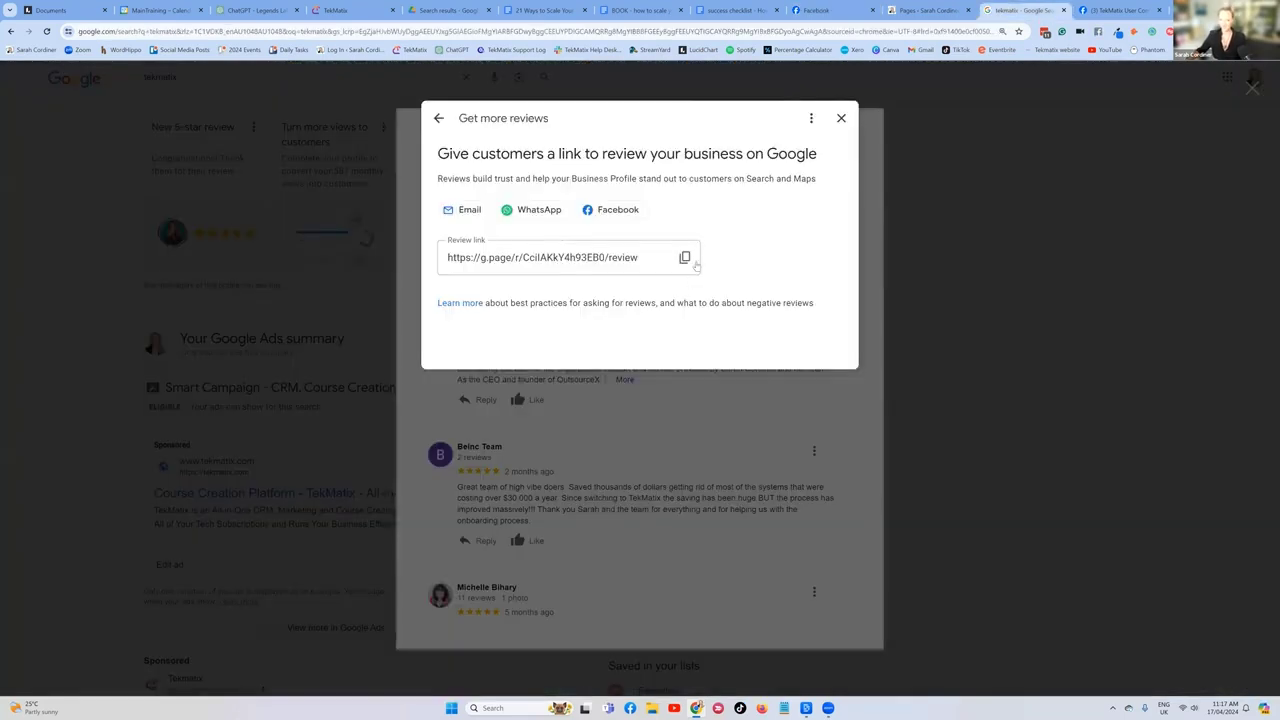
click(687, 259)
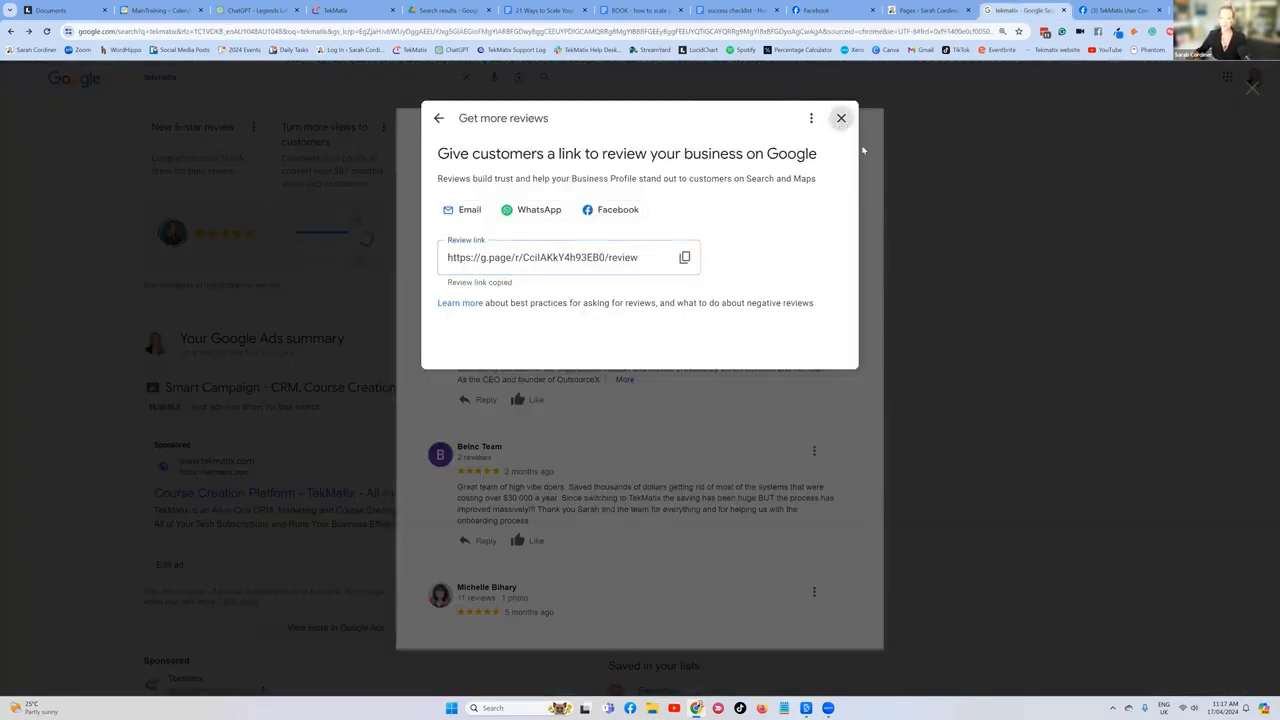
click(1252, 89)
key(Escape)
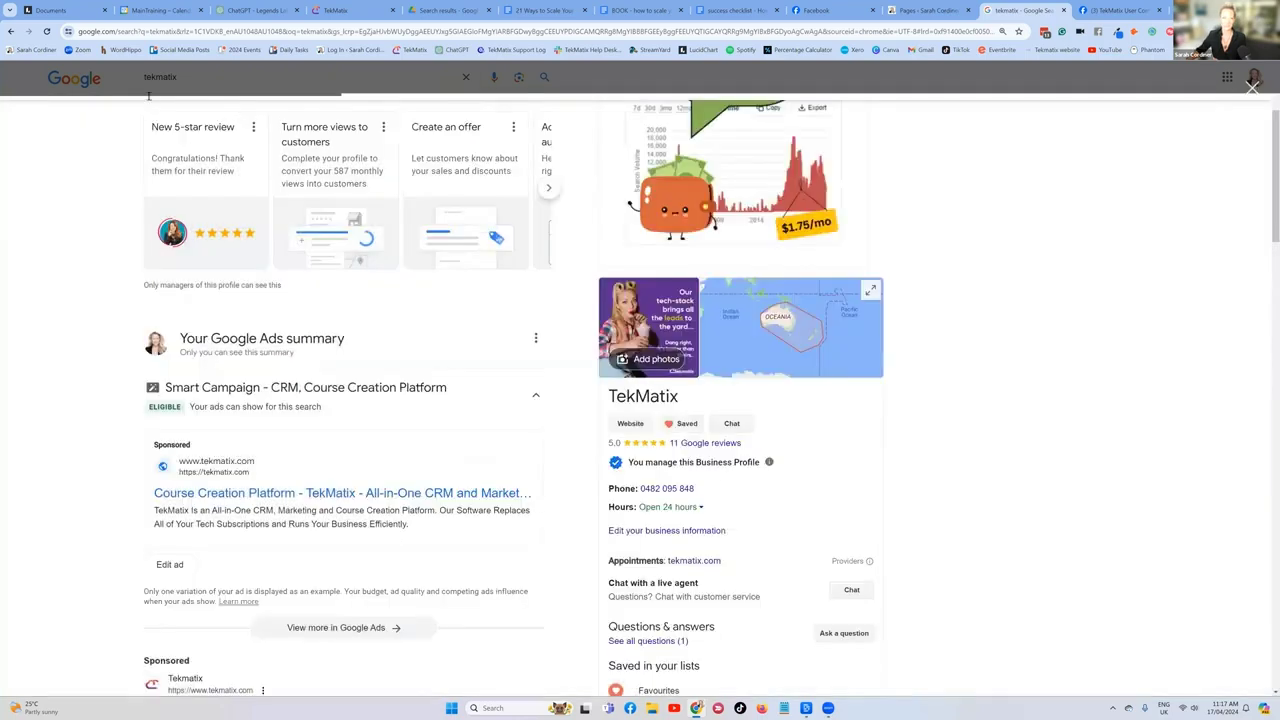
scroll(206, 90, up, 2)
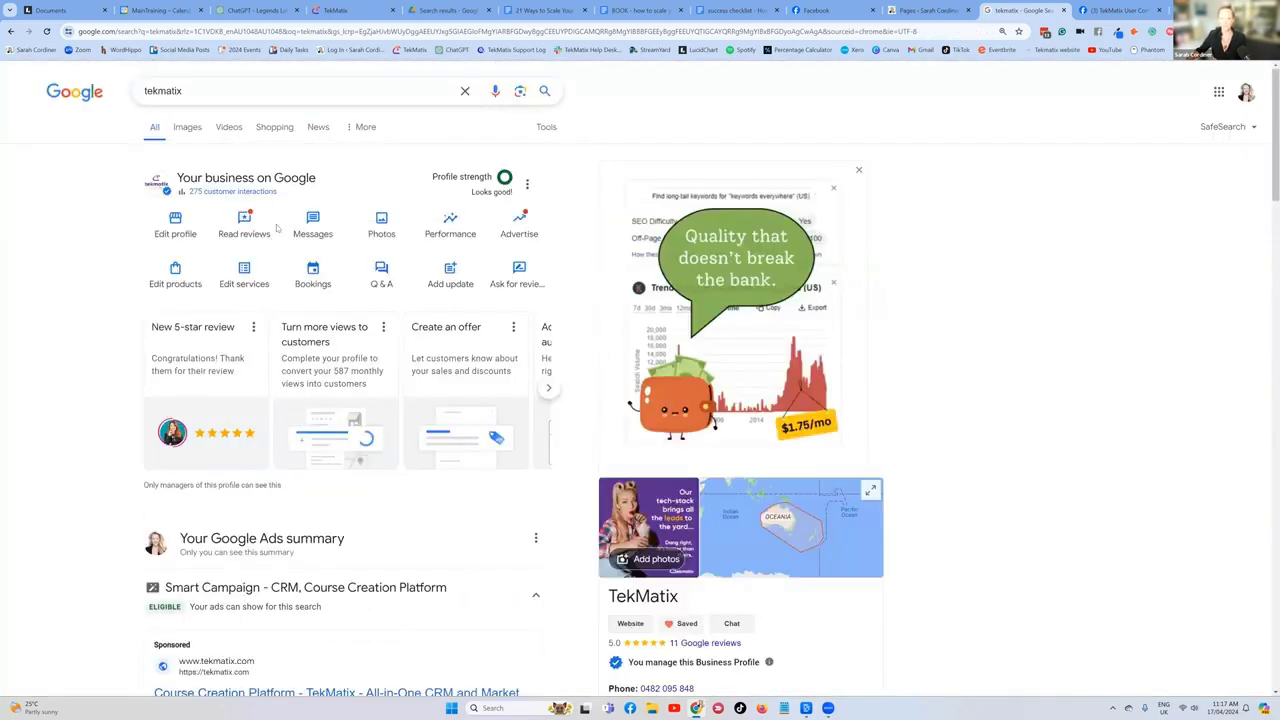
scroll(628, 405, down, 3)
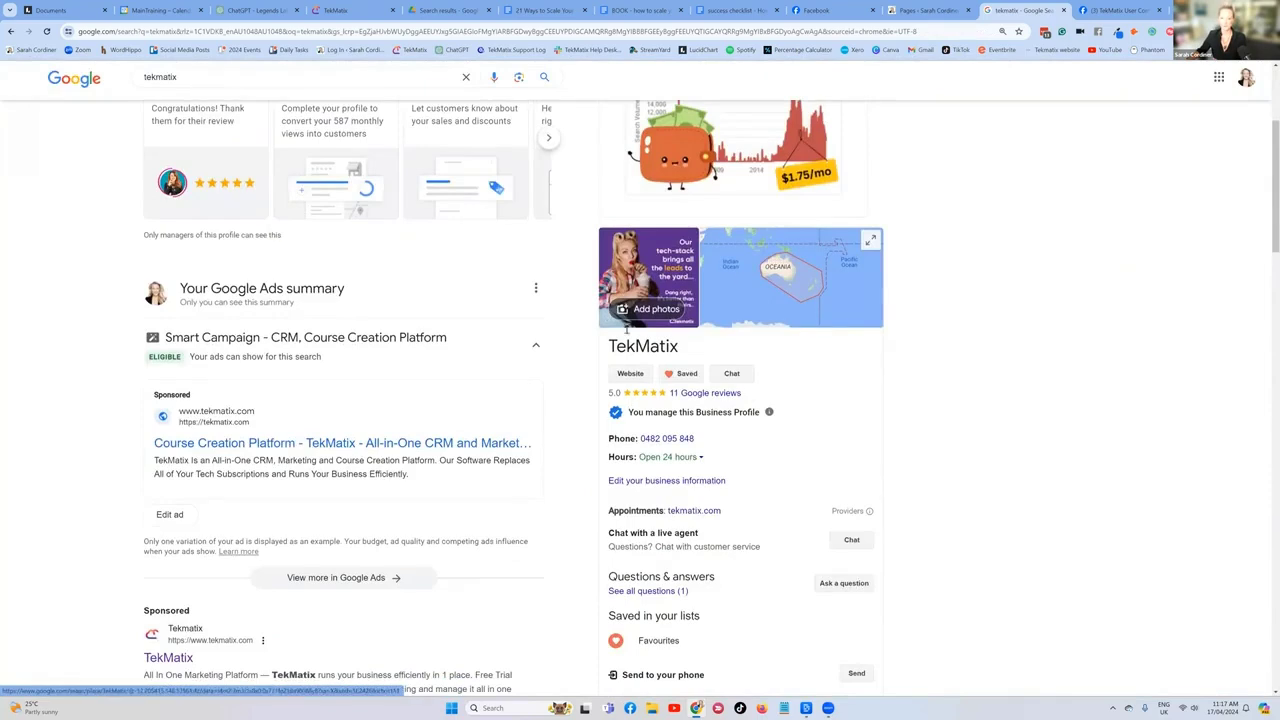
scroll(714, 395, down, 1)
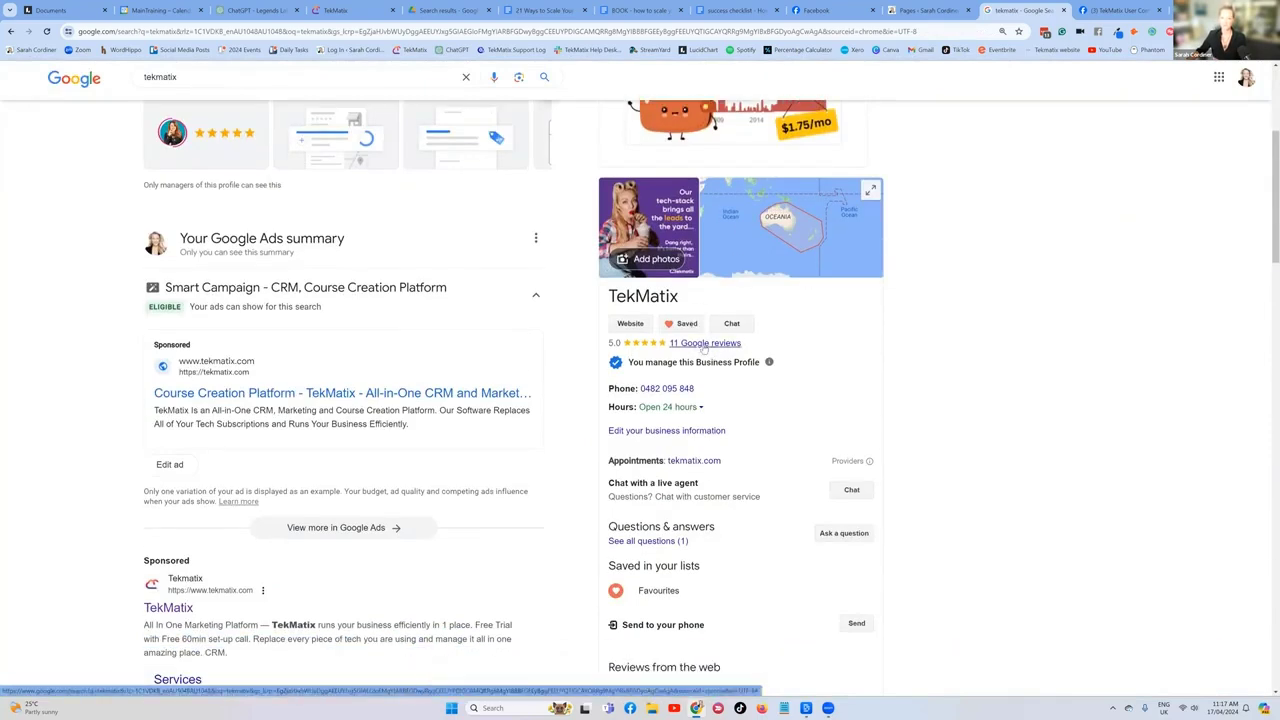
click(705, 343)
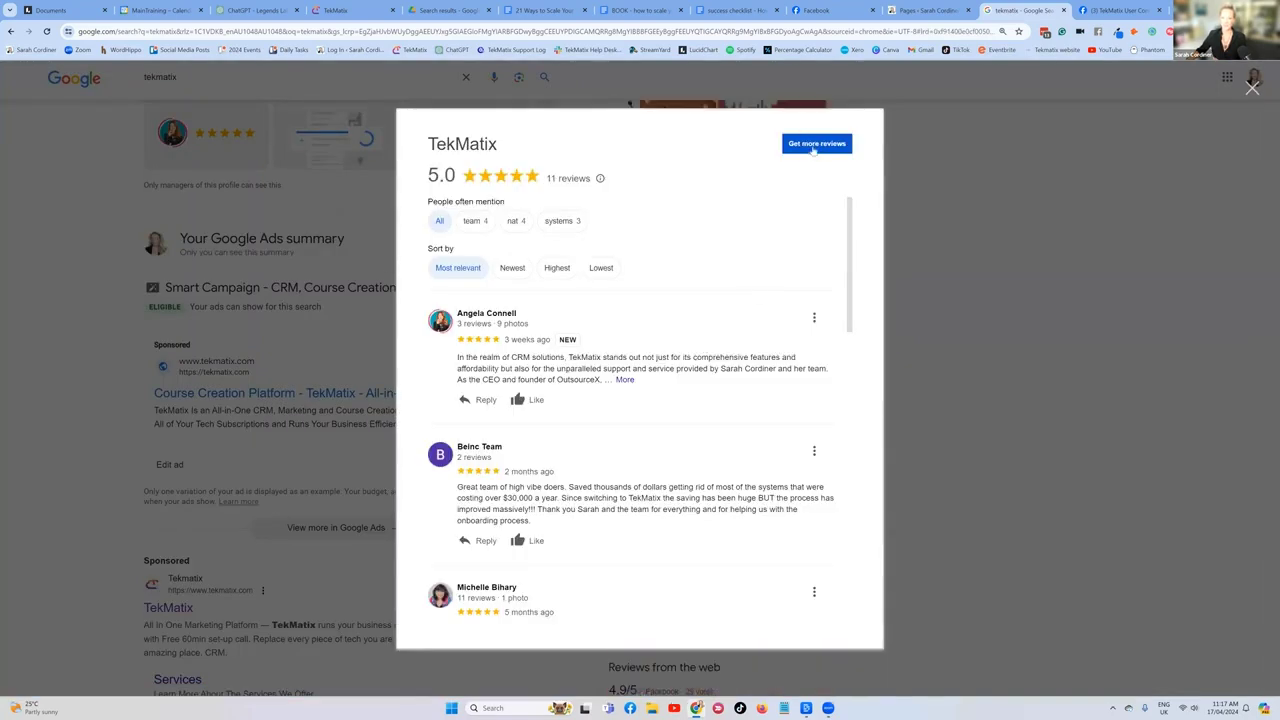
click(814, 146)
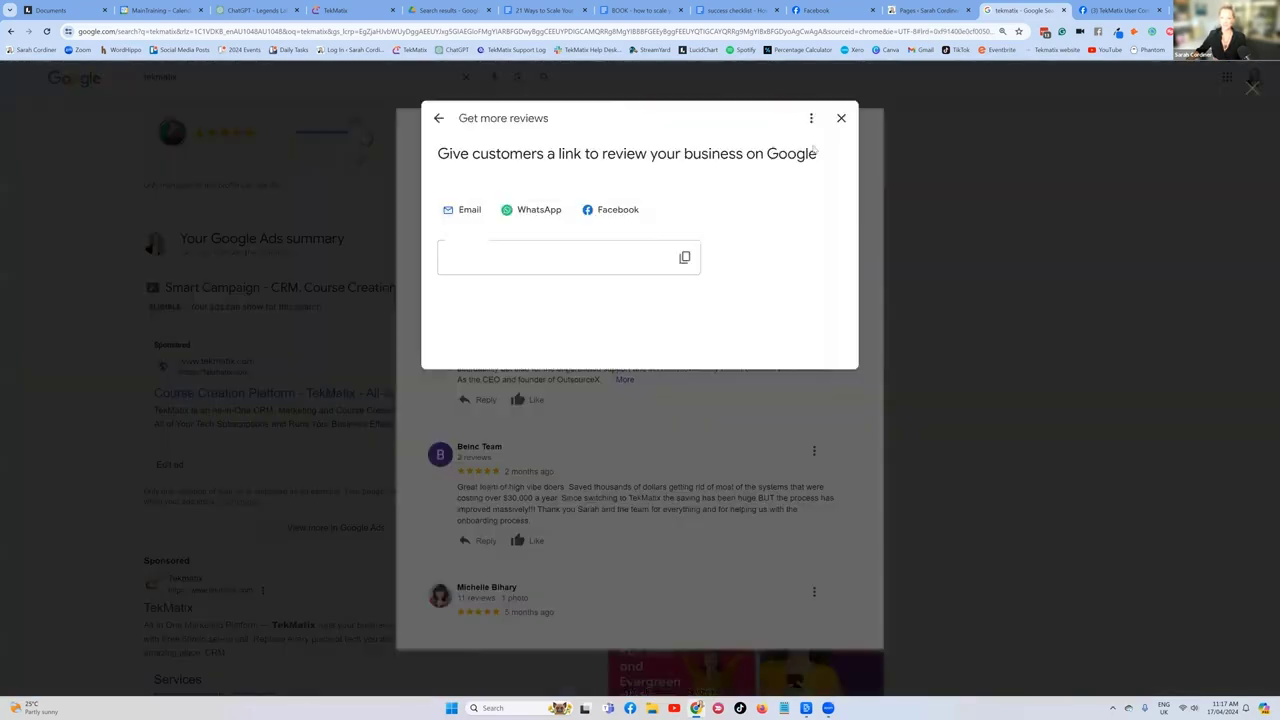
click(685, 258)
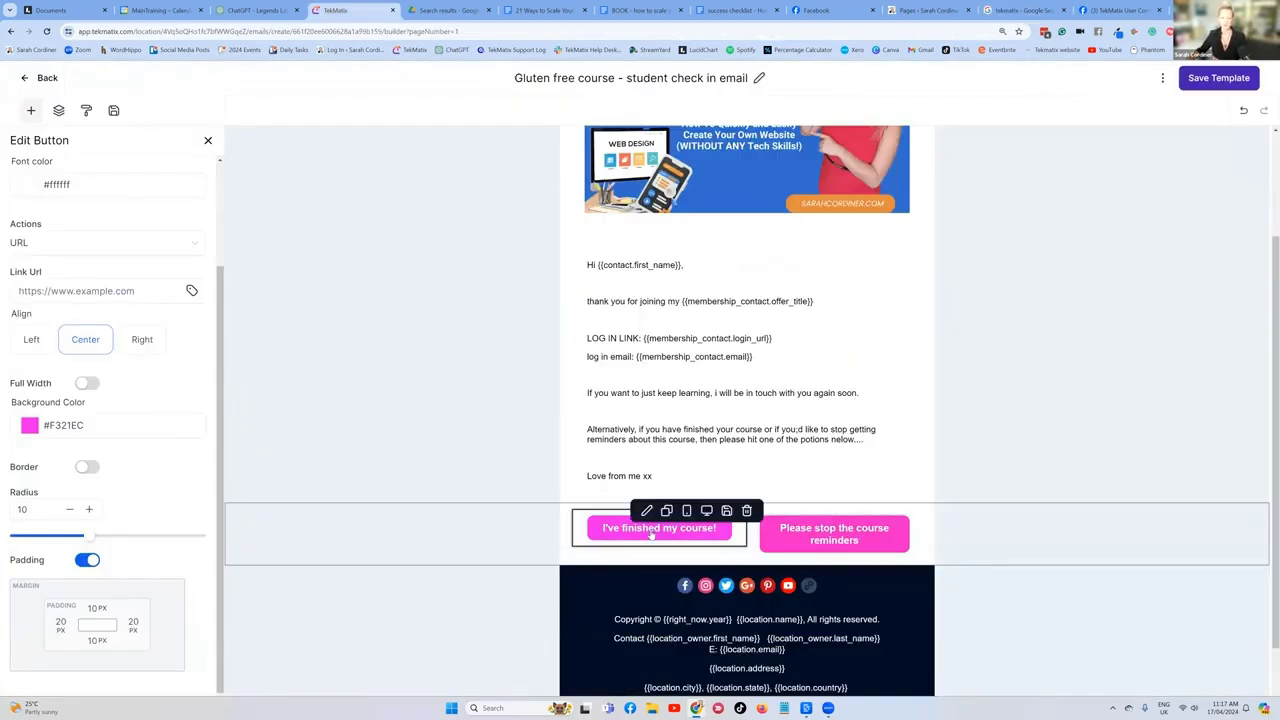
Paste the Google review URL into the 'I've finished my course!' button's Link Url
key(Escape)
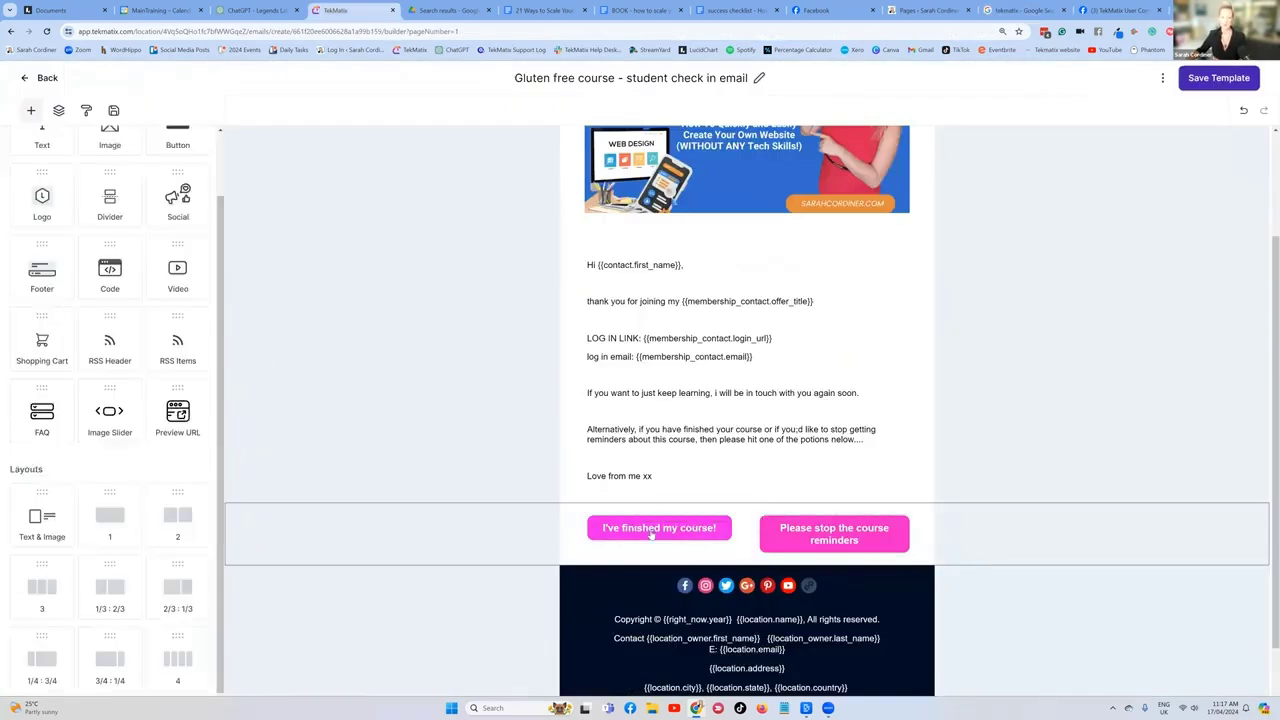
click(652, 533)
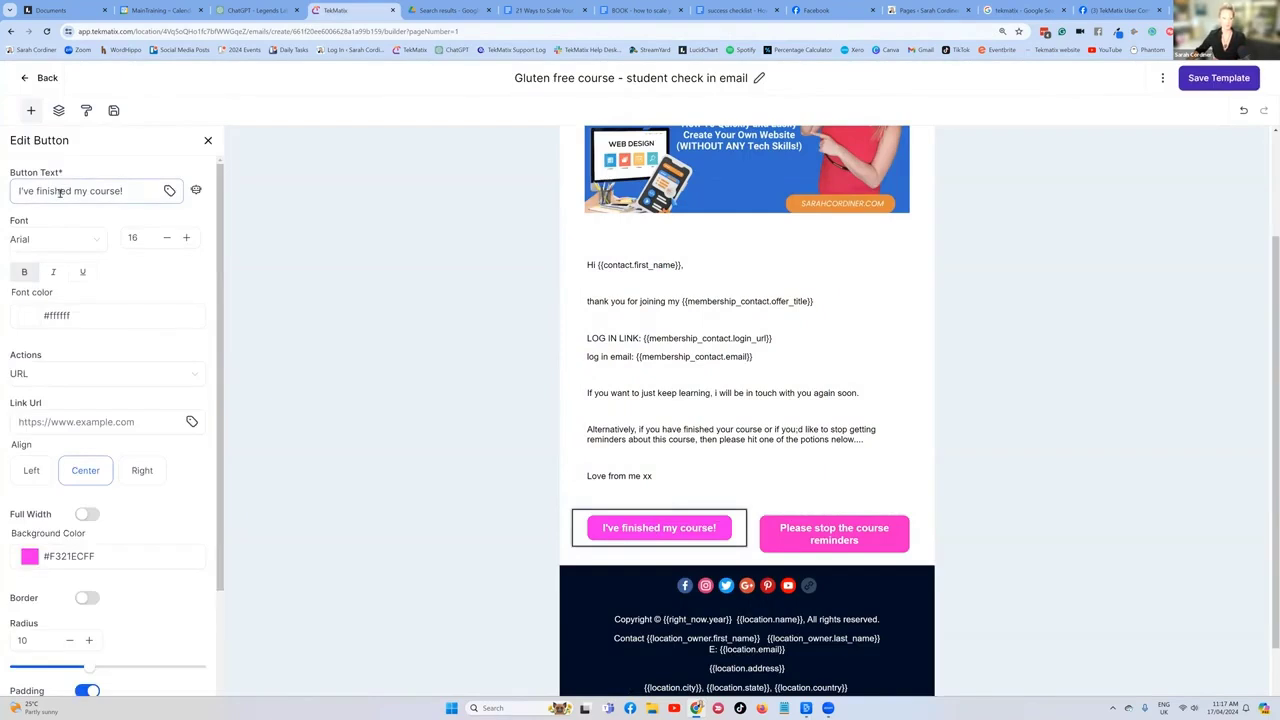
scroll(49, 197, down, 2)
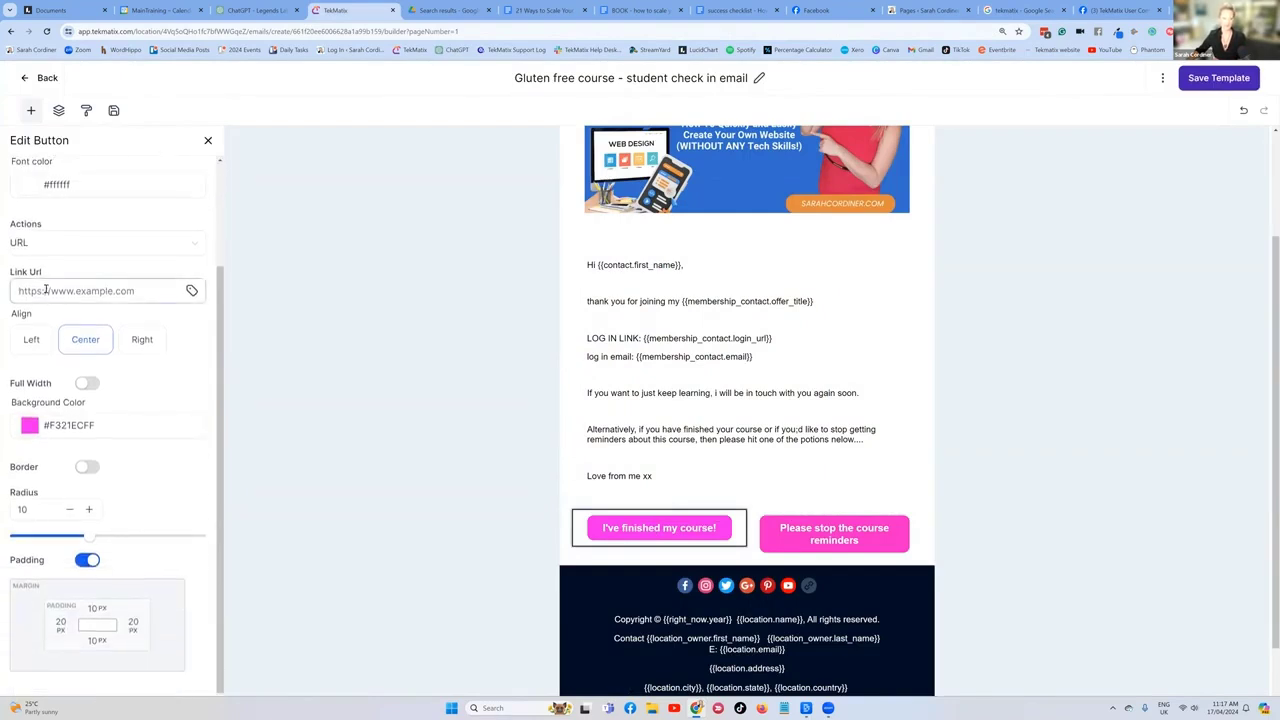
key(ctrl+v)
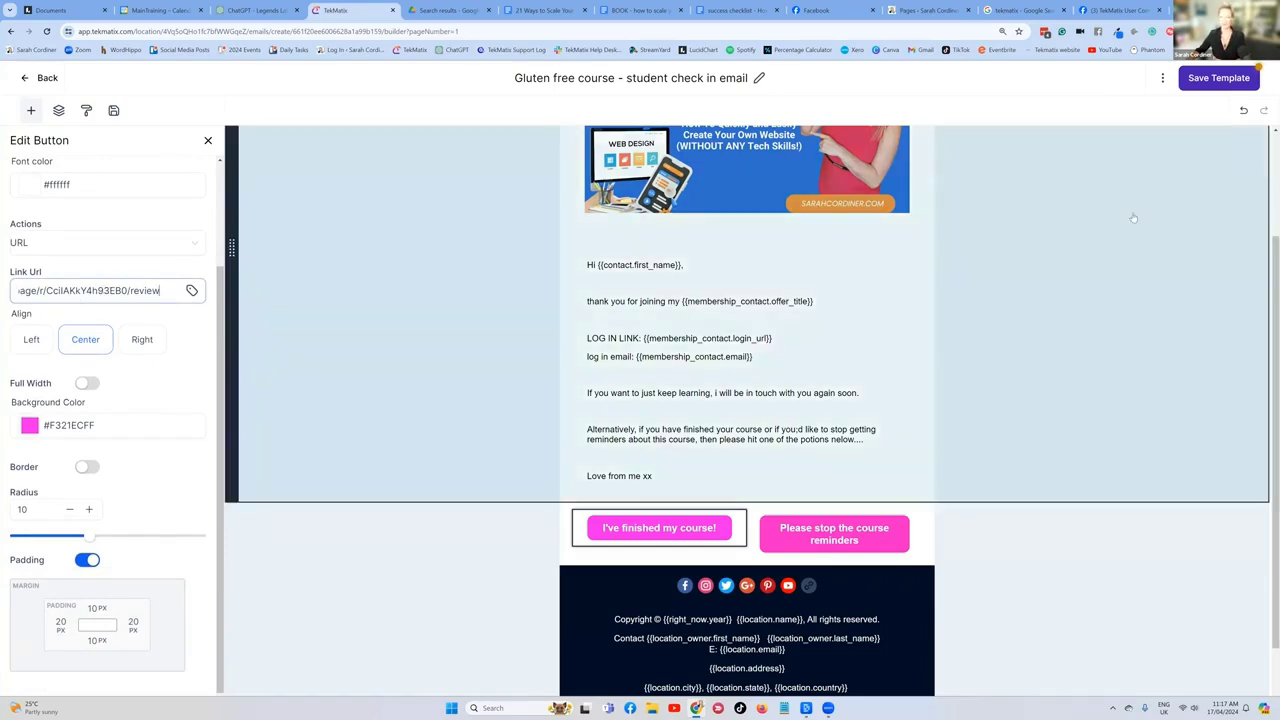
click(1218, 77)
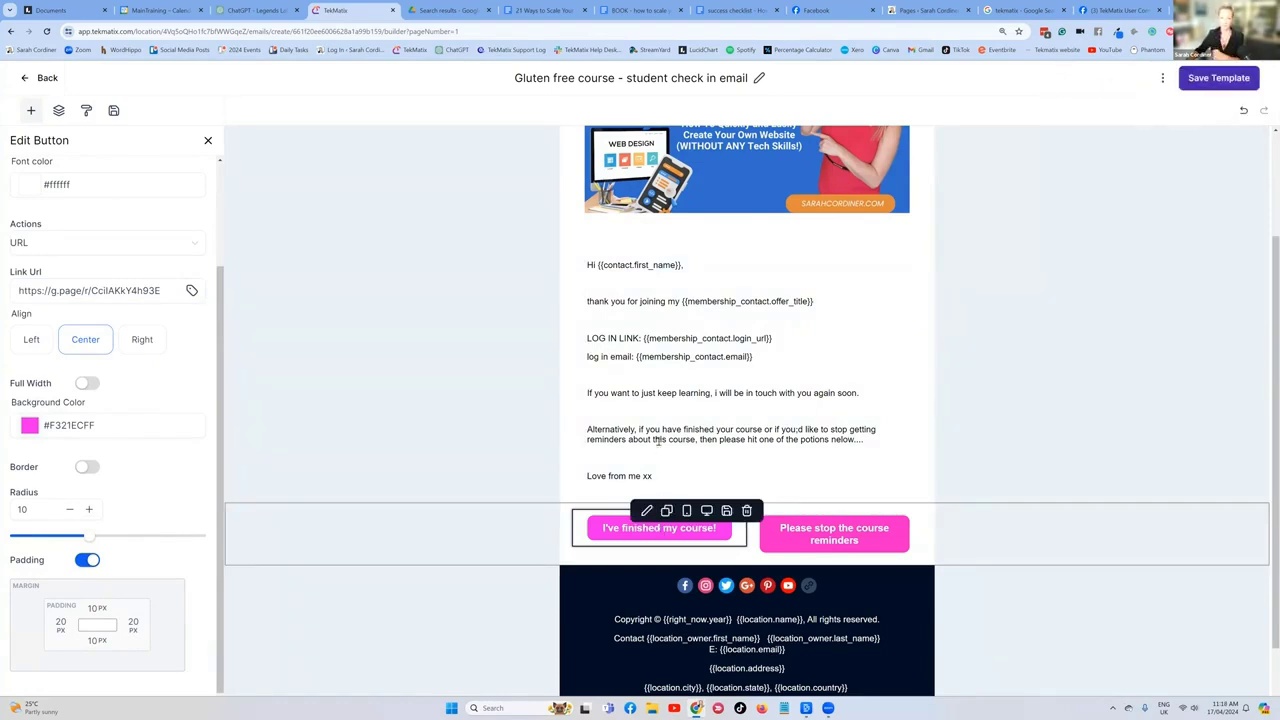
Save the email template with its two pink buttons
click(838, 540)
mouse_move(818, 549)
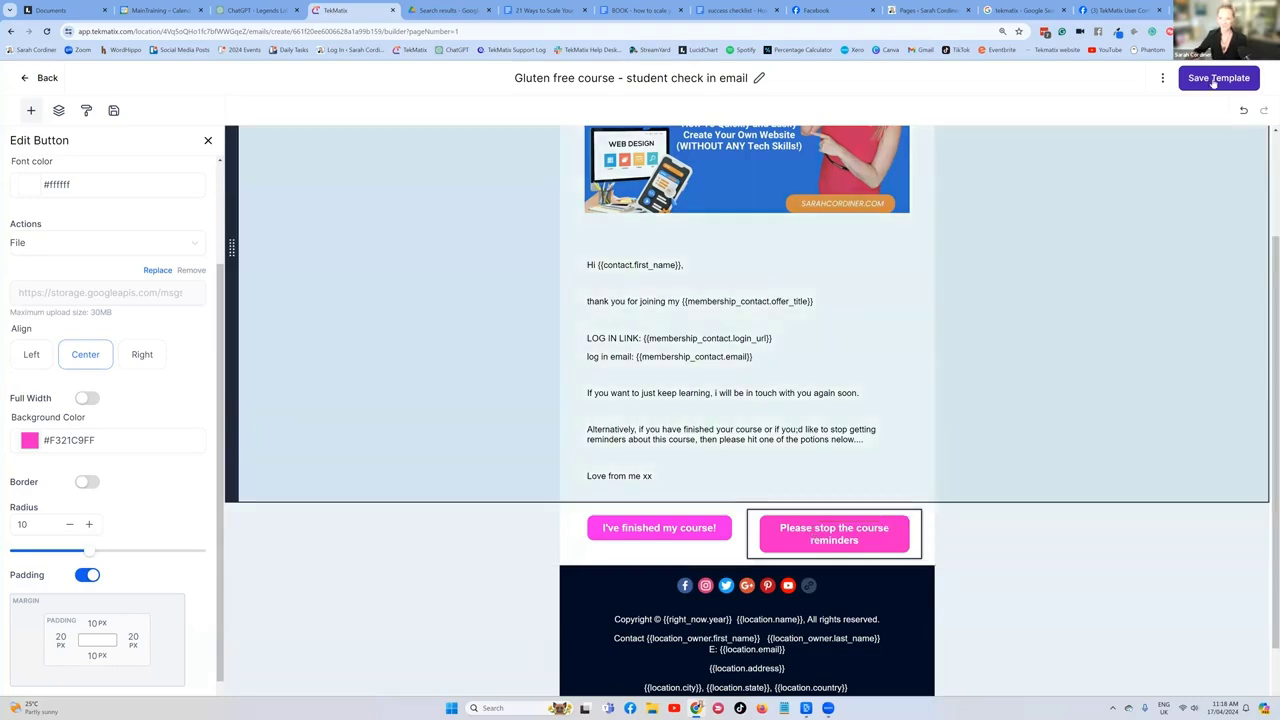
click(1218, 78)
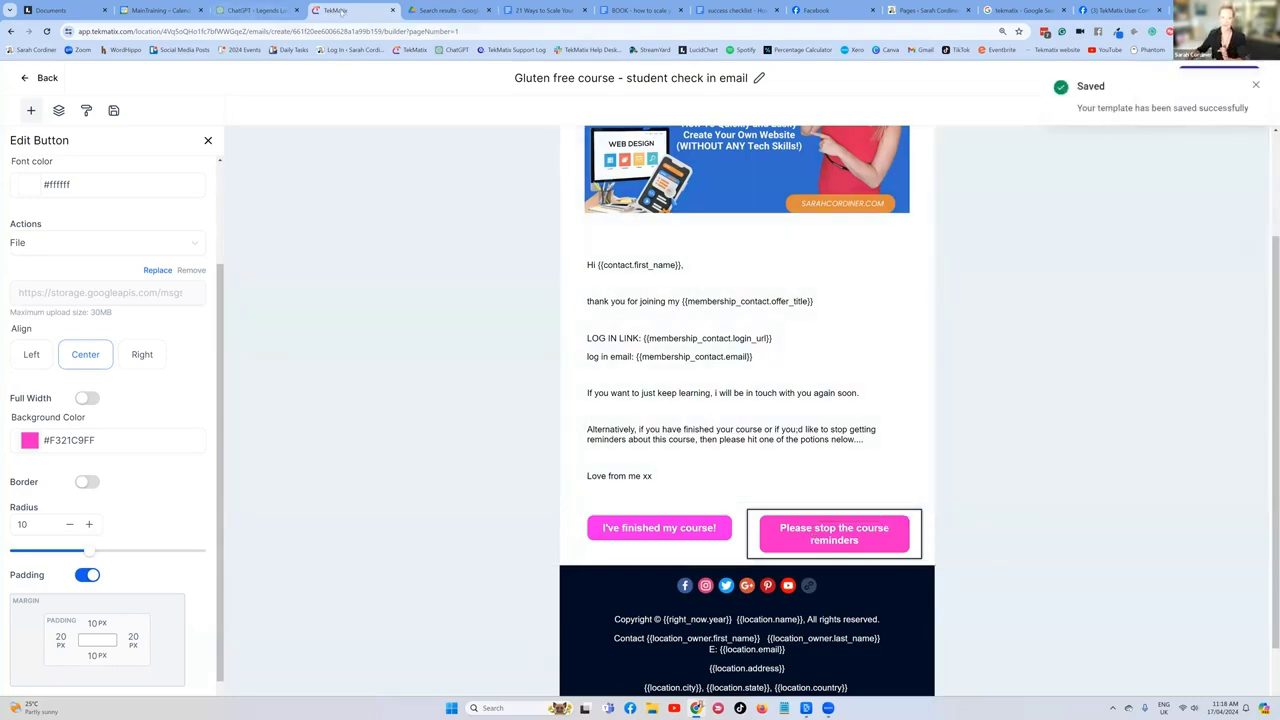
right_click(349, 14)
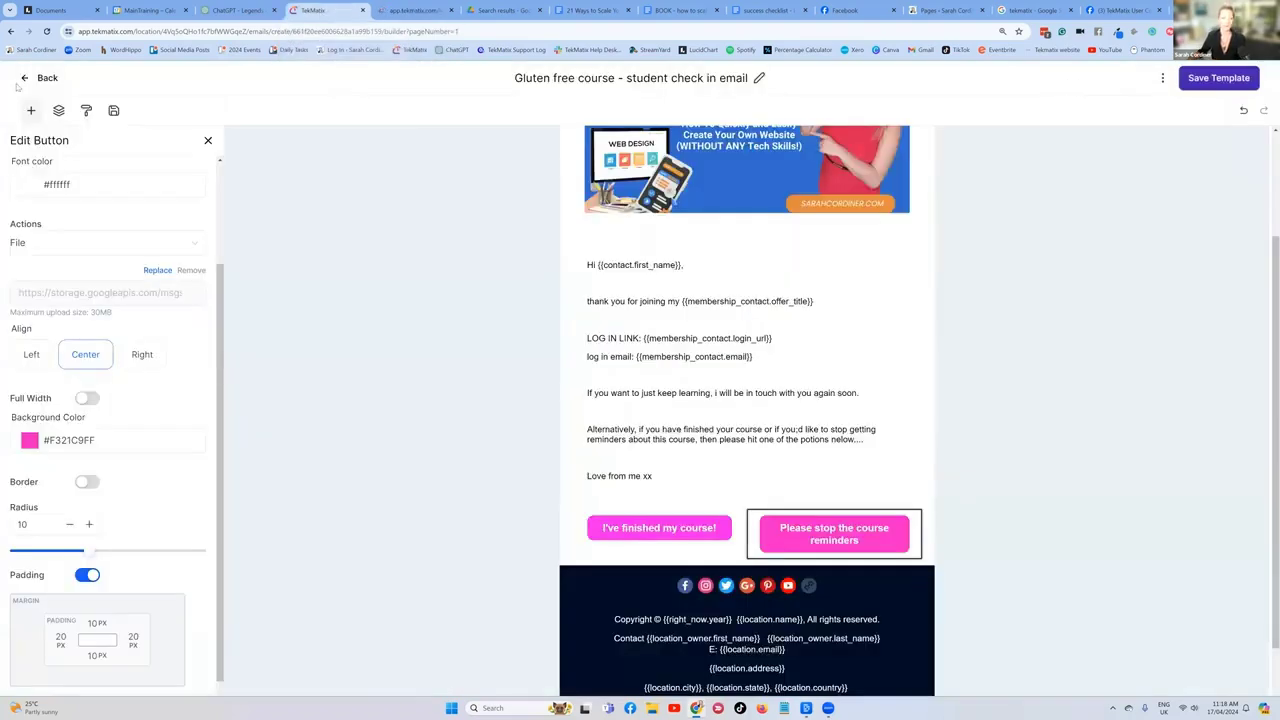
click(25, 78)
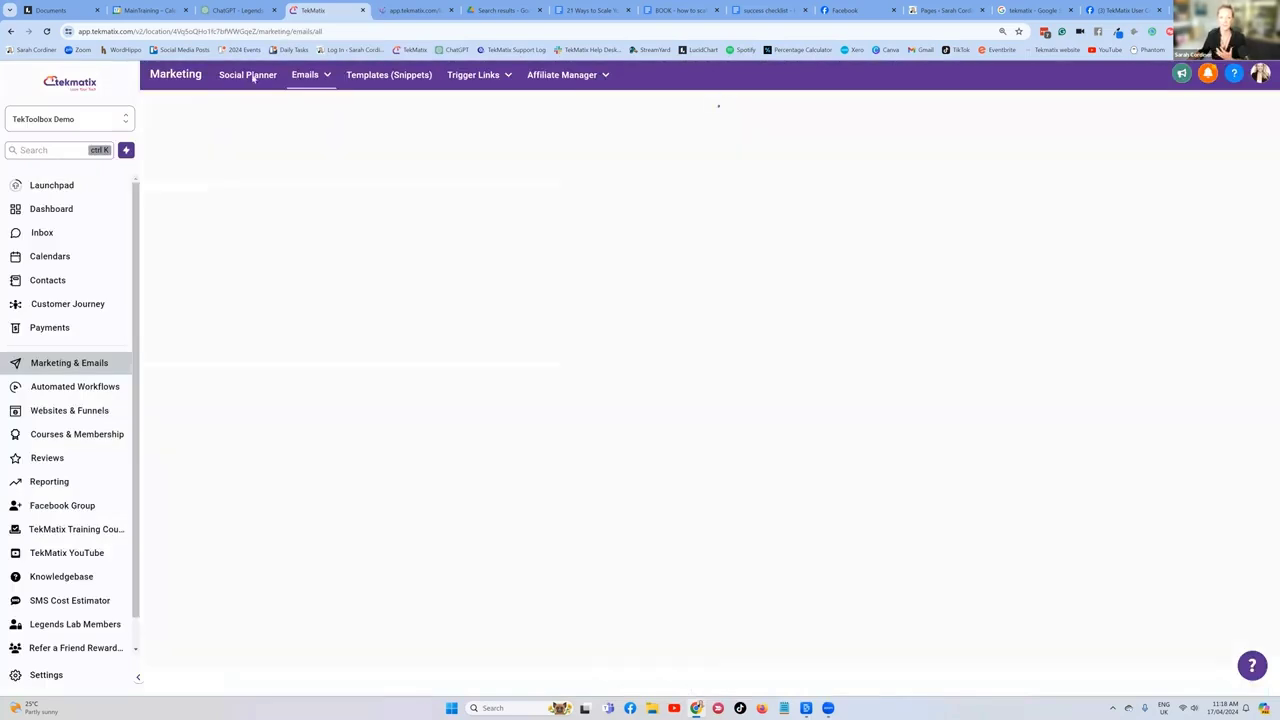
mouse_move(447, 75)
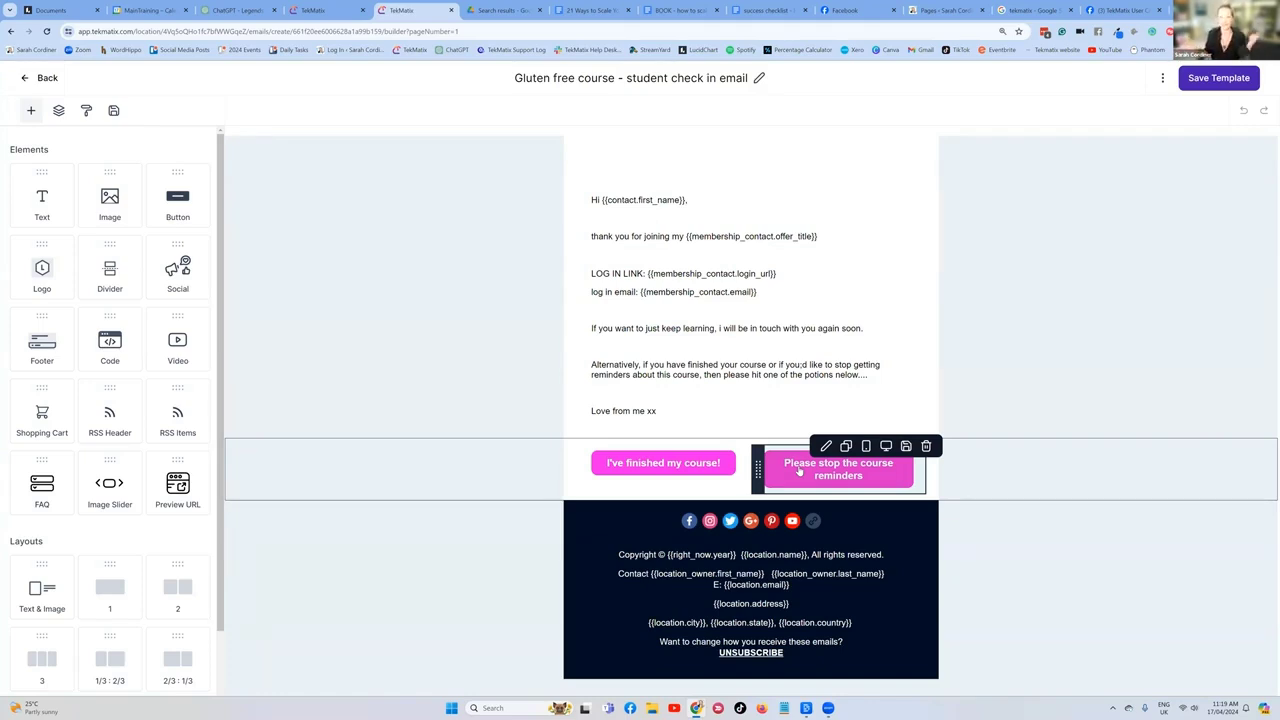
Switch the 'Please stop the course reminders' button to a URL action with the learn.tekmatix.com trigger link
click(800, 470)
click(833, 467)
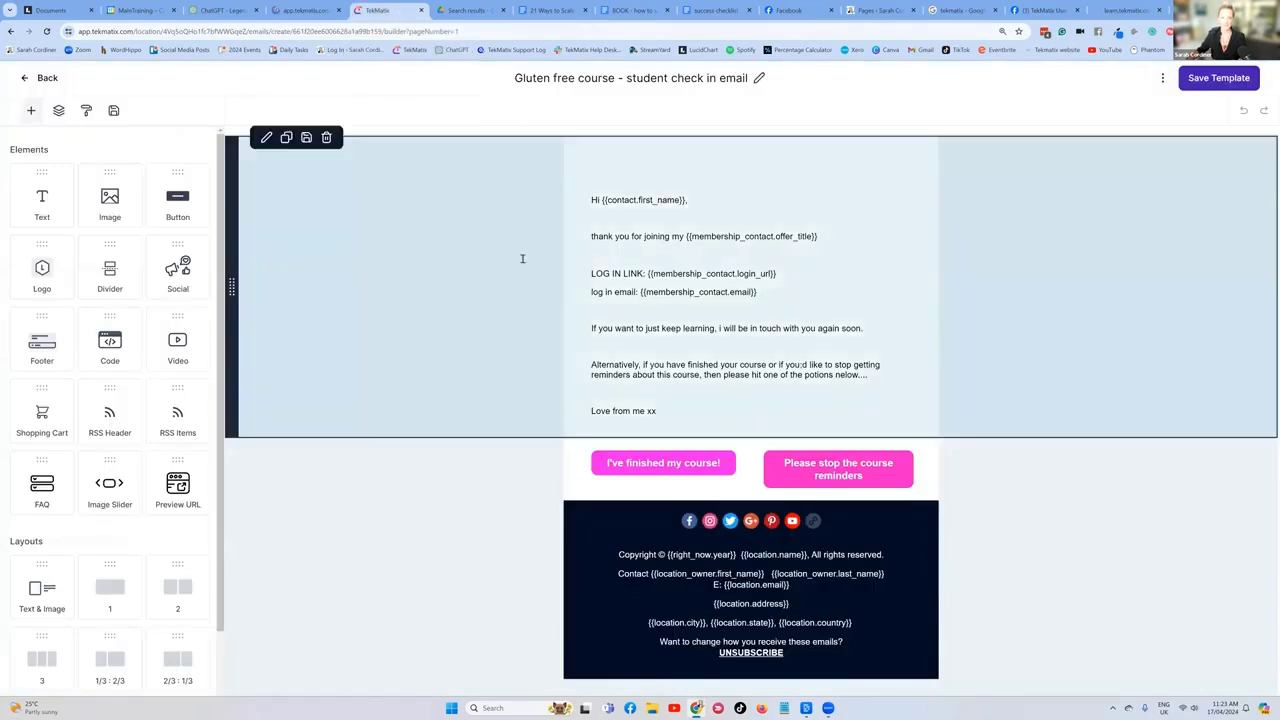
click(803, 279)
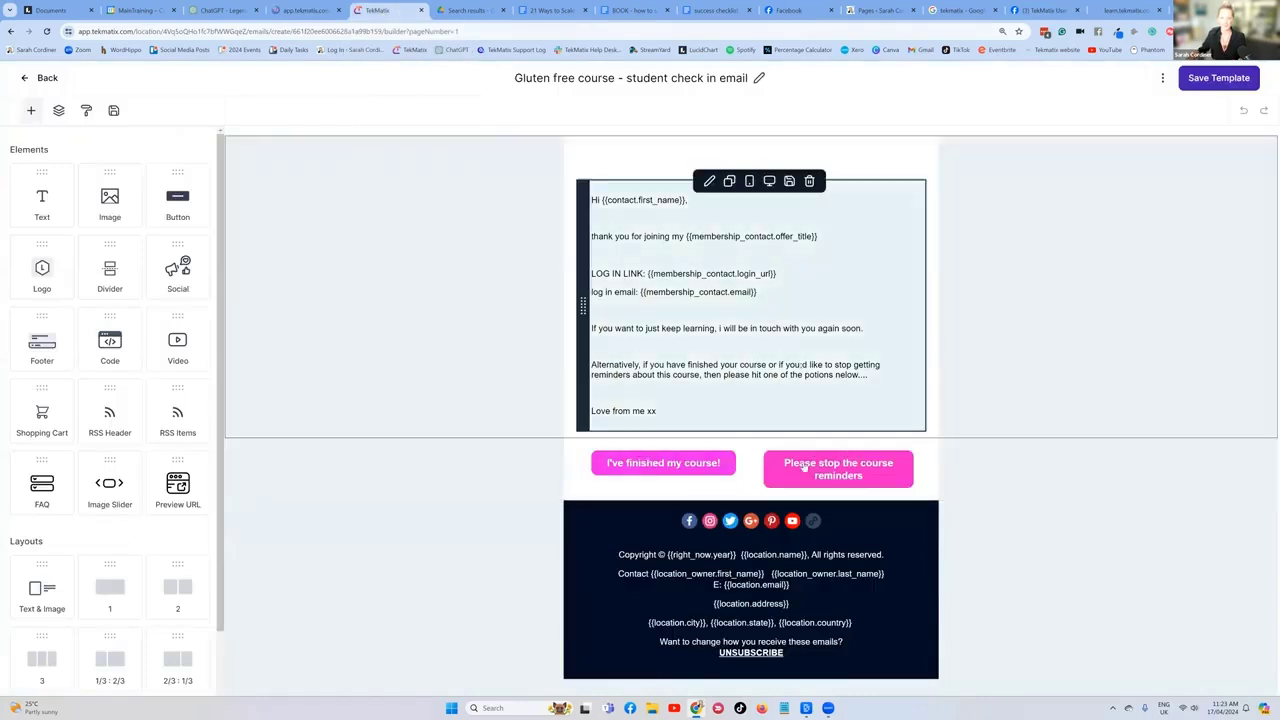
click(838, 473)
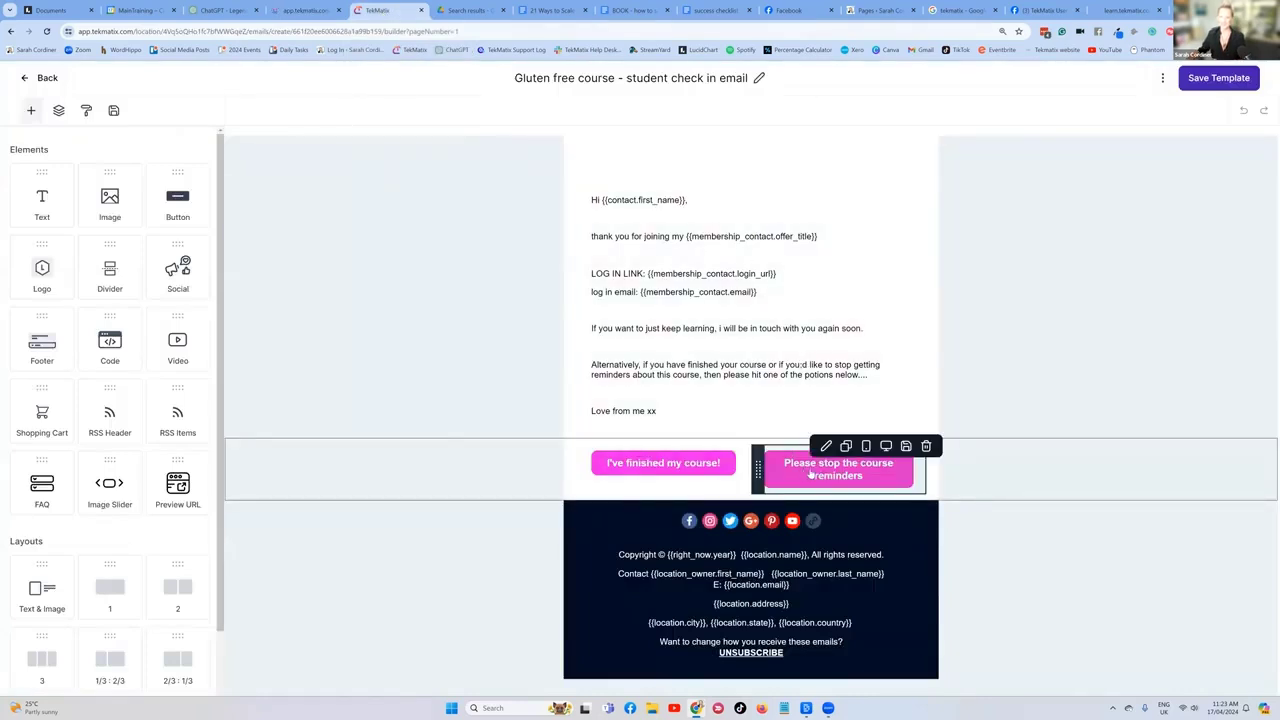
click(810, 474)
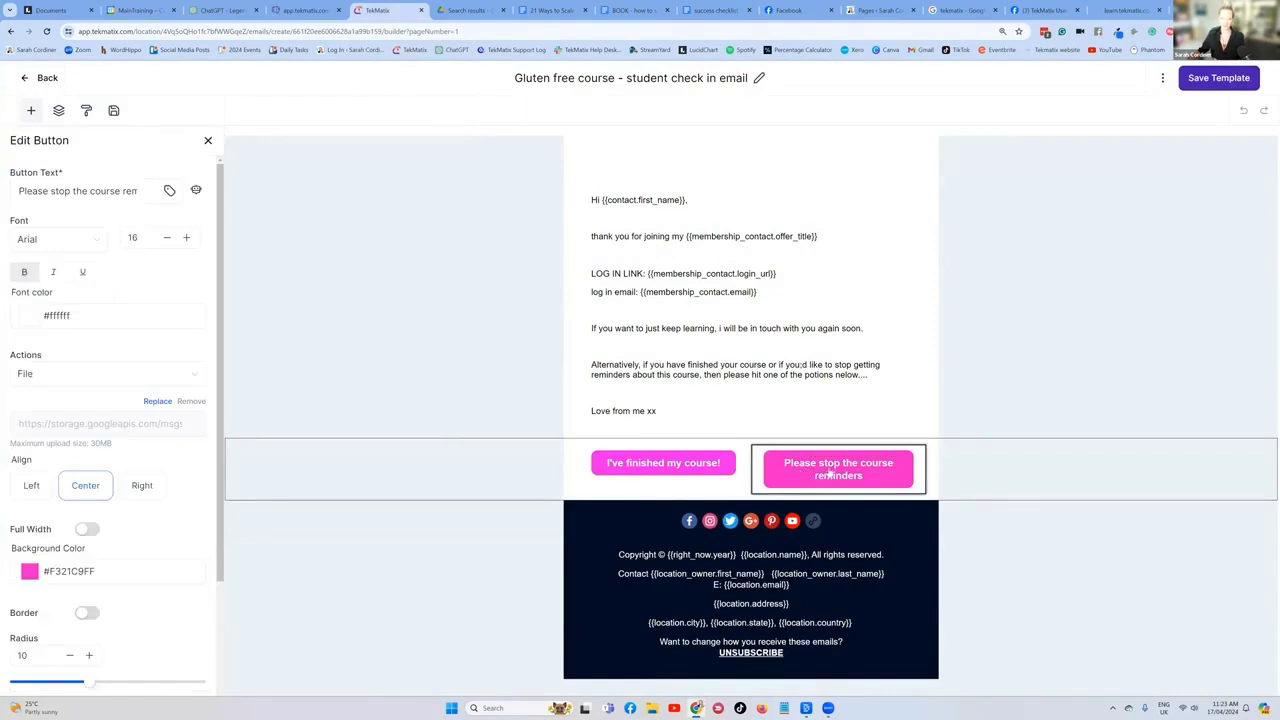
scroll(130, 268, down, 3)
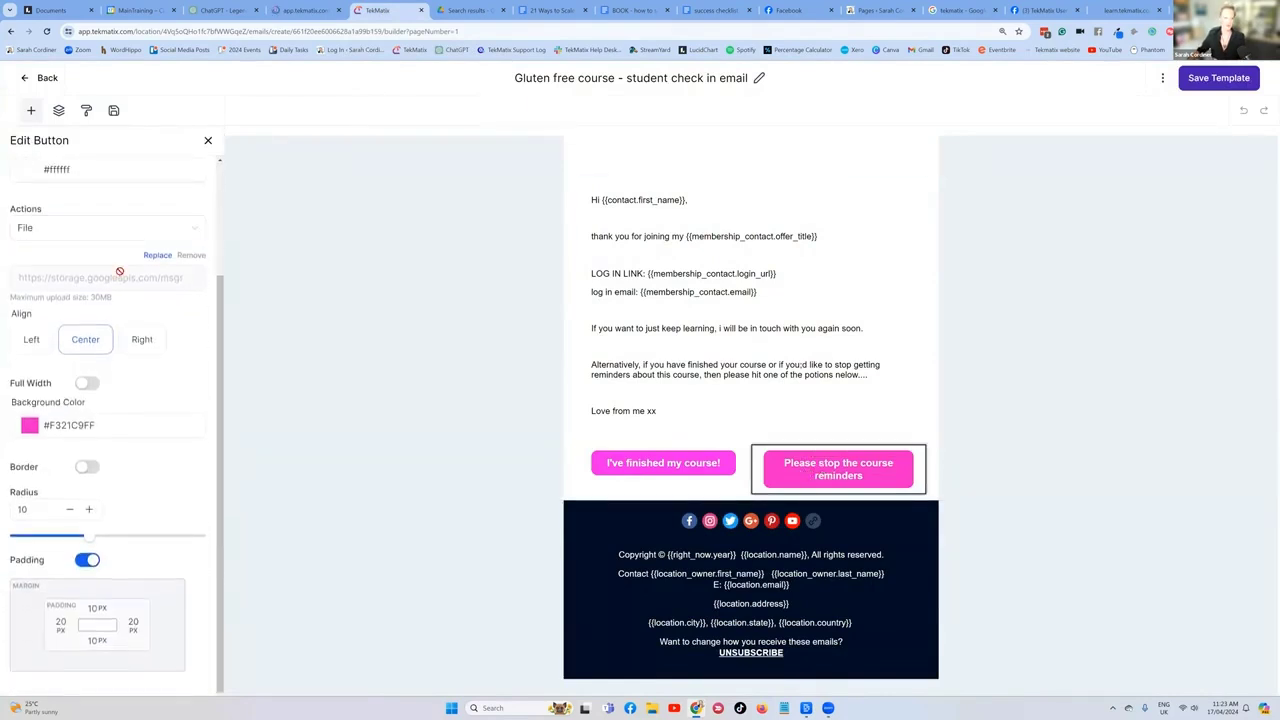
scroll(120, 275, up, 3)
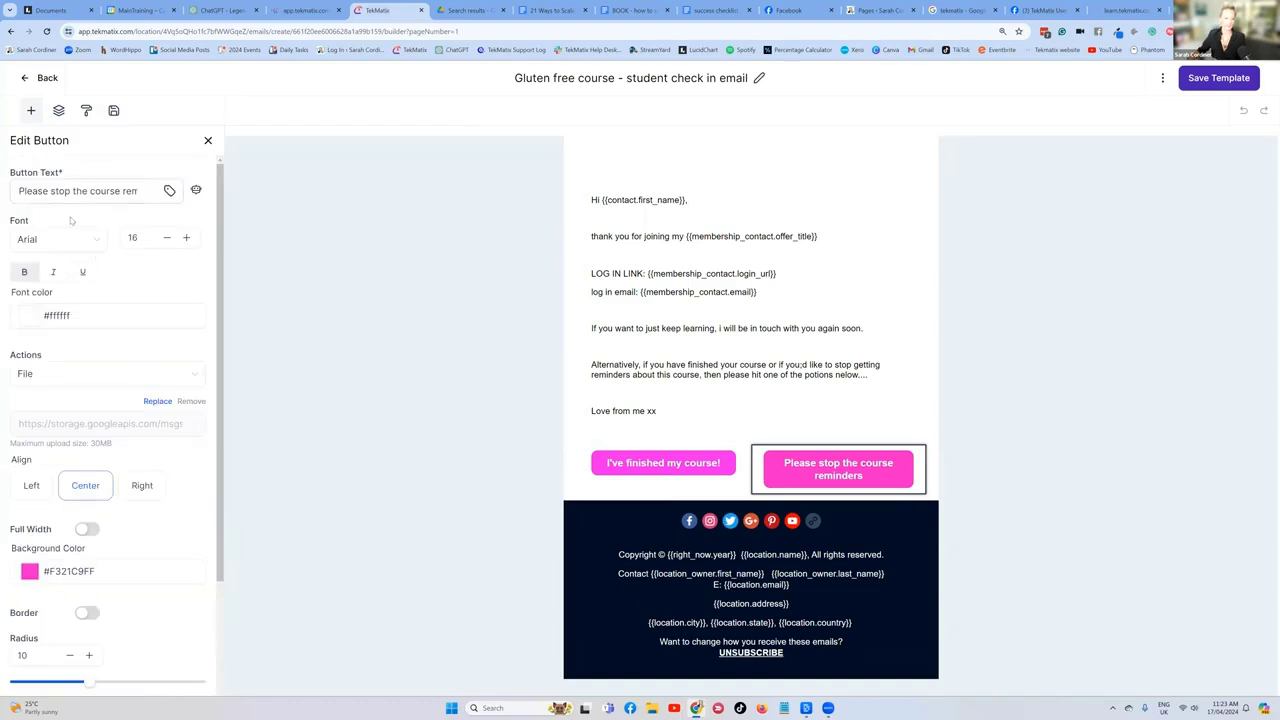
click(68, 372)
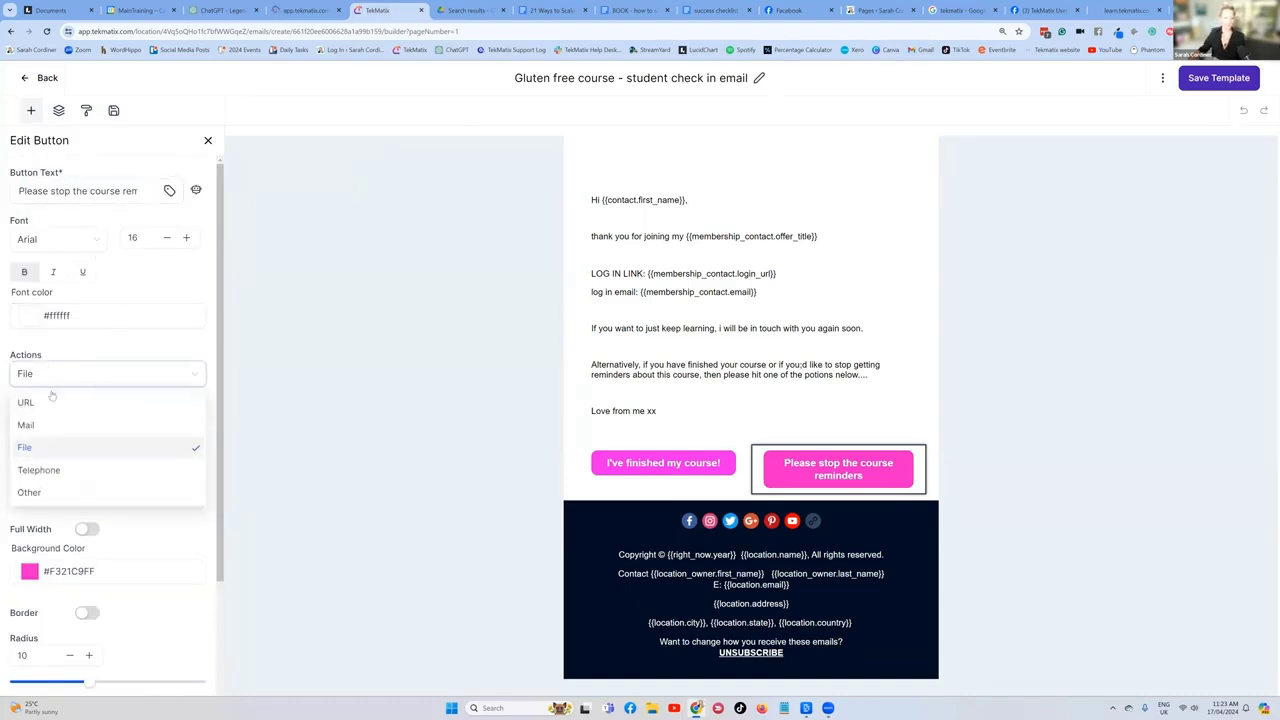
click(39, 404)
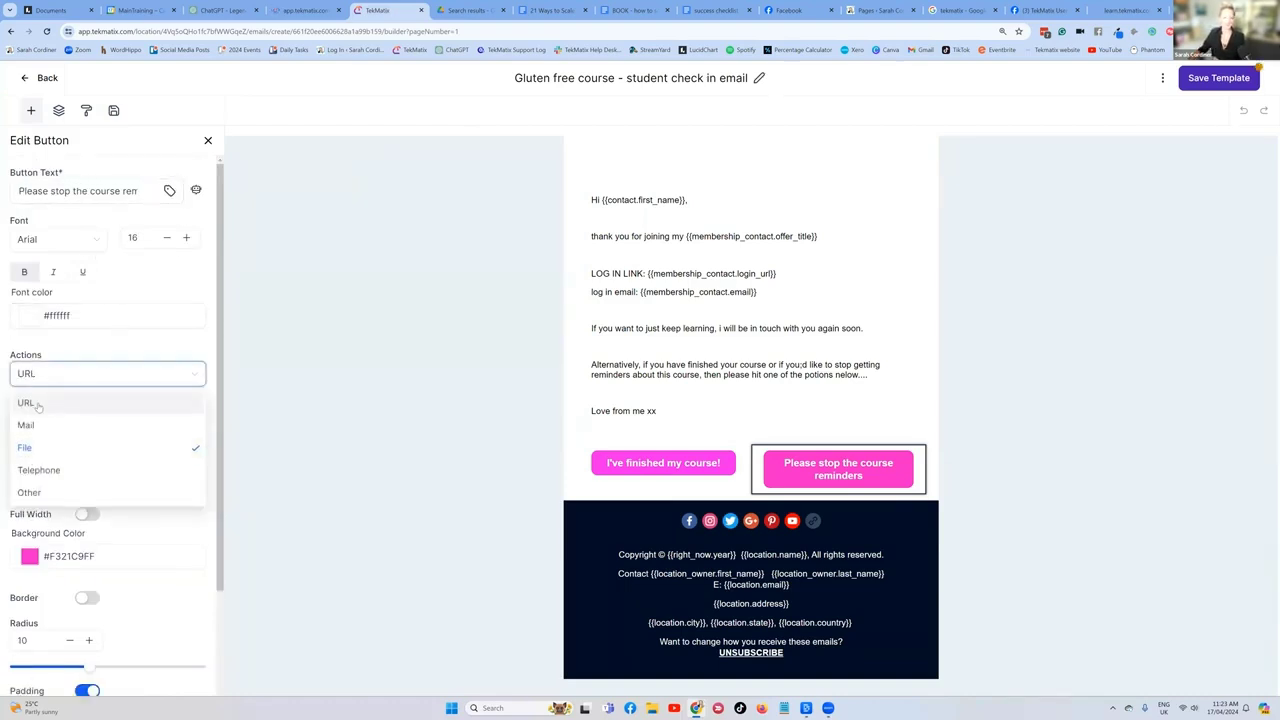
click(59, 423)
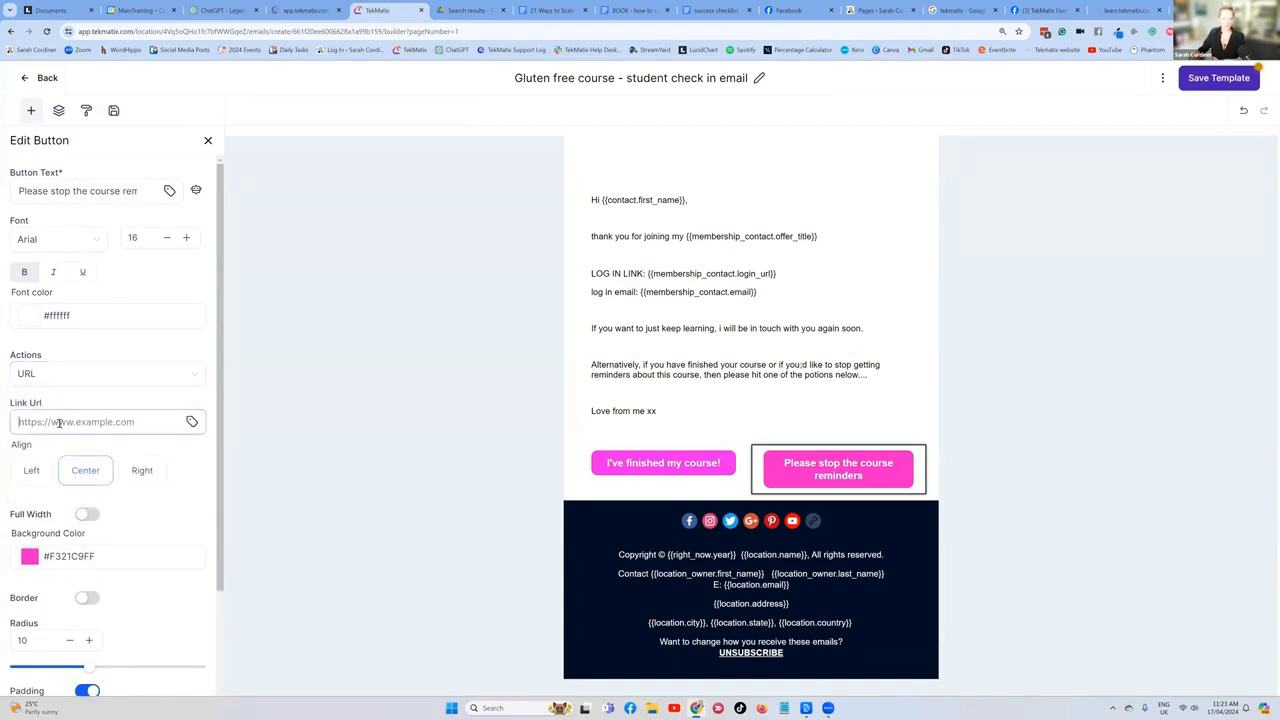
key(ctrl+v)
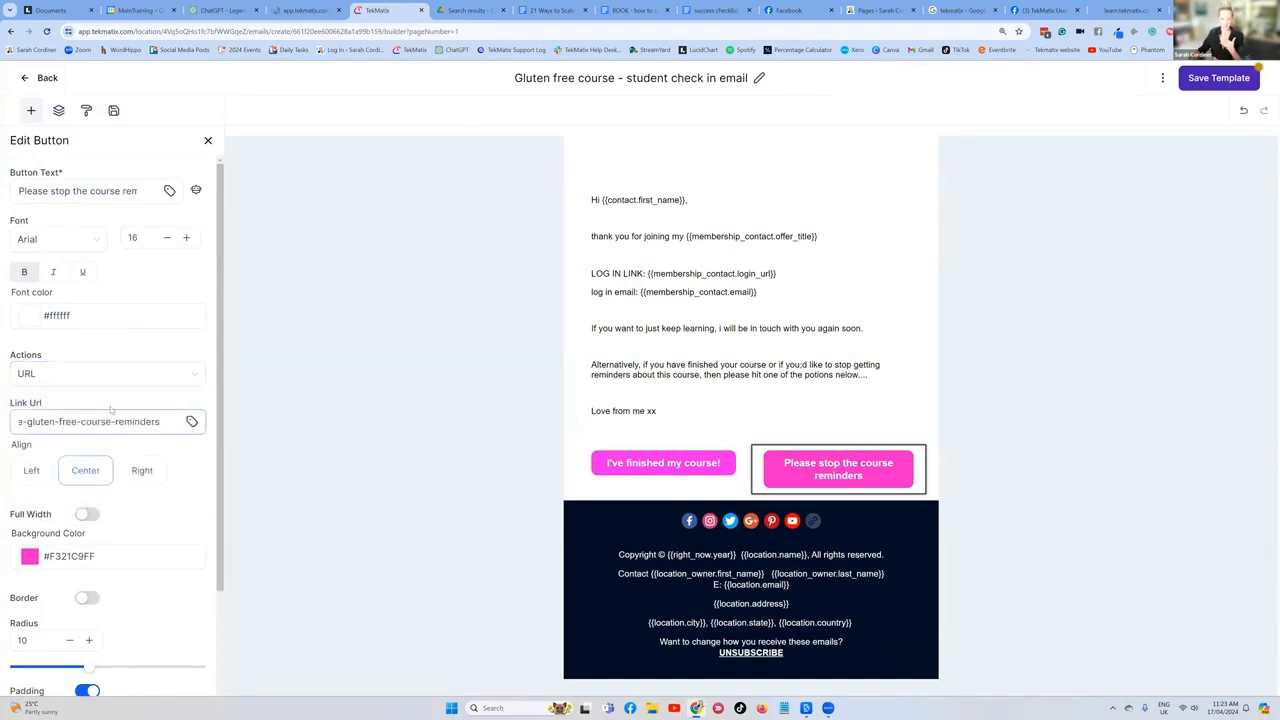
click(111, 411)
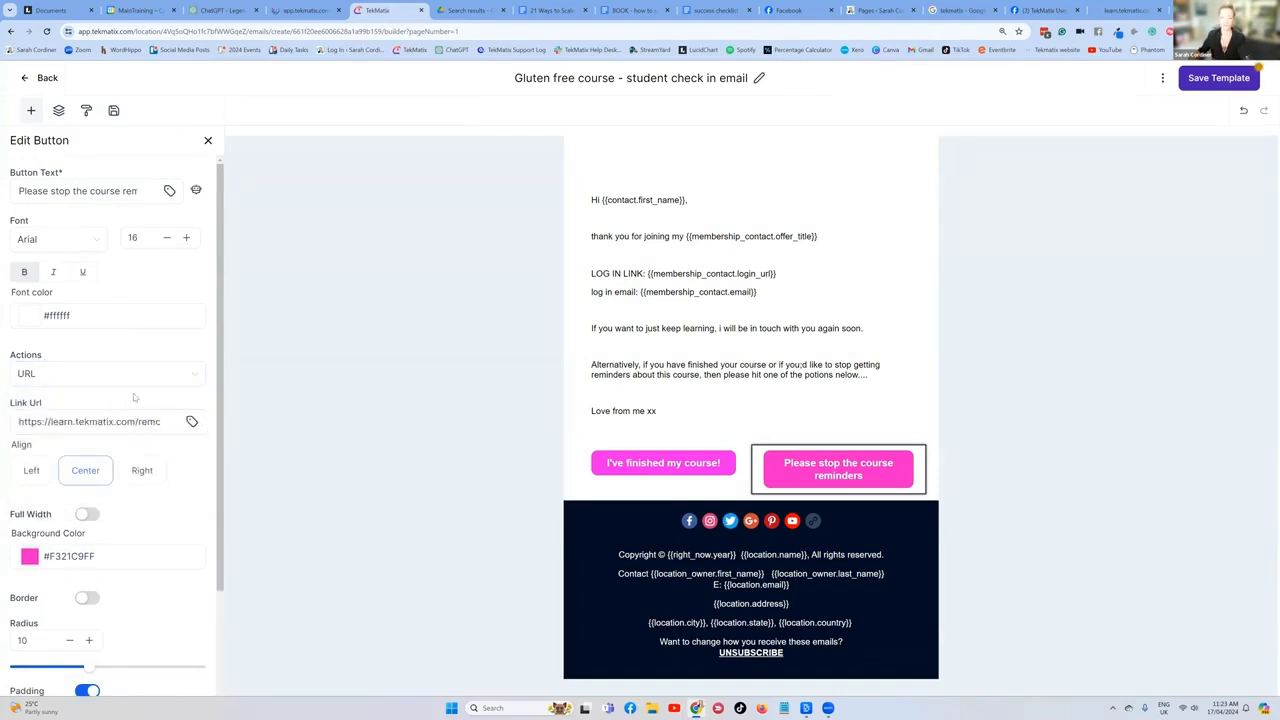